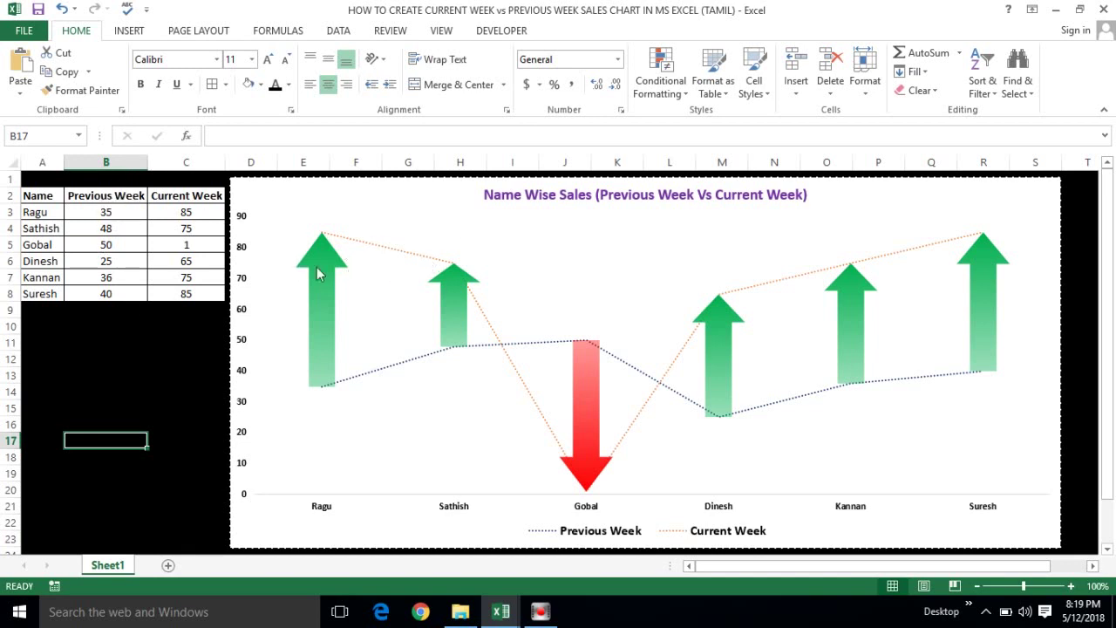
Step: Select the sales table and browse the Current Week values for each name
{"action": "left_click", "coordinate": [45, 198]}
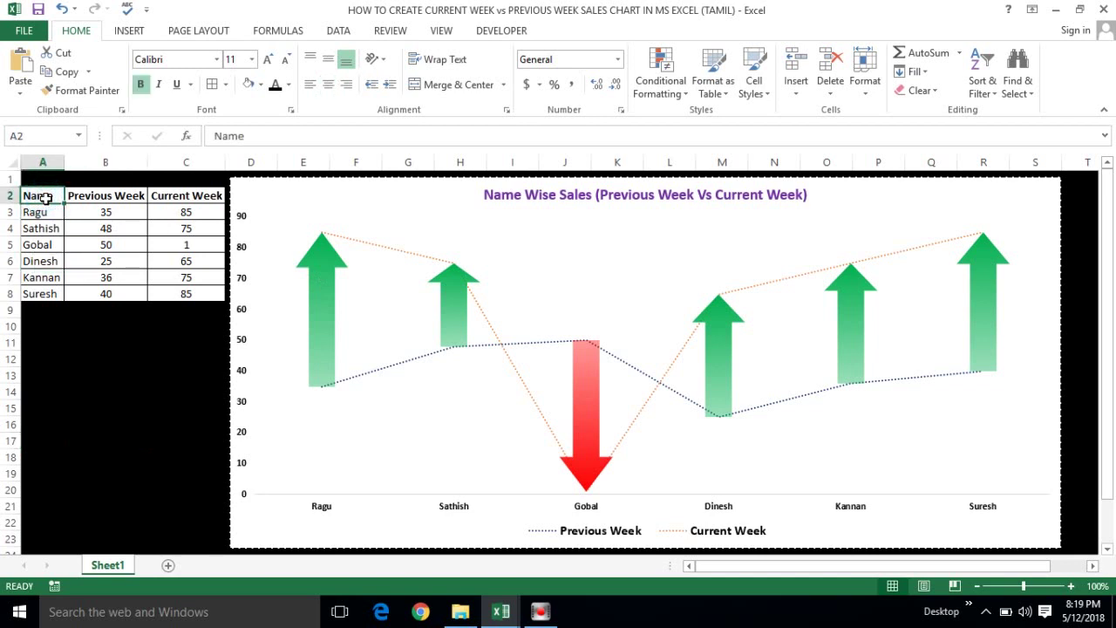
{"action": "key", "text": "shift+Right"}
{"action": "key", "text": "shift+Right"}
{"action": "key", "text": "ctrl+shift+Down"}
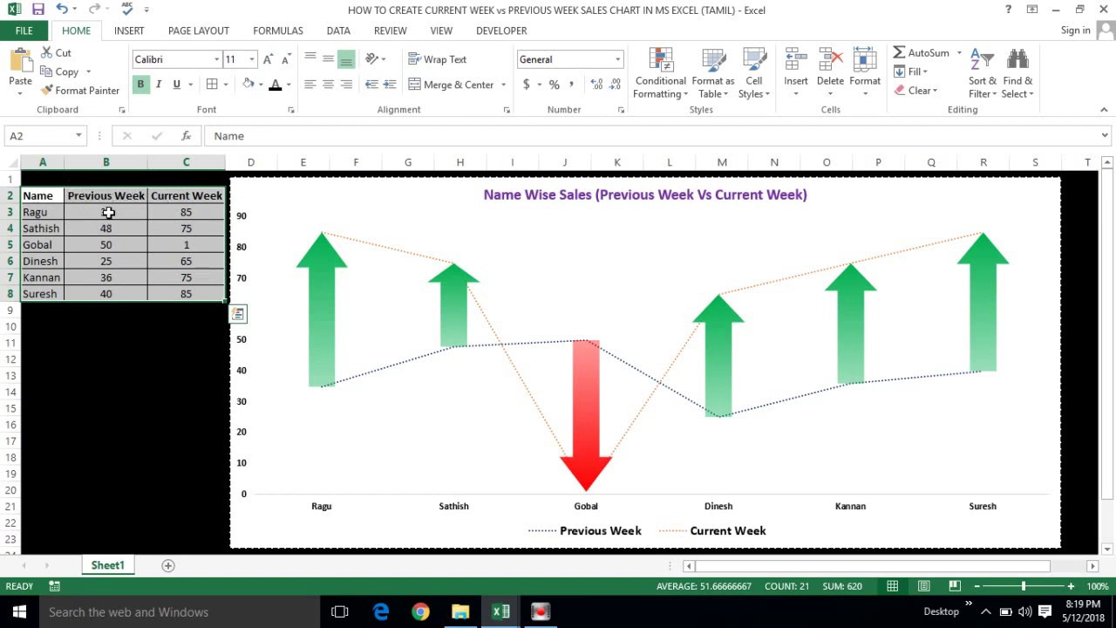
{"action": "left_click", "coordinate": [108, 212]}
{"action": "left_click", "coordinate": [176, 202]}
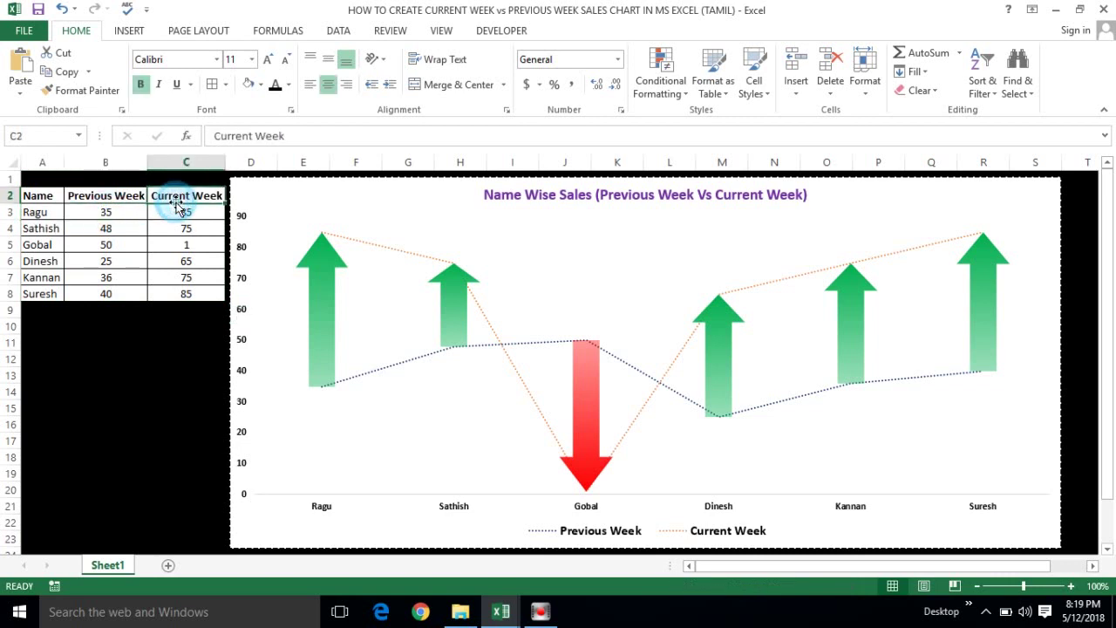
{"action": "key", "text": "ctrl+Down"}
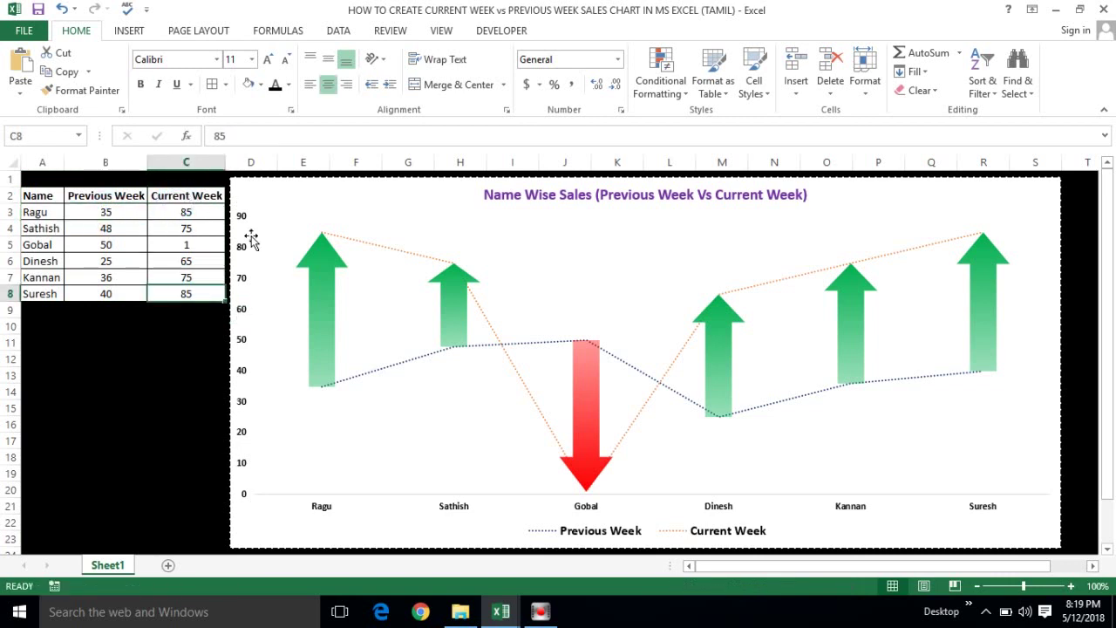
{"action": "left_click", "coordinate": [190, 227]}
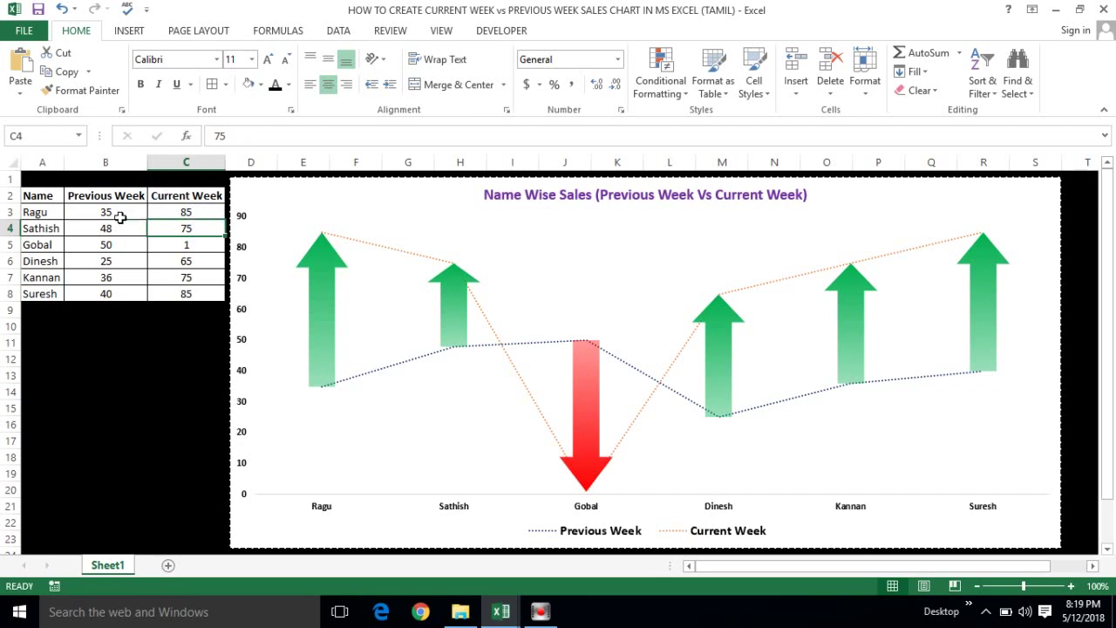
{"action": "left_click", "coordinate": [158, 220]}
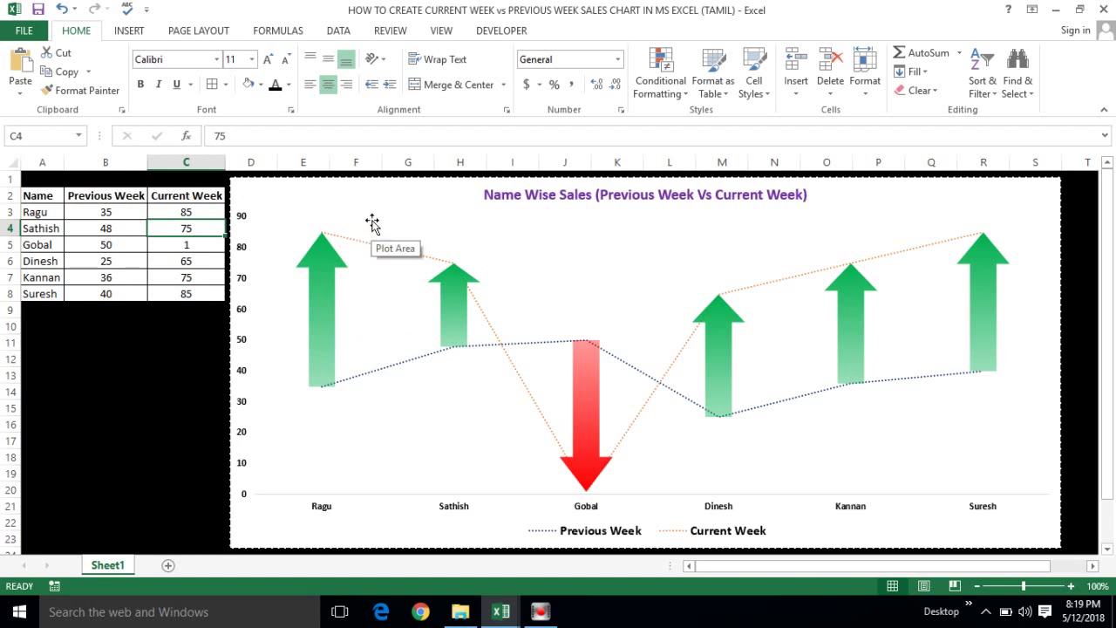
{"action": "left_click", "coordinate": [170, 247]}
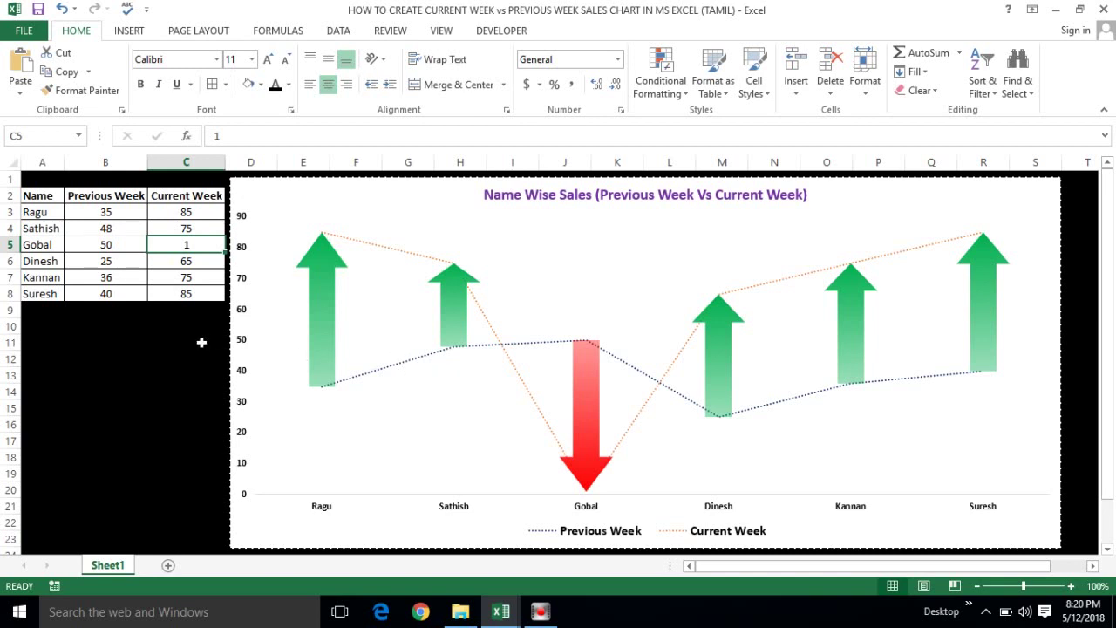
{"action": "left_click", "coordinate": [169, 260]}
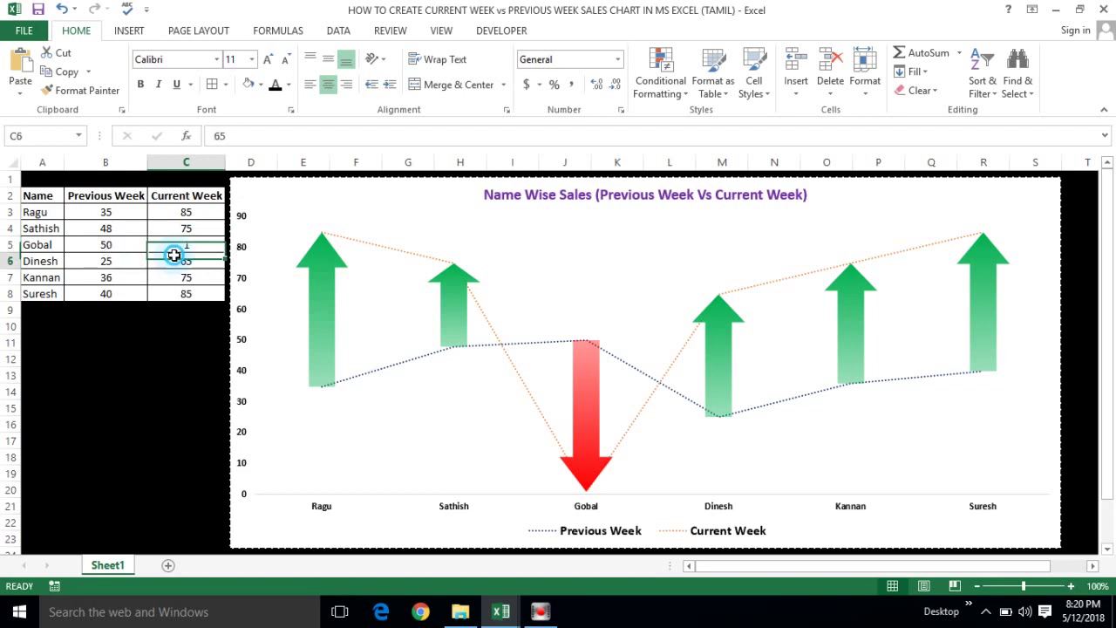
Step: Set Gobal's current week sales to 10
{"action": "left_click", "coordinate": [42, 245]}
{"action": "left_click", "coordinate": [177, 244]}
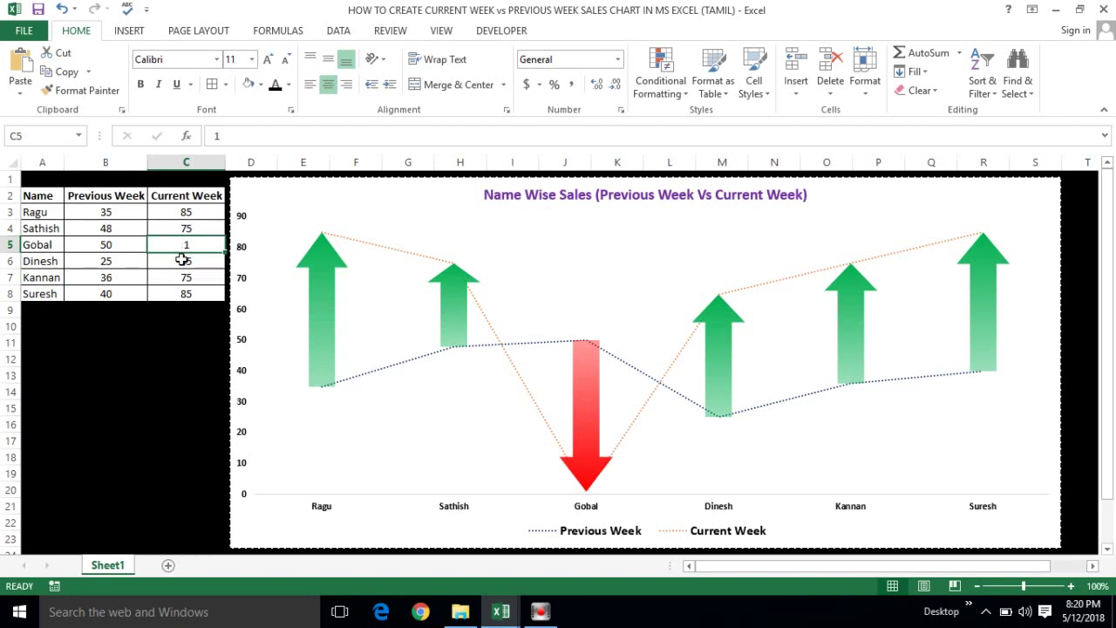
{"action": "left_click", "coordinate": [179, 244]}
{"action": "type", "text": "10"}
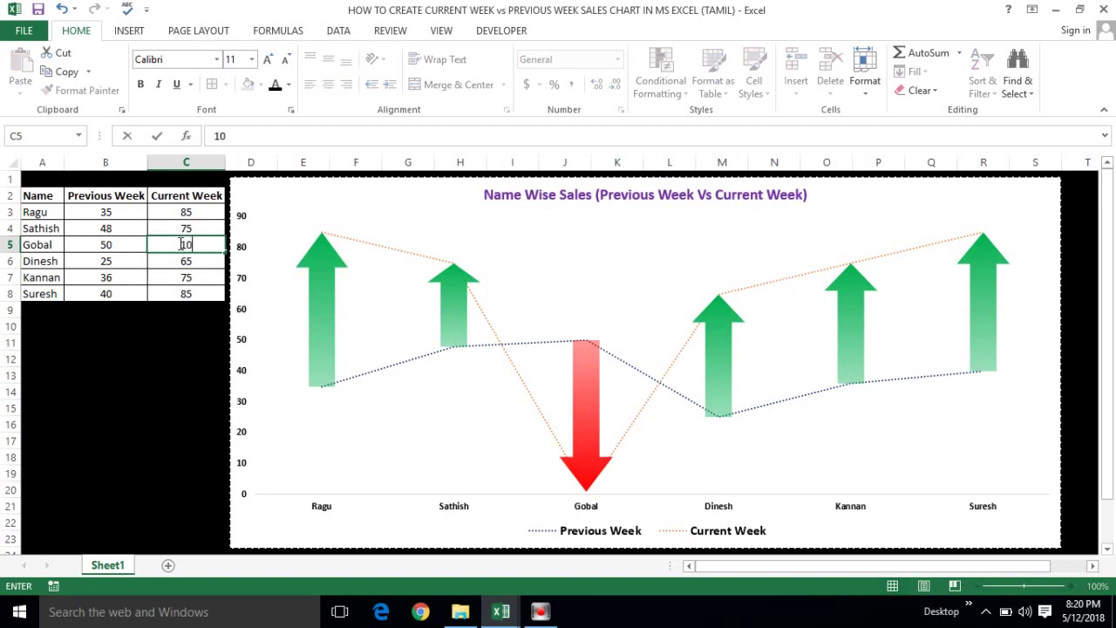
{"action": "key", "text": "Return"}
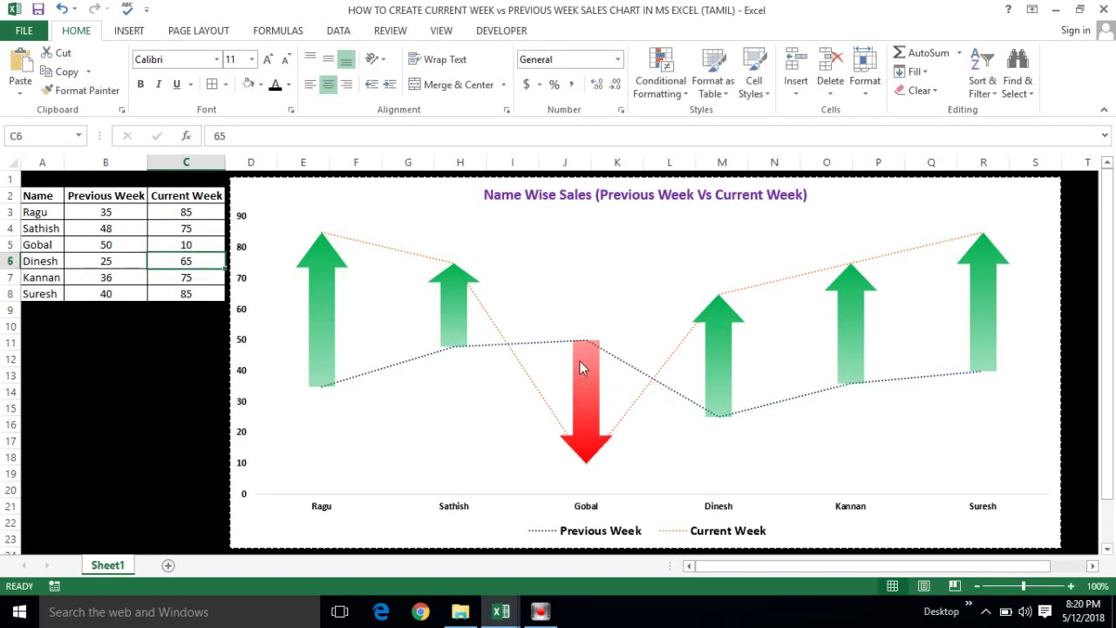
Step: Set Sathish's current week sales to 85, first entering 15 and then correcting it
{"action": "left_click", "coordinate": [172, 247]}
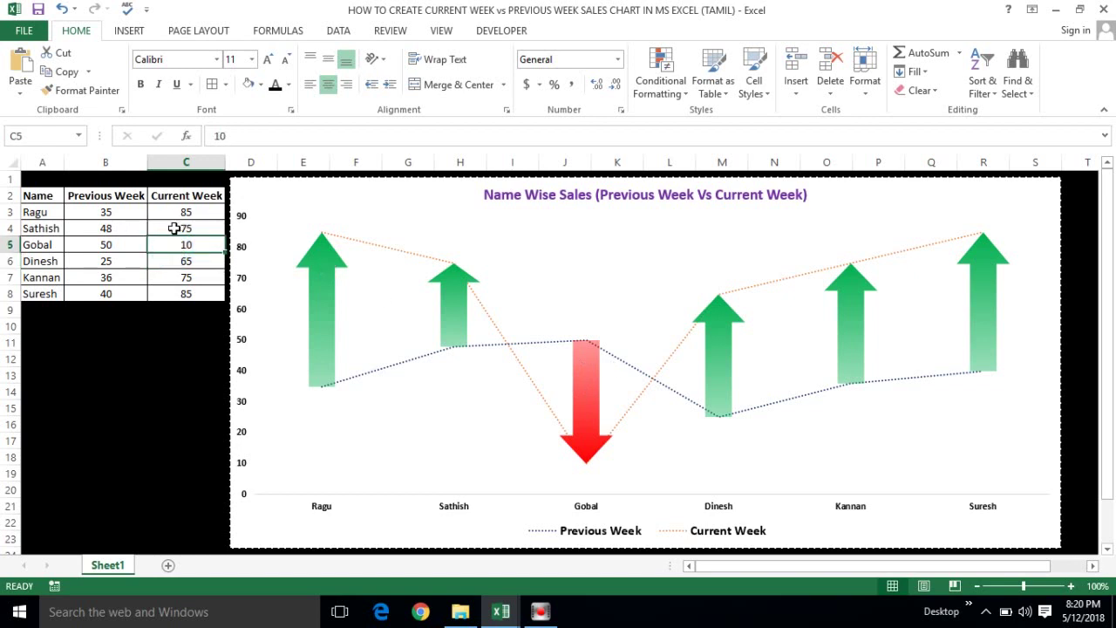
{"action": "left_click", "coordinate": [180, 229]}
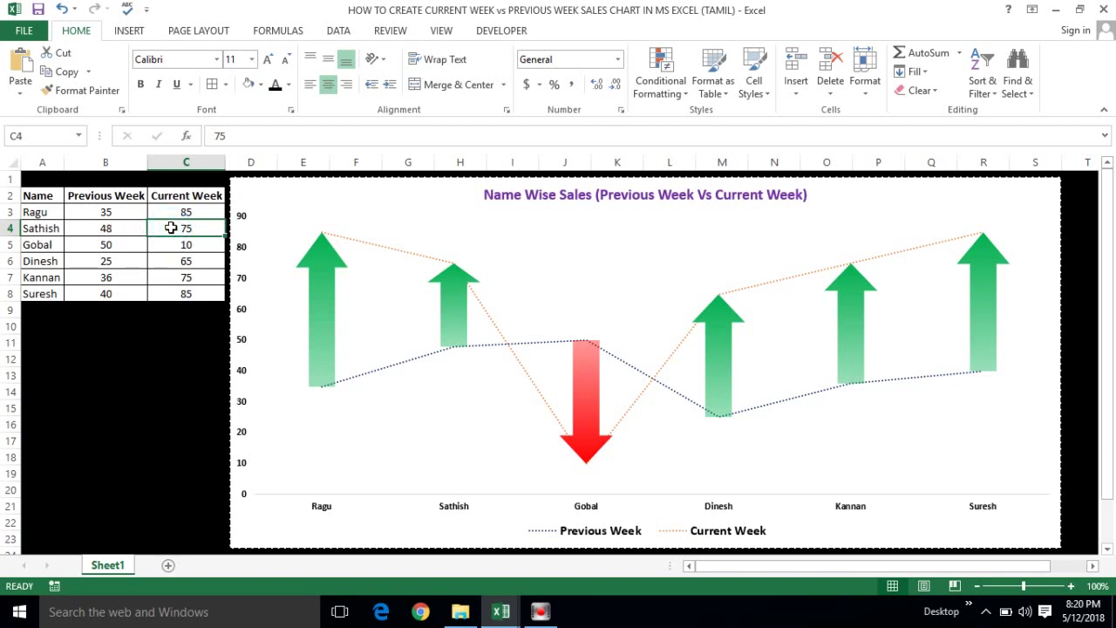
{"action": "type", "text": "15"}
{"action": "key", "text": "Return"}
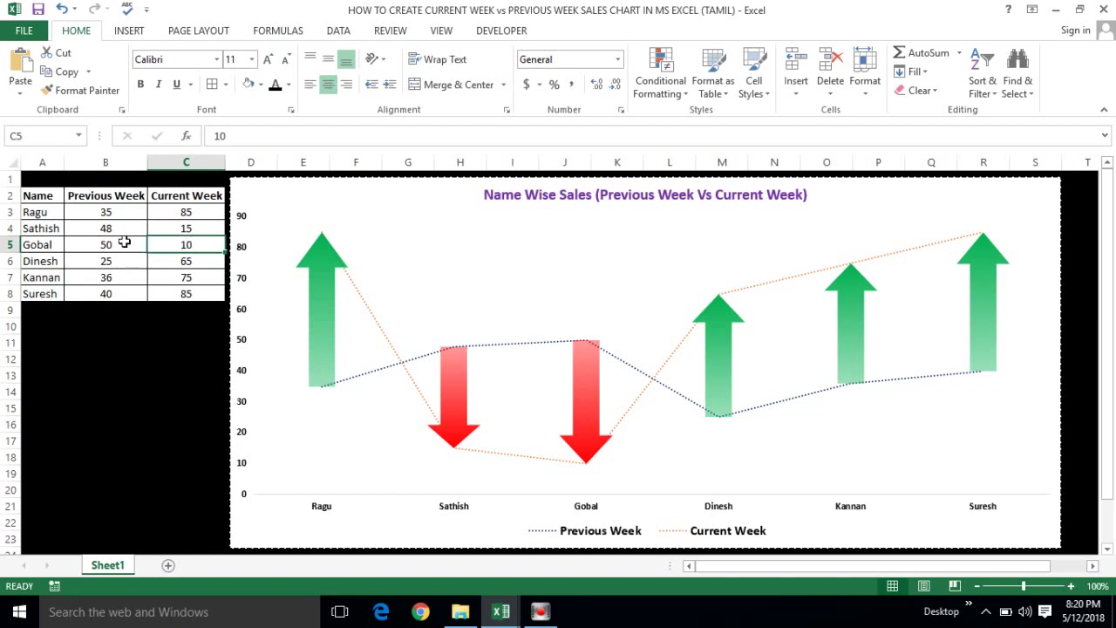
{"action": "left_click", "coordinate": [181, 228]}
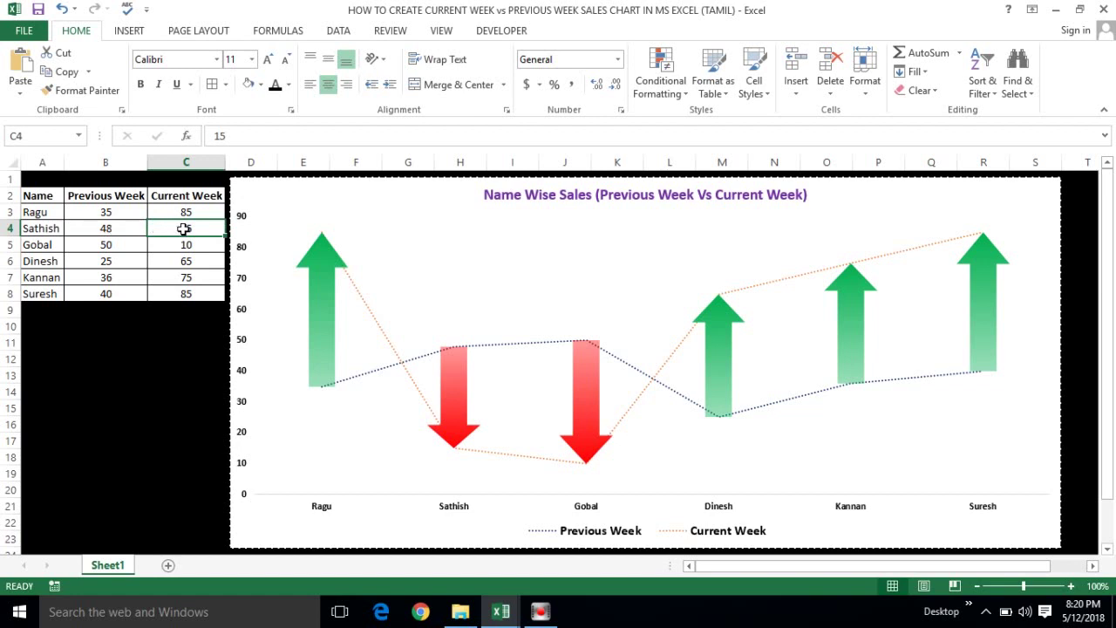
{"action": "type", "text": "85"}
{"action": "key", "text": "Return"}
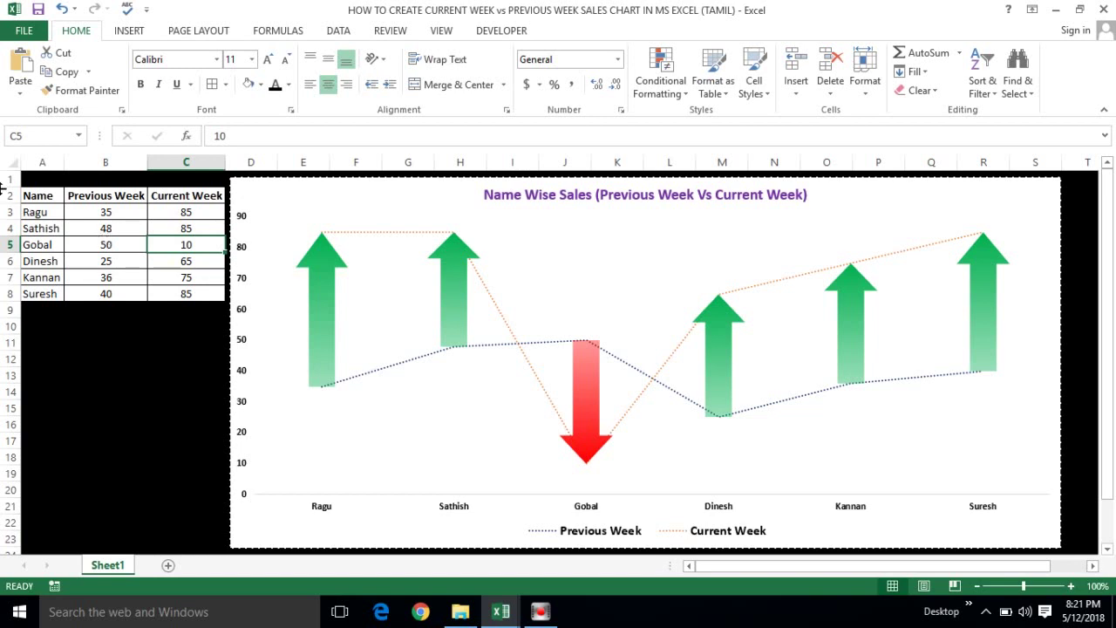
Step: Copy the Name, Previous Week and Current Week table (A2:C8)
{"action": "left_click", "coordinate": [38, 196]}
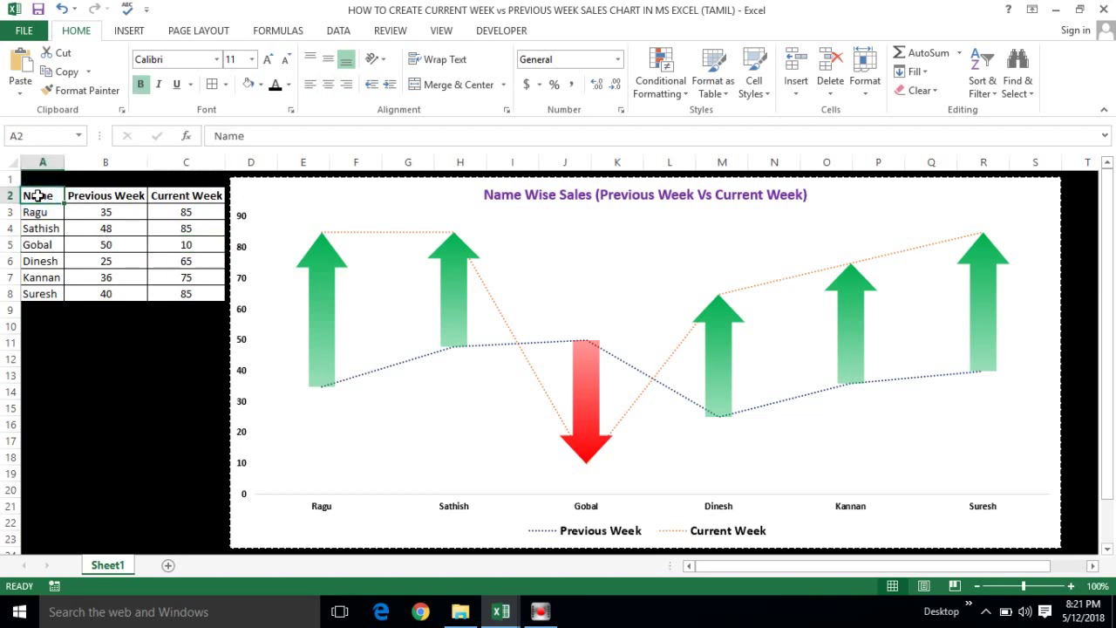
{"action": "key", "text": "shift+Right"}
{"action": "key", "text": "shift+Right"}
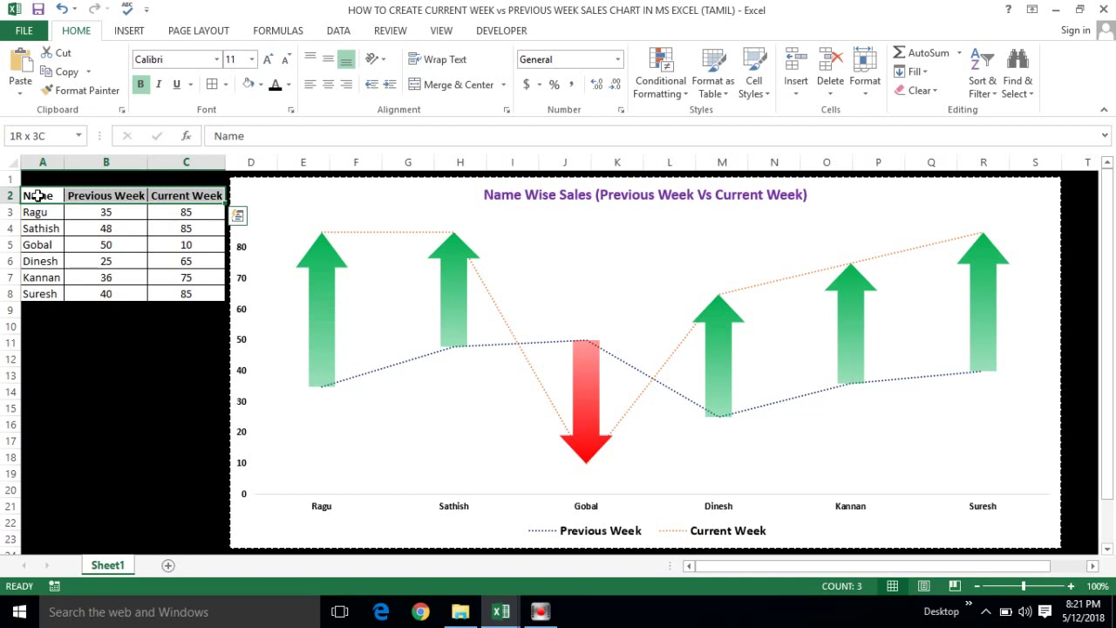
{"action": "key", "text": "ctrl+shift+Down"}
{"action": "key", "text": "ctrl+c"}
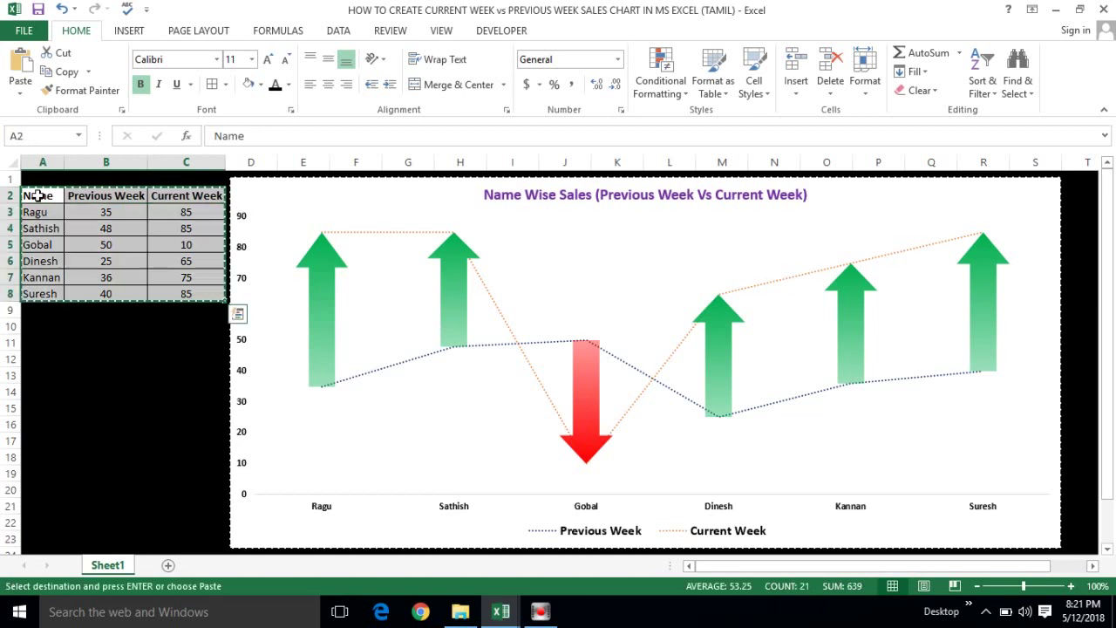
Step: Paste the table into a new Sheet2 and auto-fit its column widths
{"action": "left_click", "coordinate": [169, 566]}
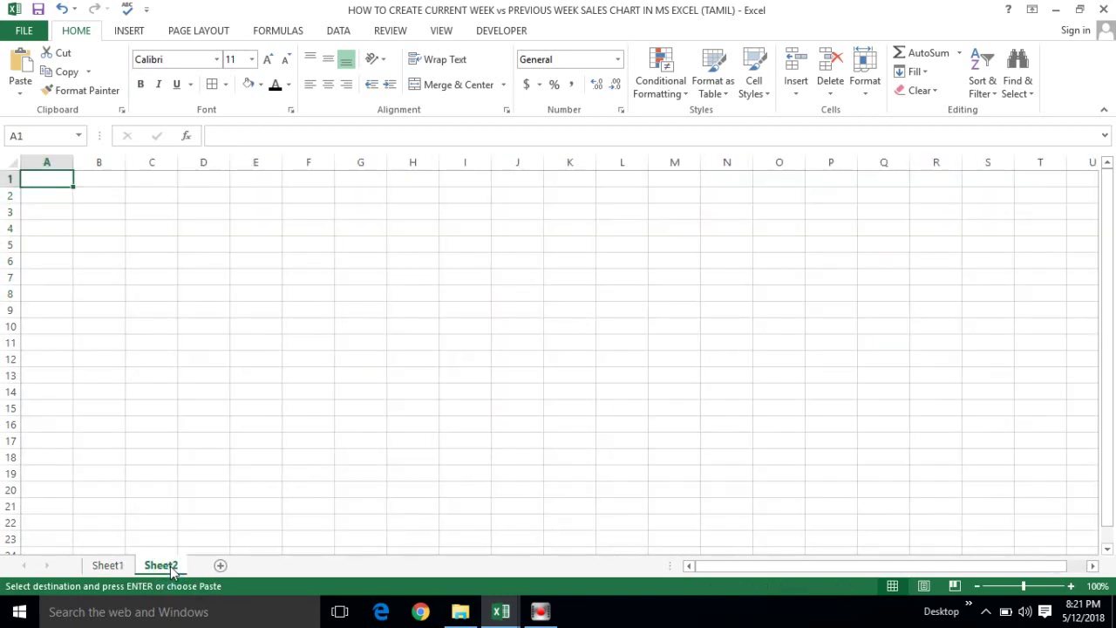
{"action": "key", "text": "ctrl+v"}
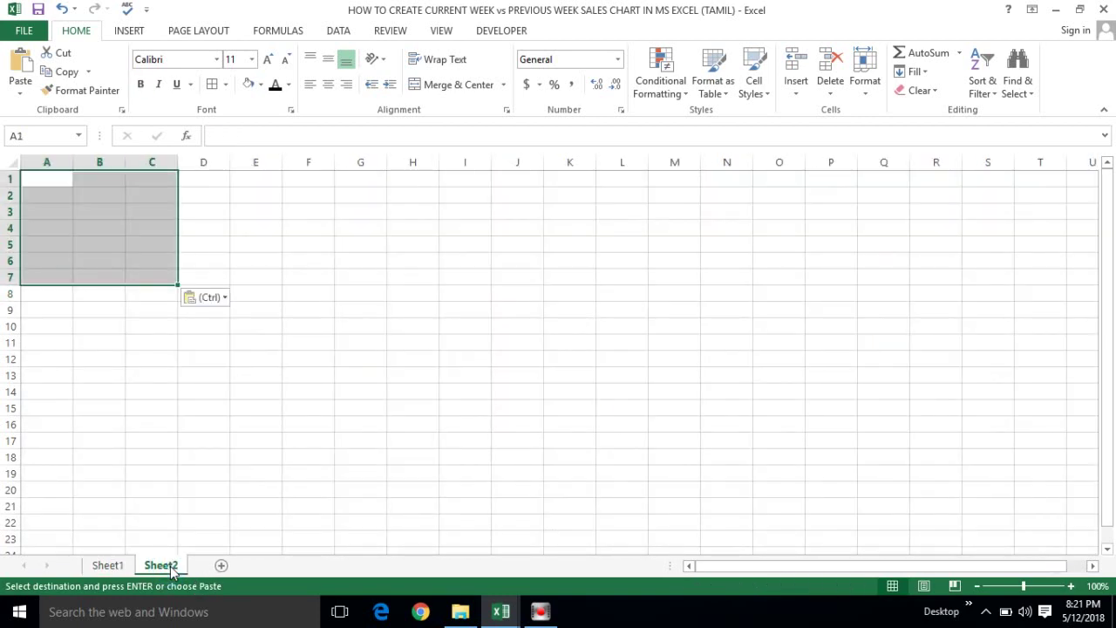
{"action": "key", "text": "alt+o"}
{"action": "key", "text": "c"}
{"action": "key", "text": "a"}
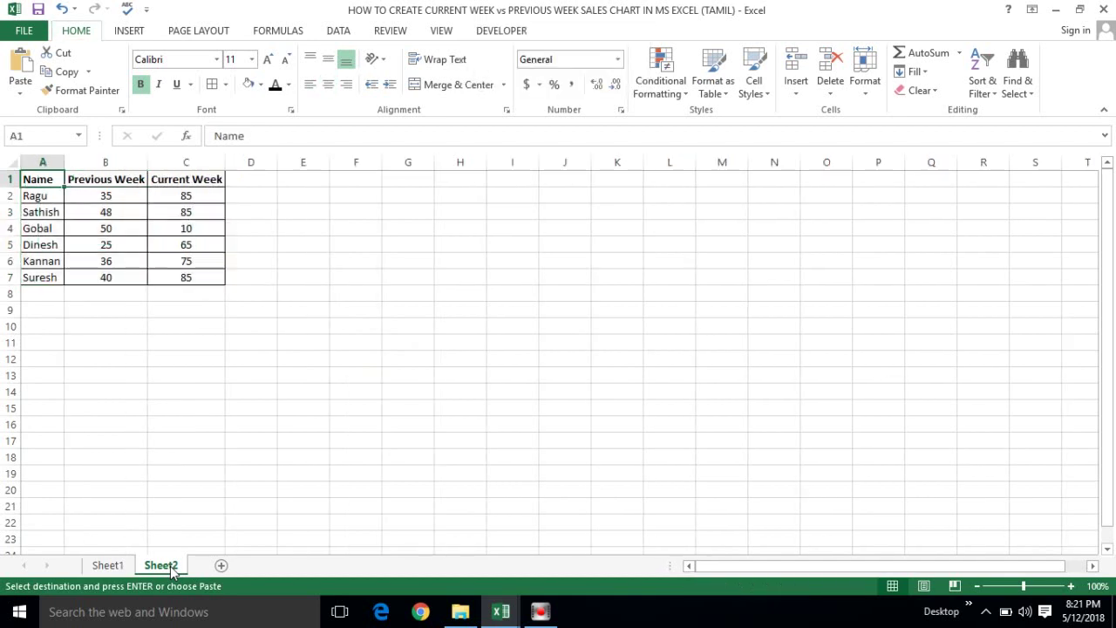
{"action": "key", "text": "ctrl+v"}
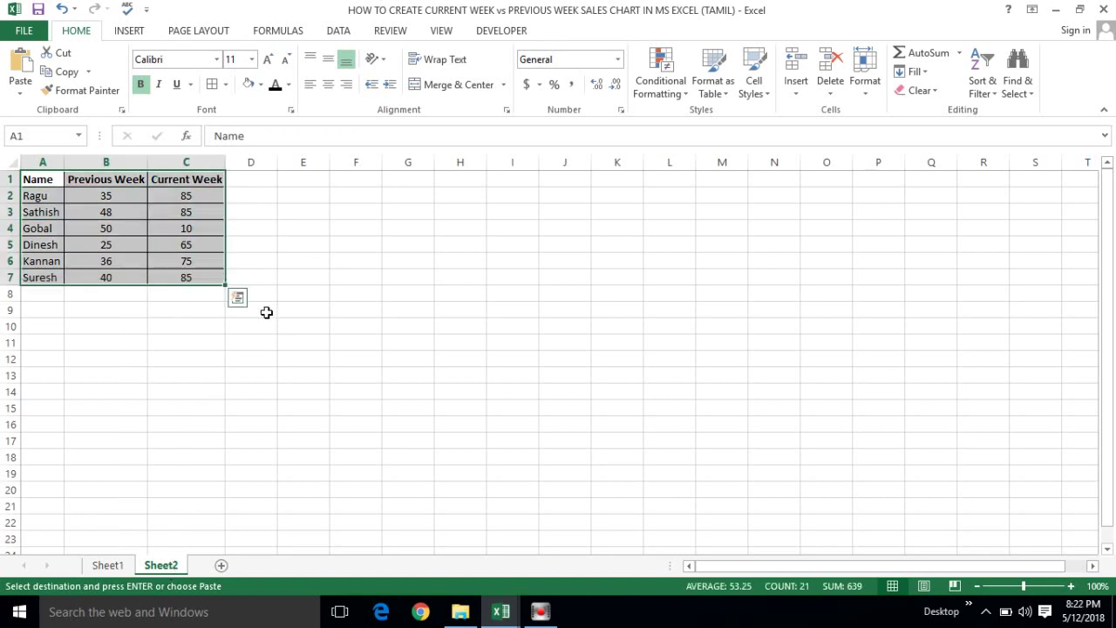
Step: Insert a 2-D line chart of the sales table and enlarge it
{"action": "left_click", "coordinate": [131, 31]}
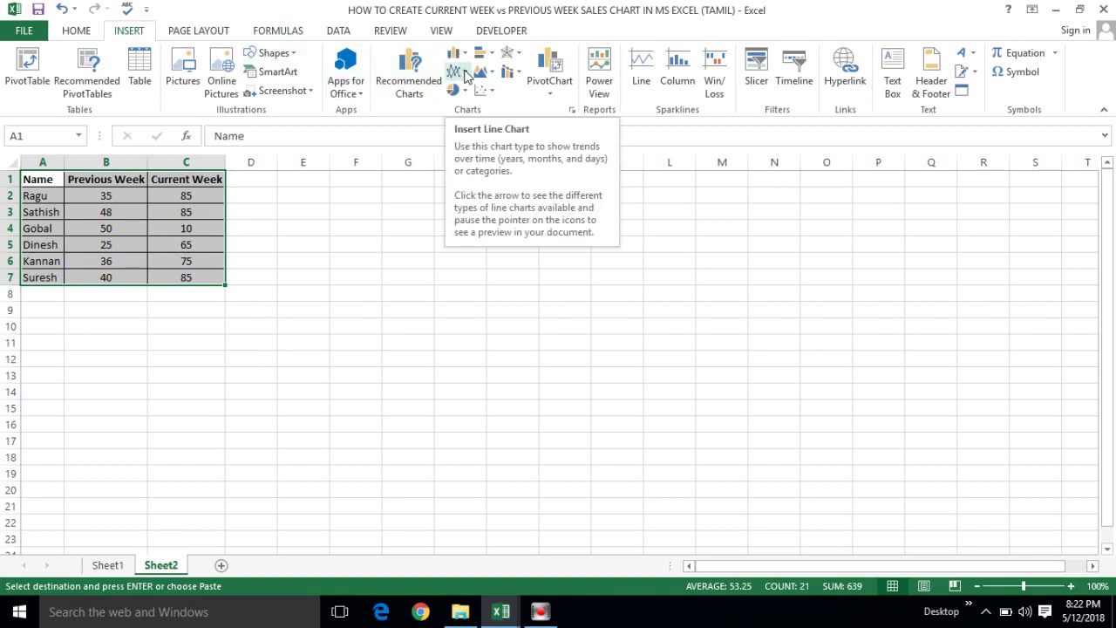
{"action": "left_click", "coordinate": [465, 75]}
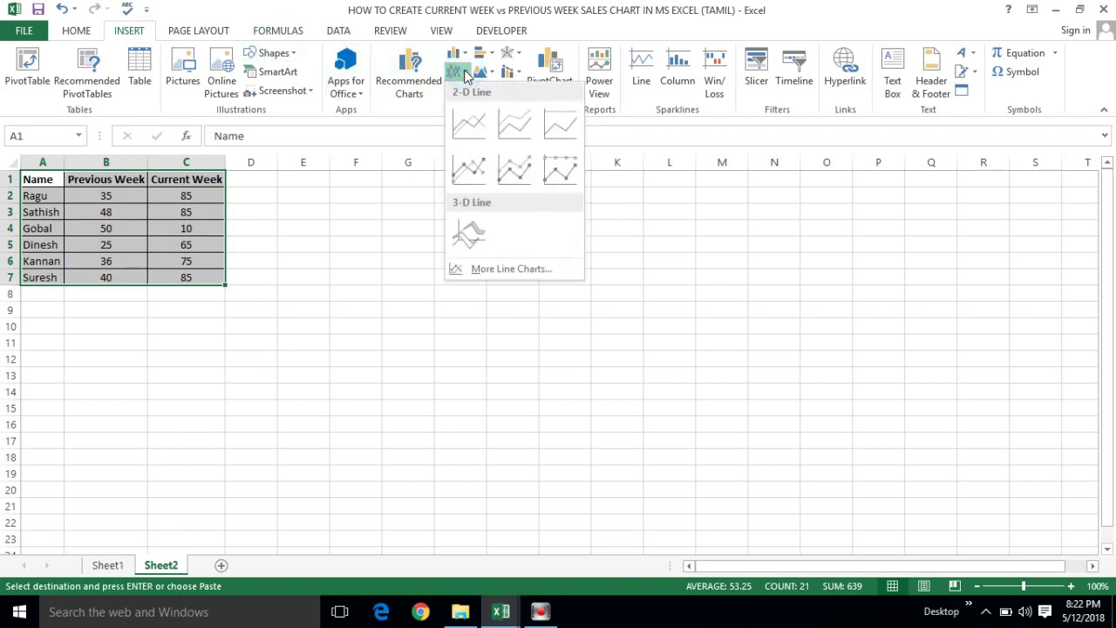
{"action": "left_click", "coordinate": [470, 129]}
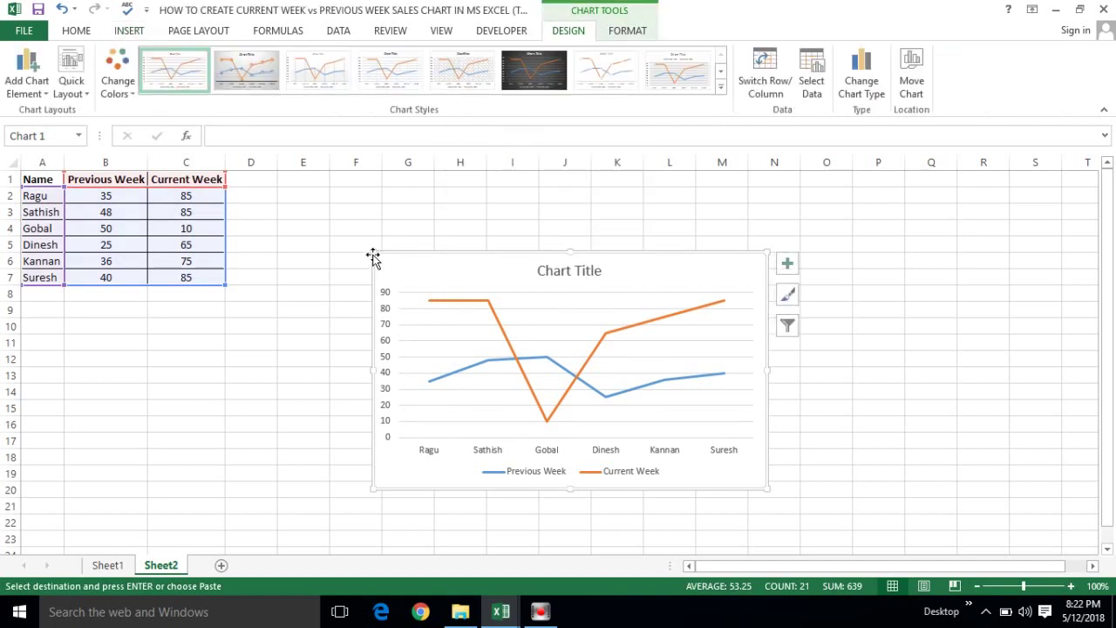
{"action": "left_click_drag", "start_coordinate": [369, 252], "coordinate": [277, 207]}
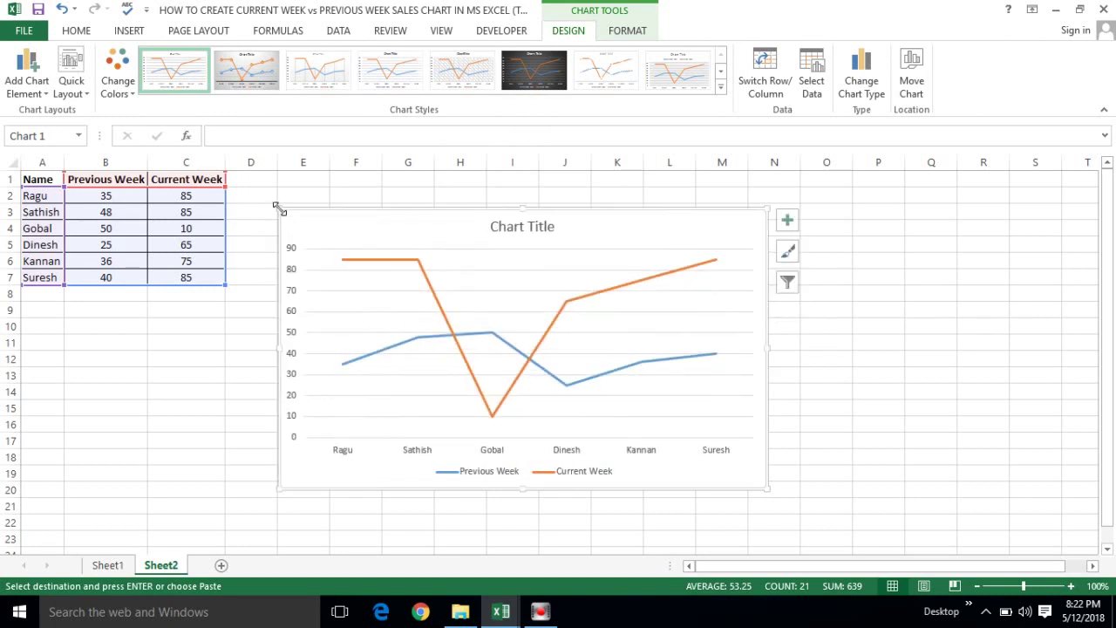
Step: Remove the chart's gridlines via Chart Elements
{"action": "left_click", "coordinate": [788, 220]}
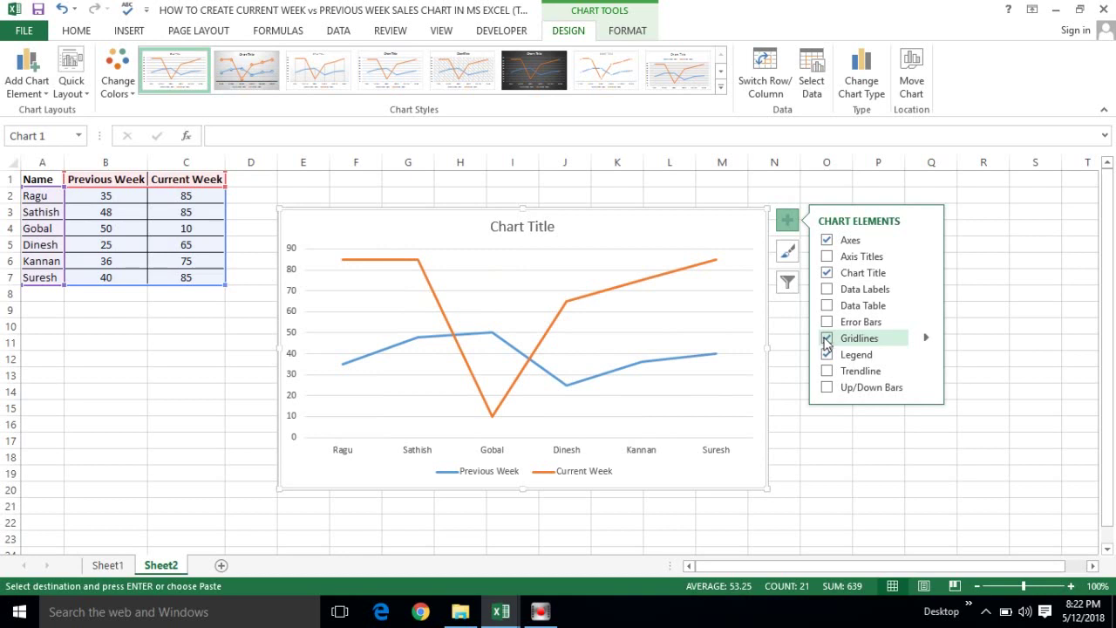
{"action": "left_click", "coordinate": [826, 340]}
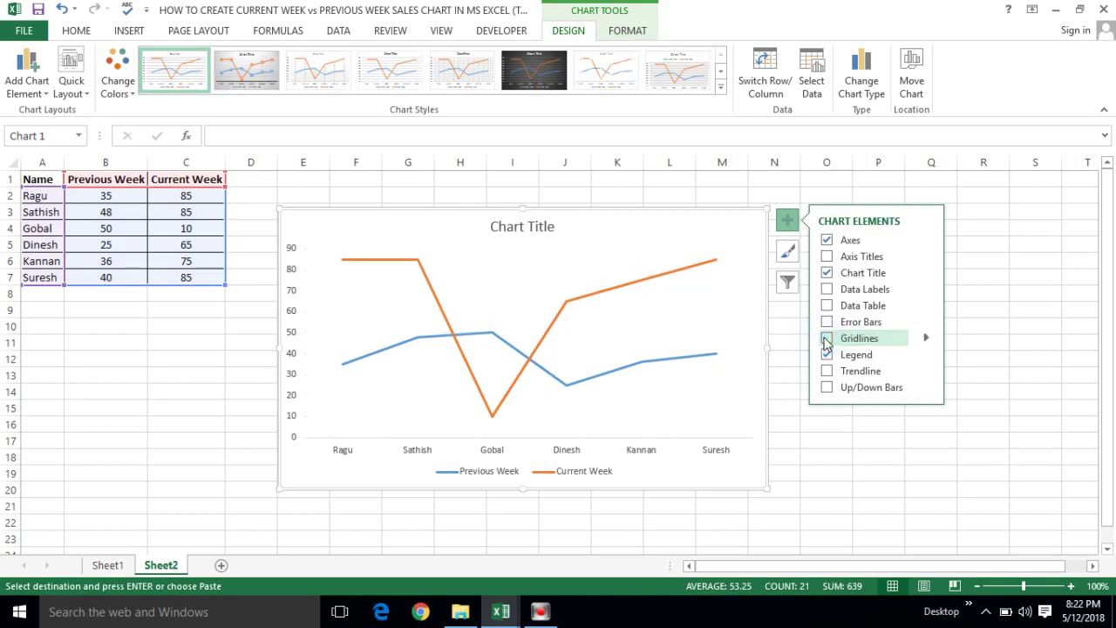
{"action": "left_click", "coordinate": [787, 221]}
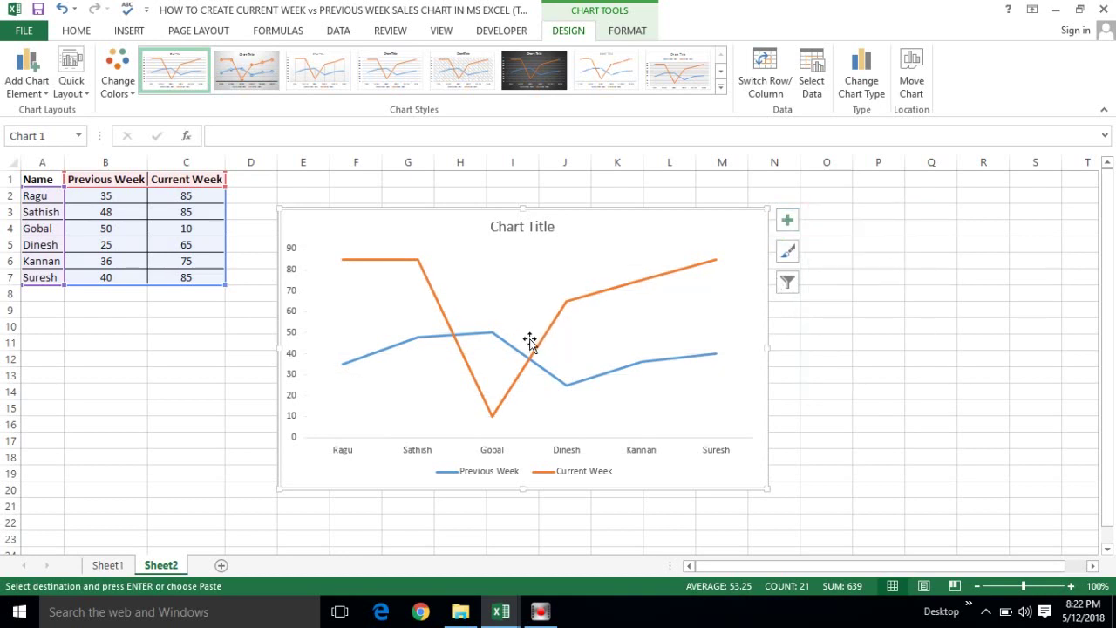
Step: Make the Current Week line a solid orange 1.5 pt round-dot line
{"action": "left_click", "coordinate": [427, 282]}
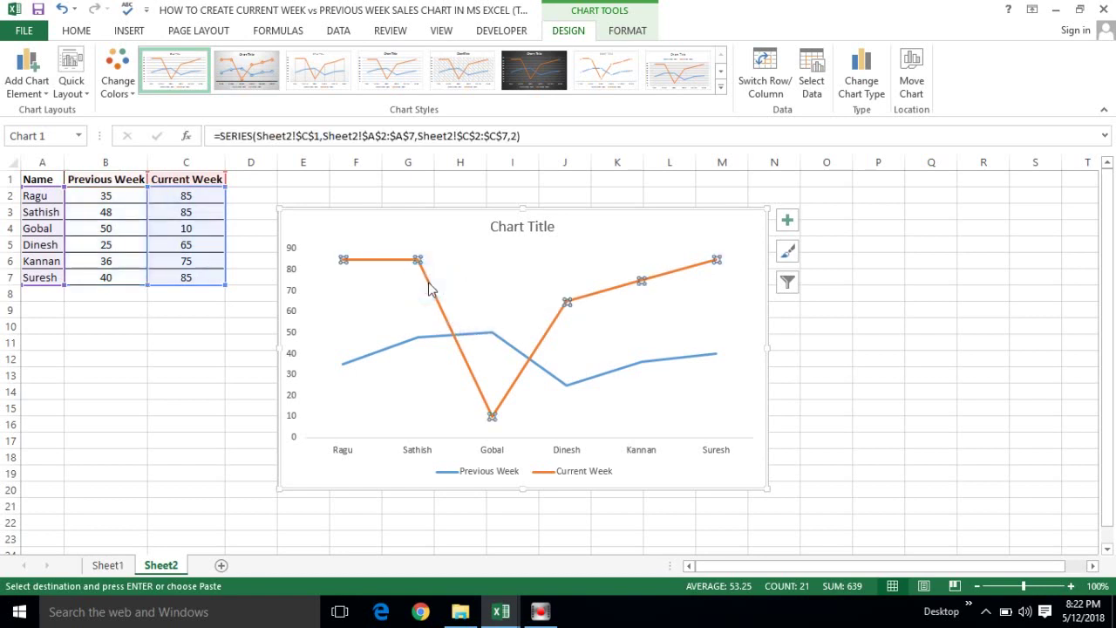
{"action": "right_click", "coordinate": [428, 288]}
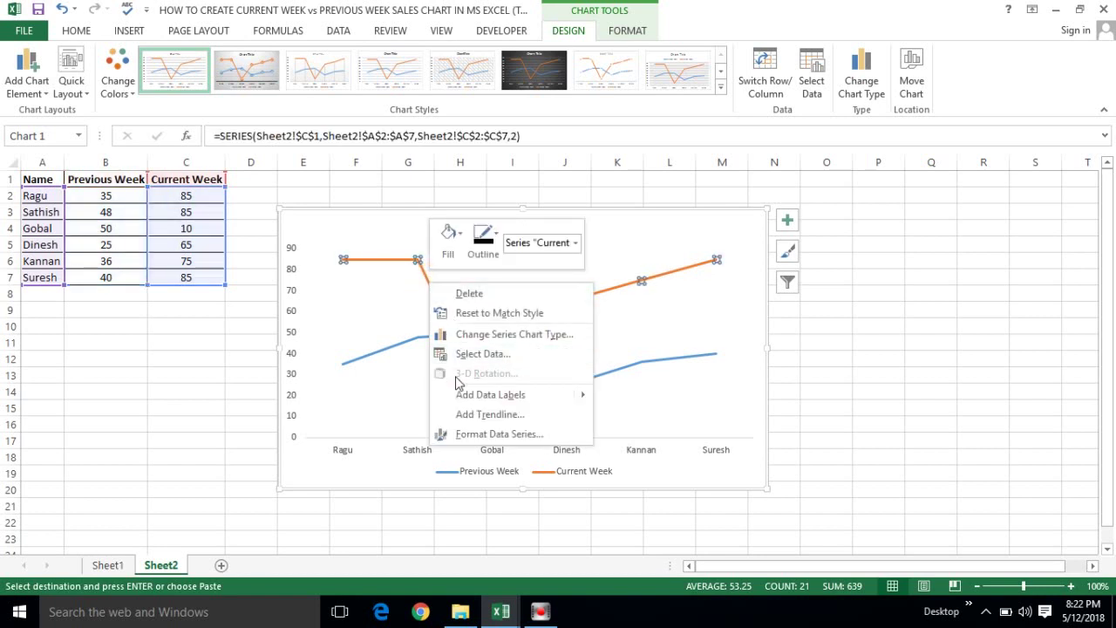
{"action": "left_click", "coordinate": [475, 434]}
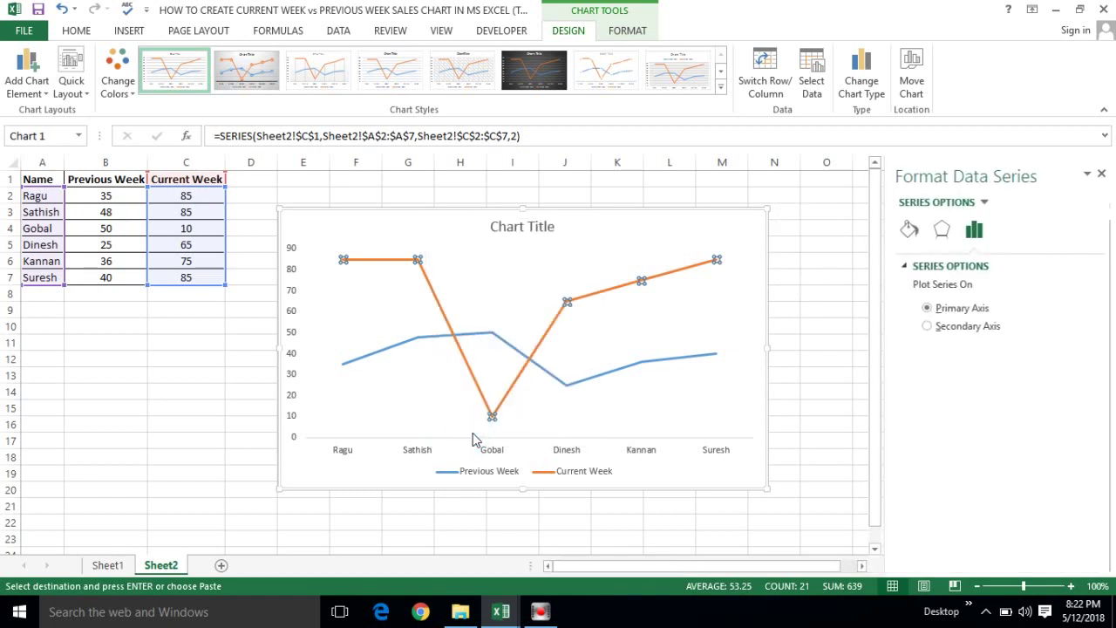
{"action": "left_click", "coordinate": [908, 232]}
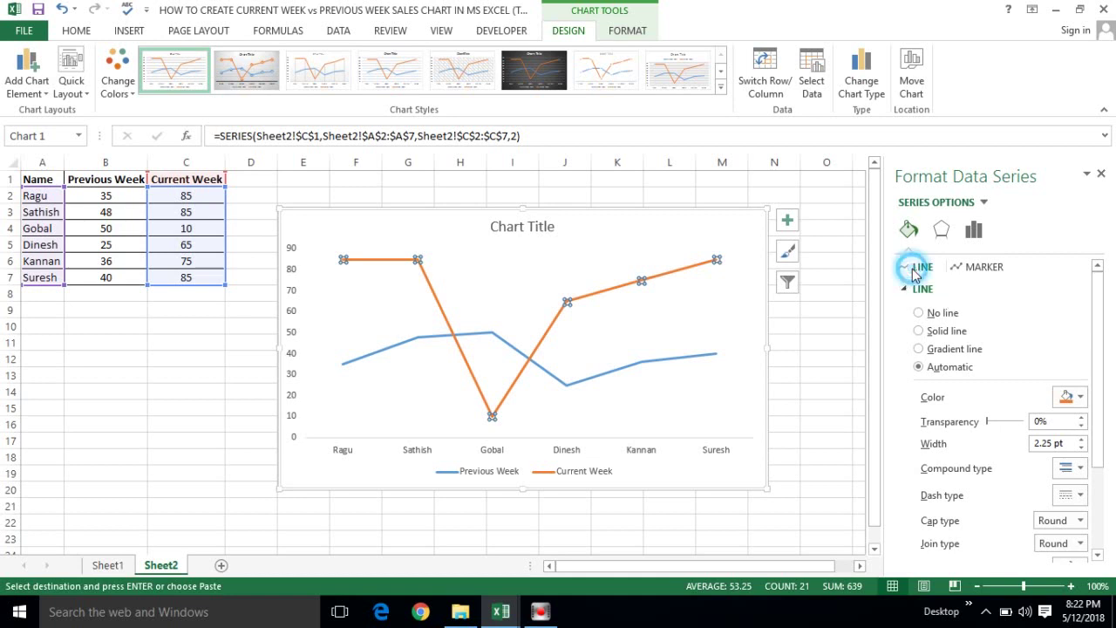
{"action": "left_click", "coordinate": [923, 333]}
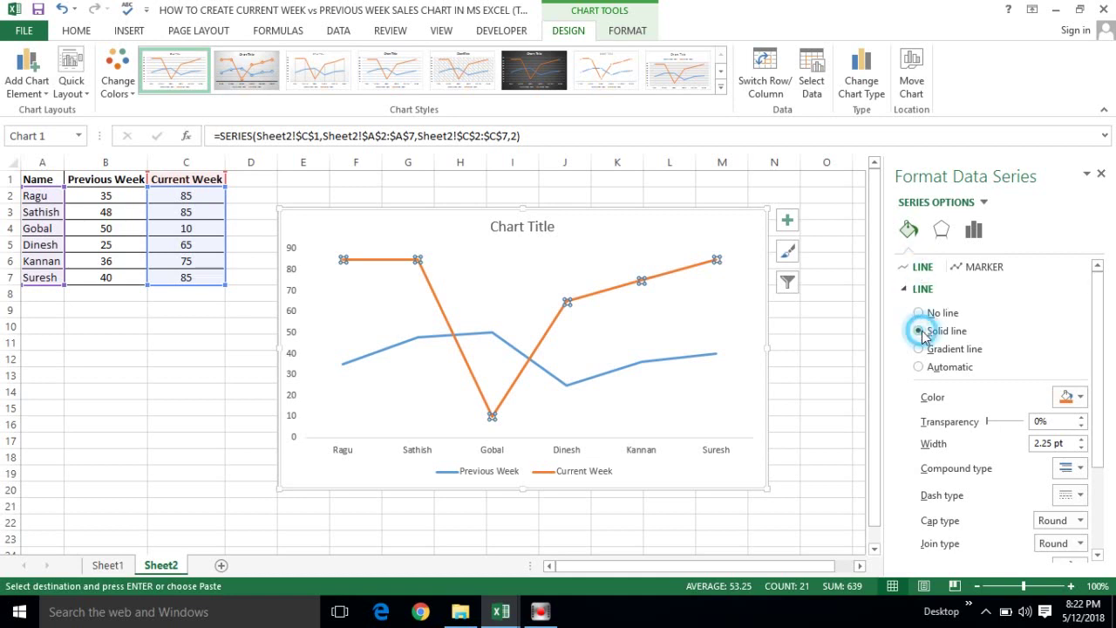
{"action": "left_click", "coordinate": [1079, 399]}
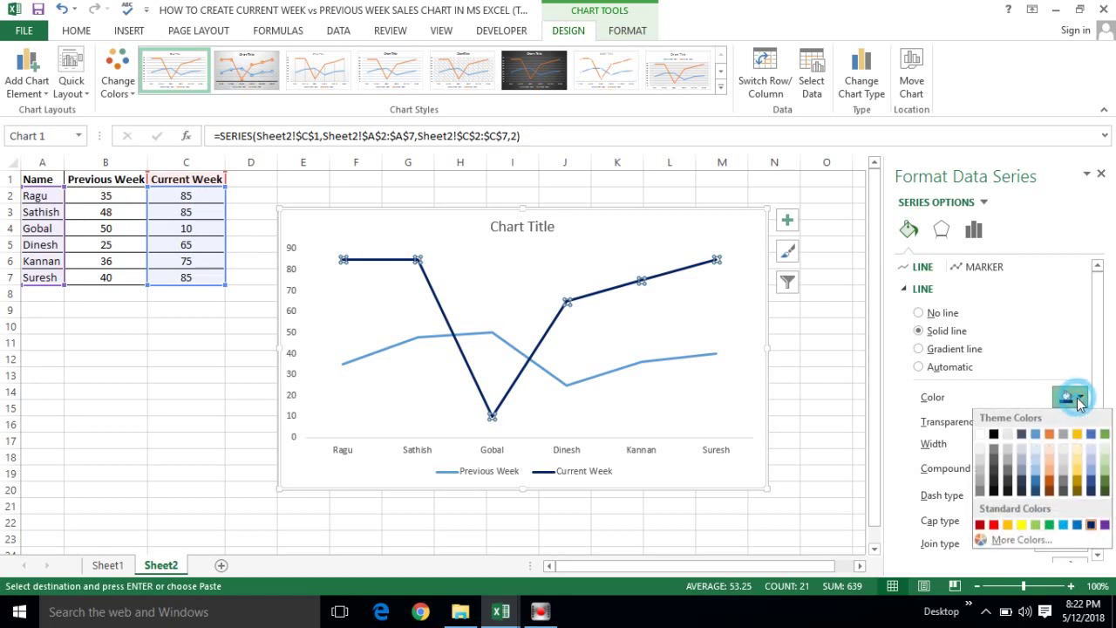
{"action": "left_click", "coordinate": [1049, 435]}
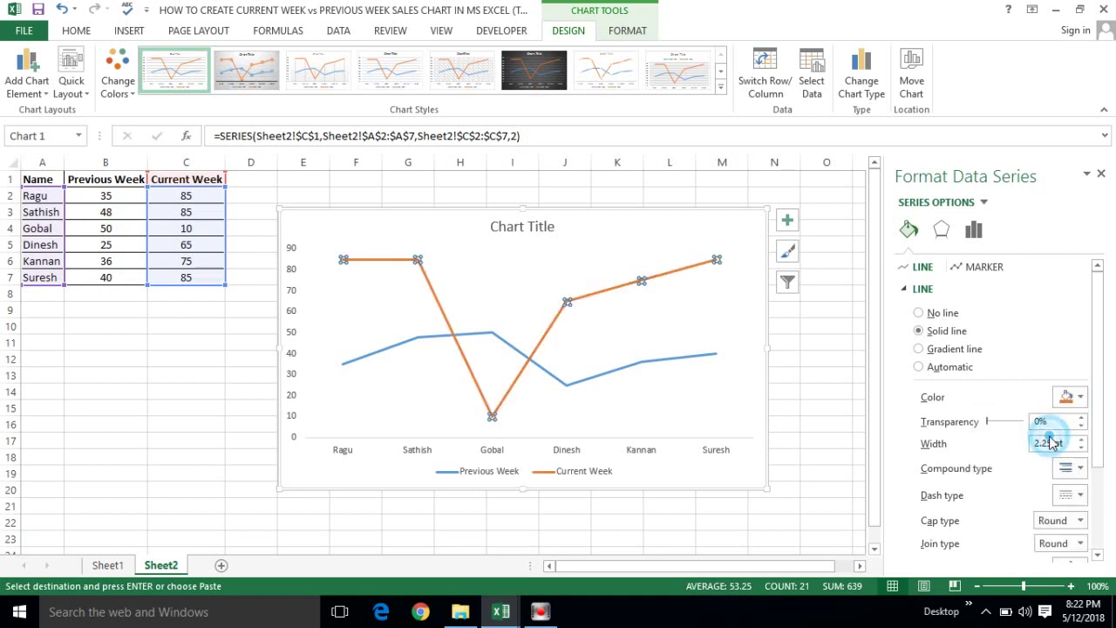
{"action": "left_click", "coordinate": [1099, 382]}
{"action": "left_click_drag", "start_coordinate": [1100, 384], "coordinate": [1100, 401]}
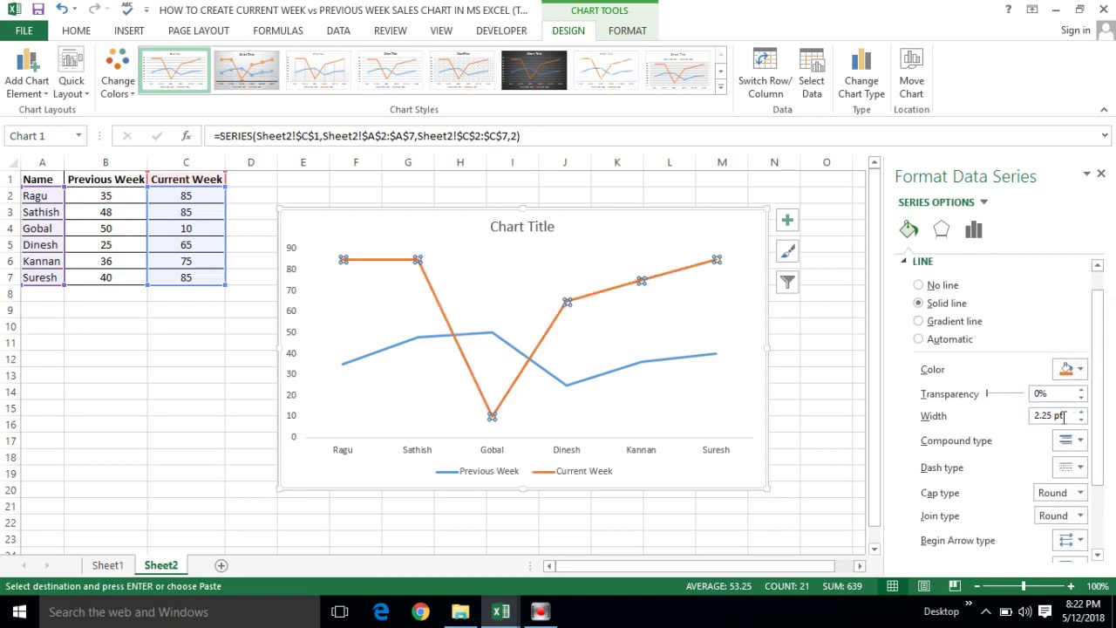
{"action": "left_click", "coordinate": [1081, 420]}
{"action": "left_click", "coordinate": [1081, 420]}
{"action": "left_click", "coordinate": [1081, 420]}
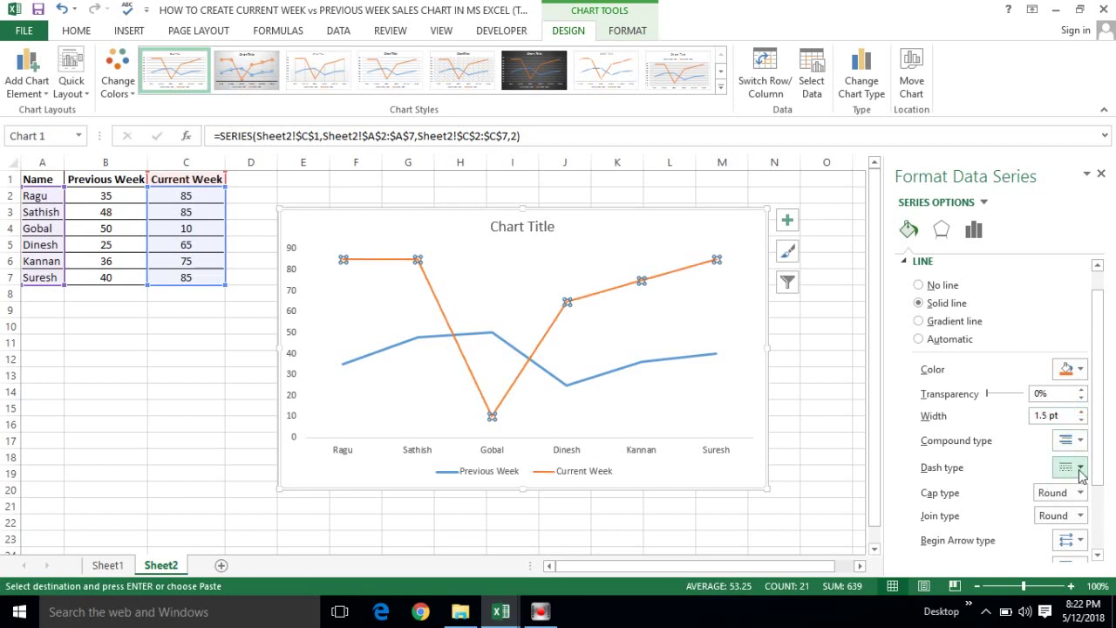
{"action": "left_click", "coordinate": [1079, 471]}
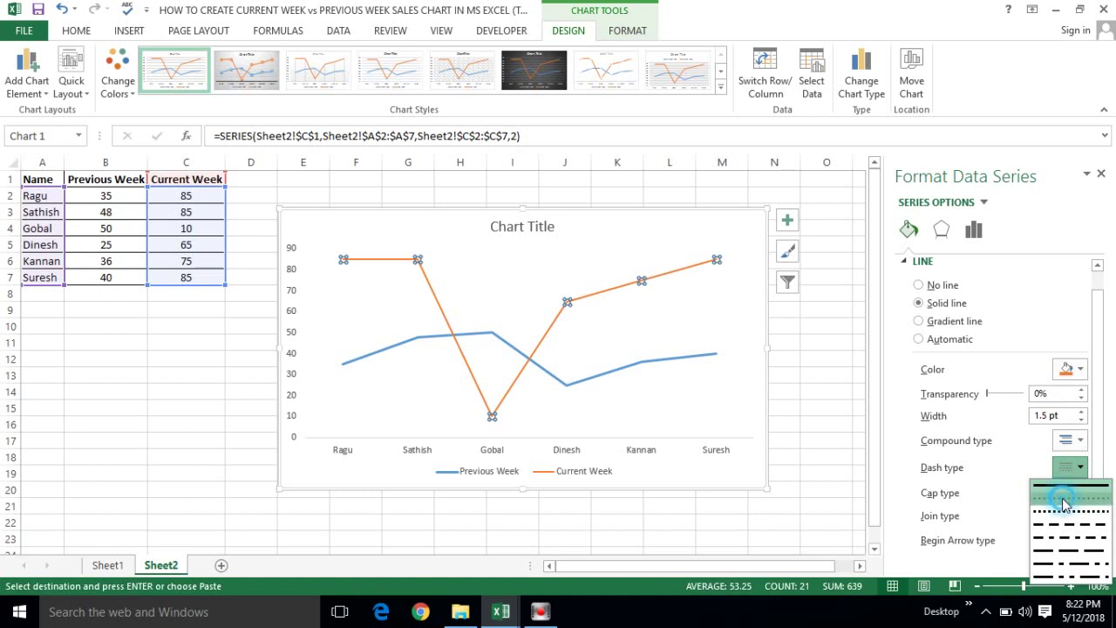
{"action": "left_click", "coordinate": [1063, 500]}
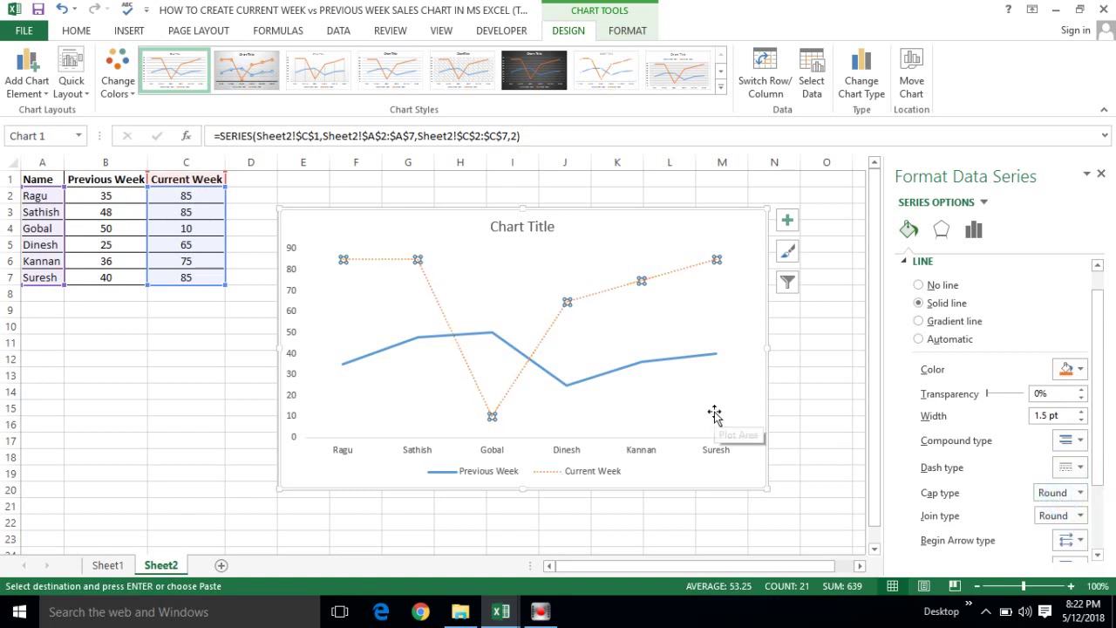
Step: Make the Previous Week line dark blue, 1.5 pt, round-dotted
{"action": "left_click", "coordinate": [561, 382]}
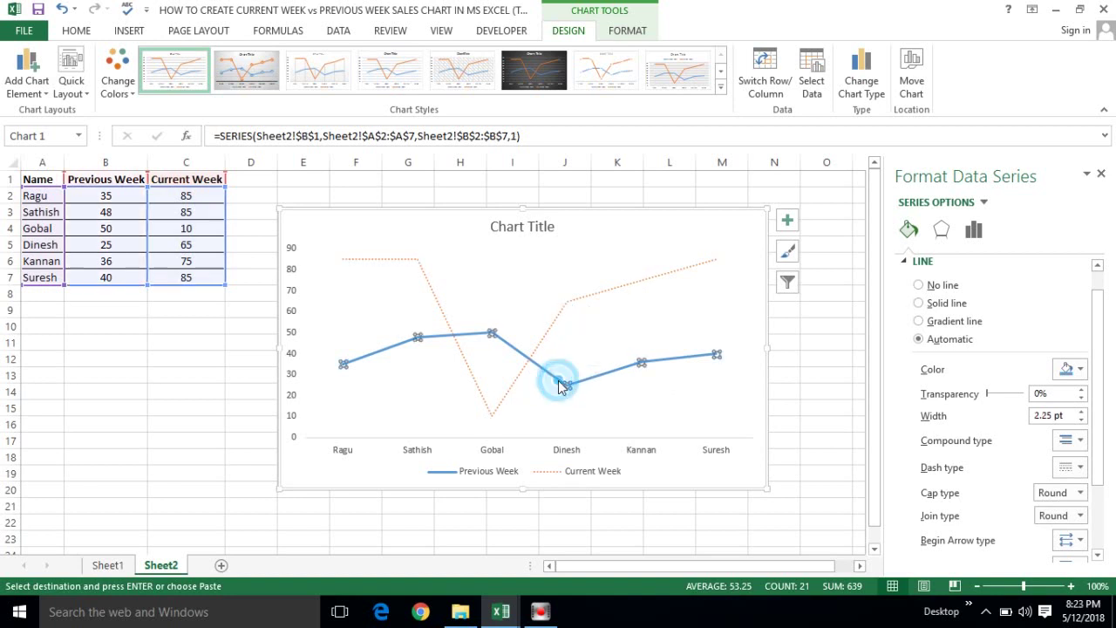
{"action": "left_click", "coordinate": [1081, 369]}
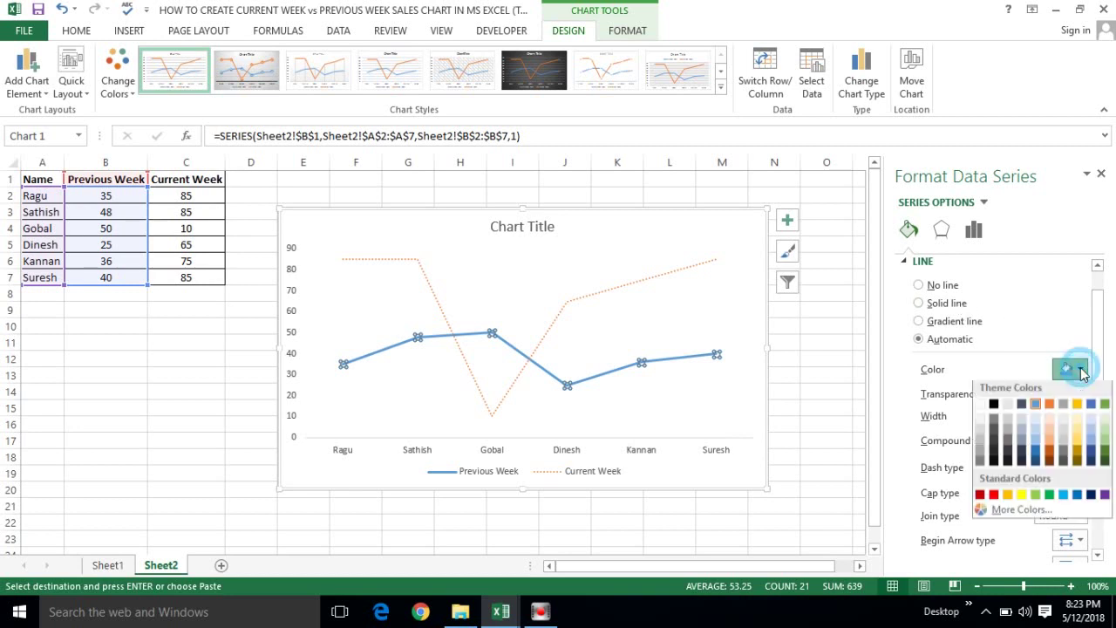
{"action": "left_click", "coordinate": [1090, 497]}
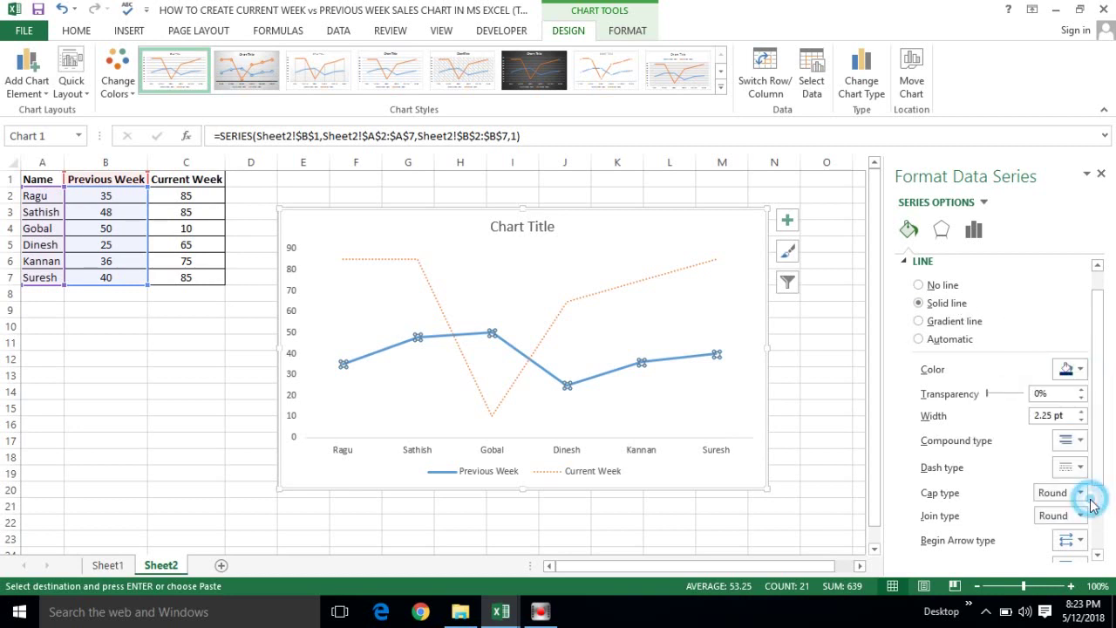
{"action": "left_click", "coordinate": [1082, 419]}
{"action": "left_click", "coordinate": [1082, 420]}
{"action": "left_click", "coordinate": [1081, 419]}
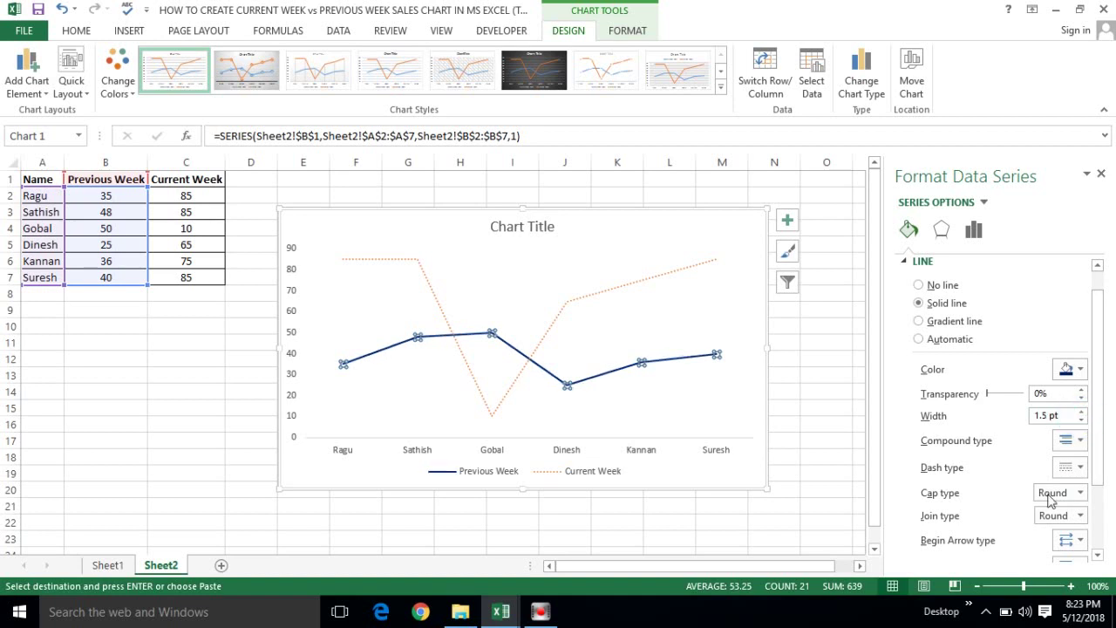
{"action": "left_click", "coordinate": [1079, 467]}
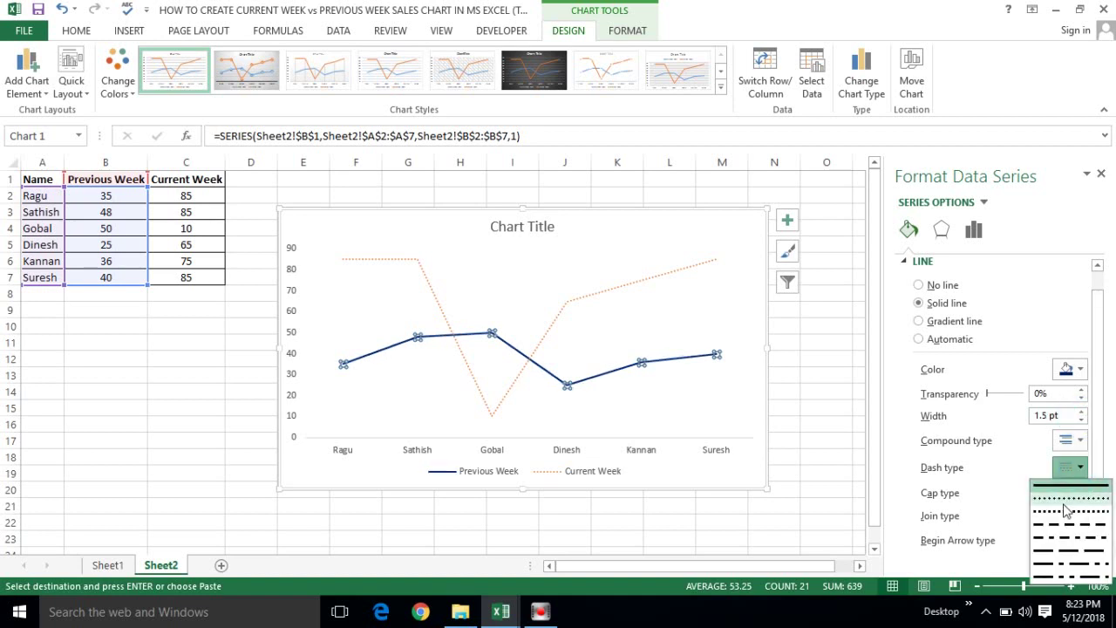
{"action": "left_click", "coordinate": [1070, 499]}
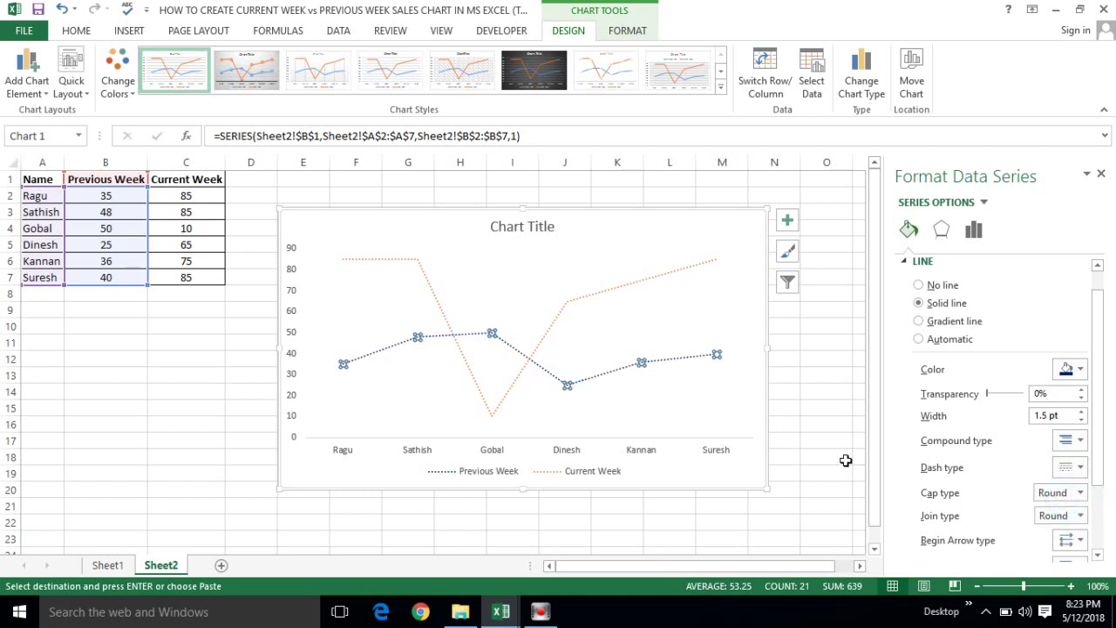
{"action": "left_click", "coordinate": [1100, 175]}
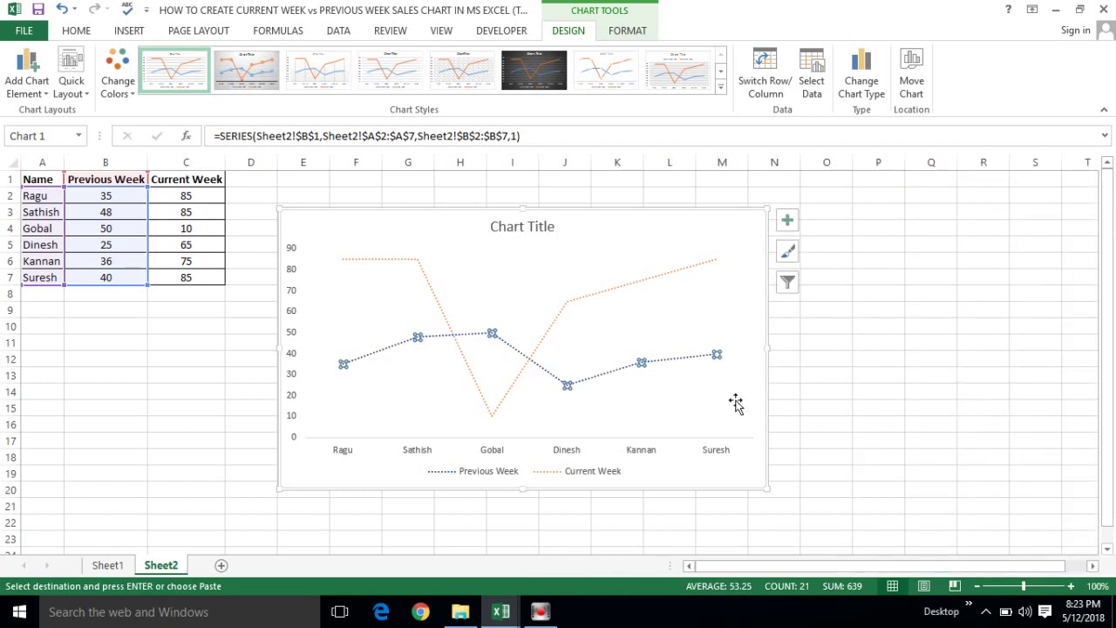
Step: Widen the chart to the right and add Up/Down Bars from Chart Elements
{"action": "left_click_drag", "start_coordinate": [763, 488], "coordinate": [839, 494]}
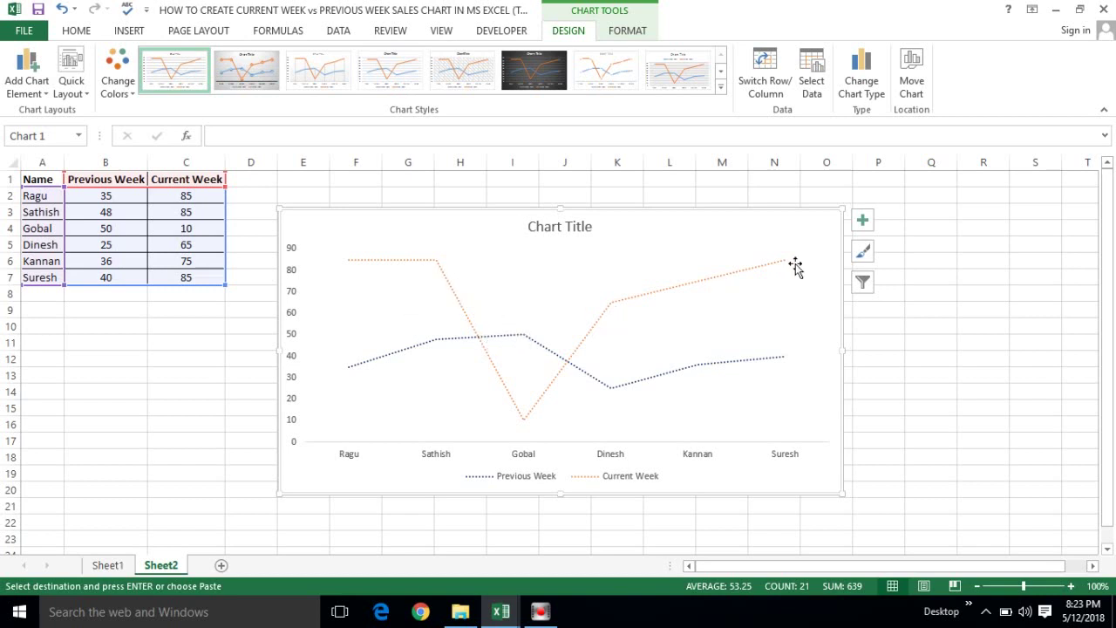
{"action": "left_click", "coordinate": [861, 221]}
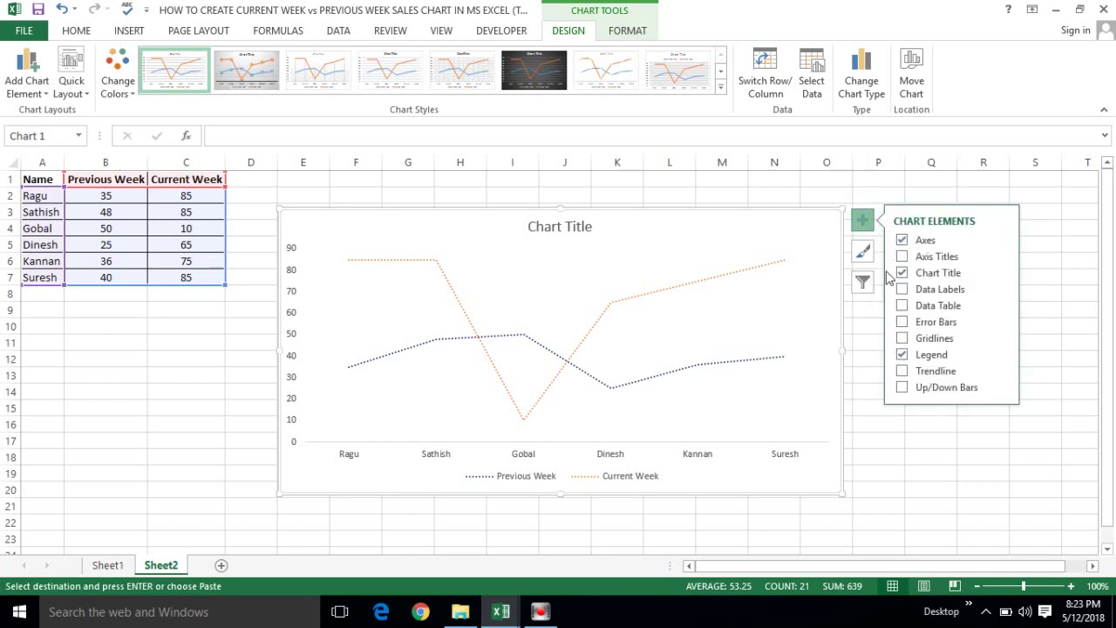
{"action": "left_click", "coordinate": [903, 388]}
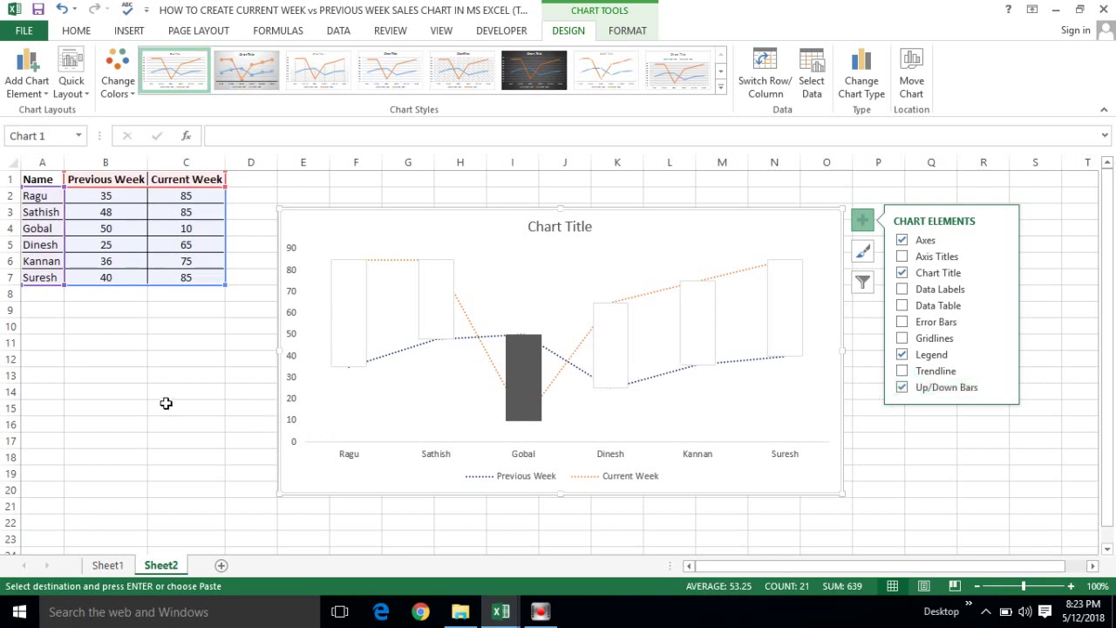
{"action": "mouse_move", "coordinate": [497, 370]}
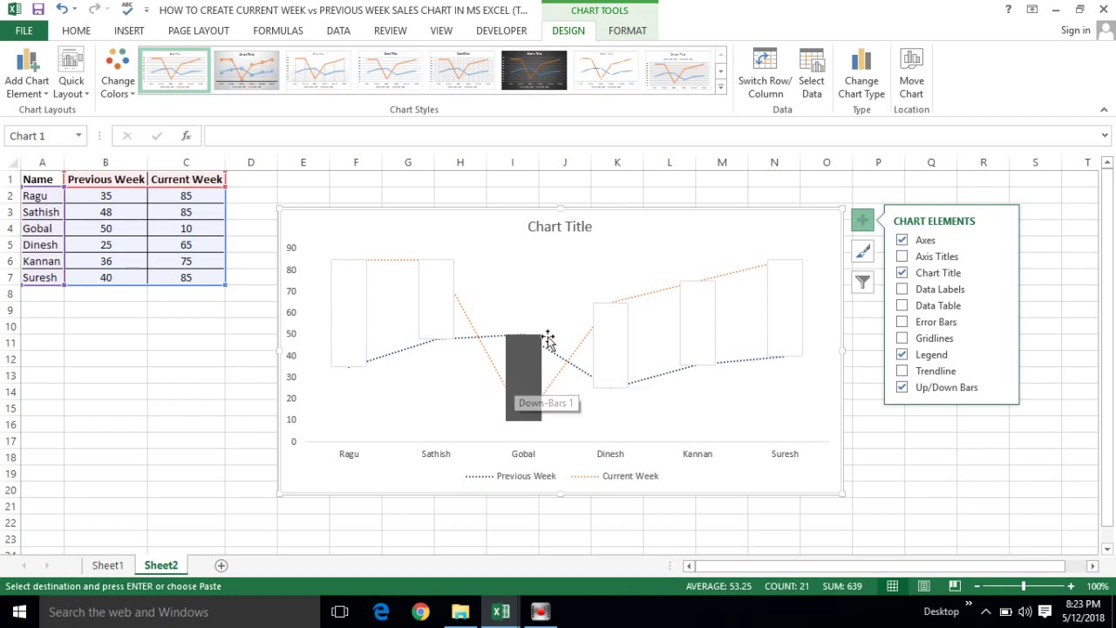
{"action": "left_click", "coordinate": [157, 386]}
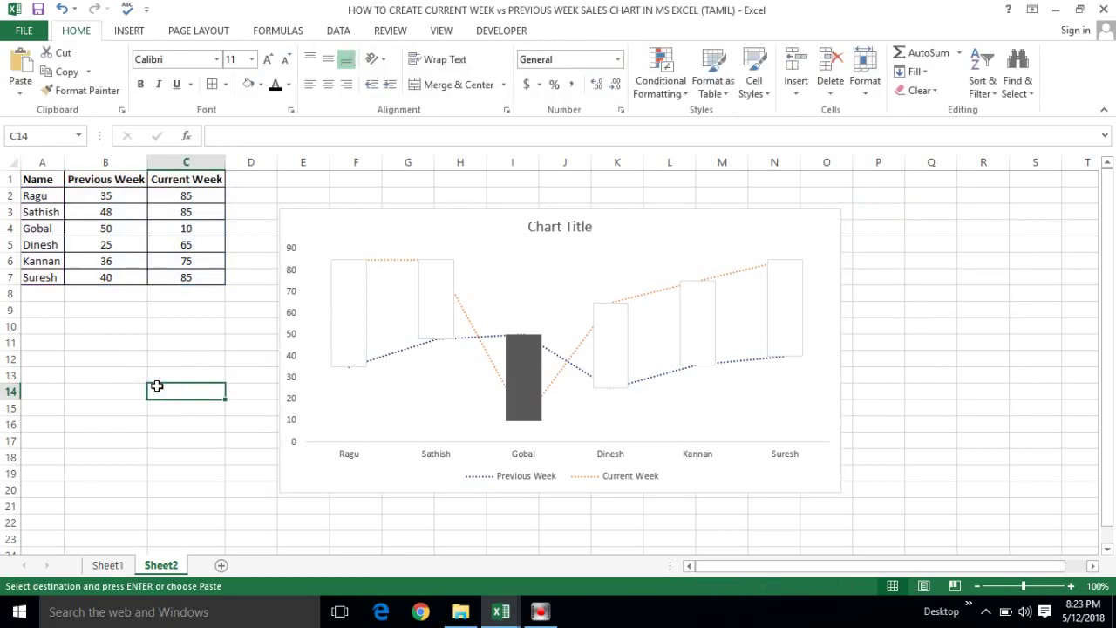
Step: Inspect the chart's up bars, Gobal's down bar and cells C4 and C5
{"action": "left_click", "coordinate": [430, 299]}
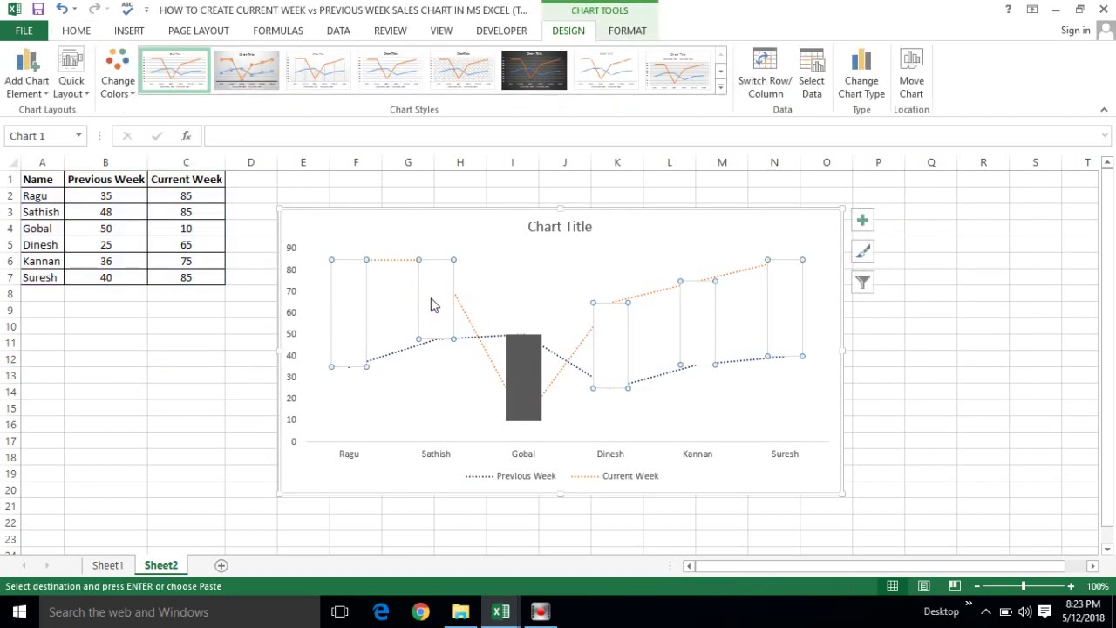
{"action": "left_click", "coordinate": [532, 365]}
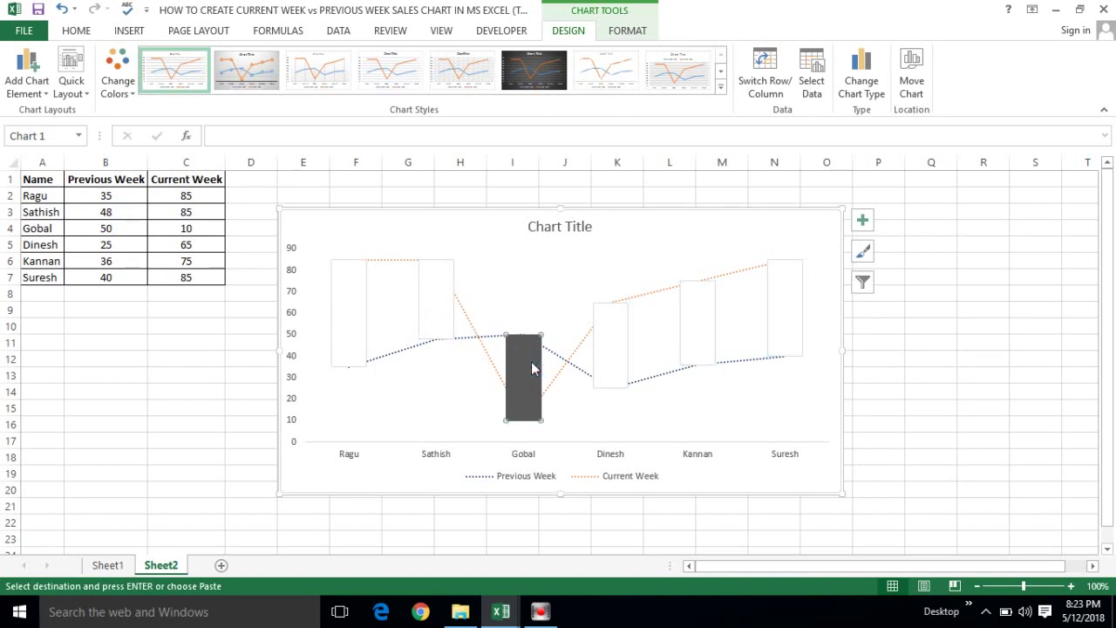
{"action": "left_click", "coordinate": [181, 227]}
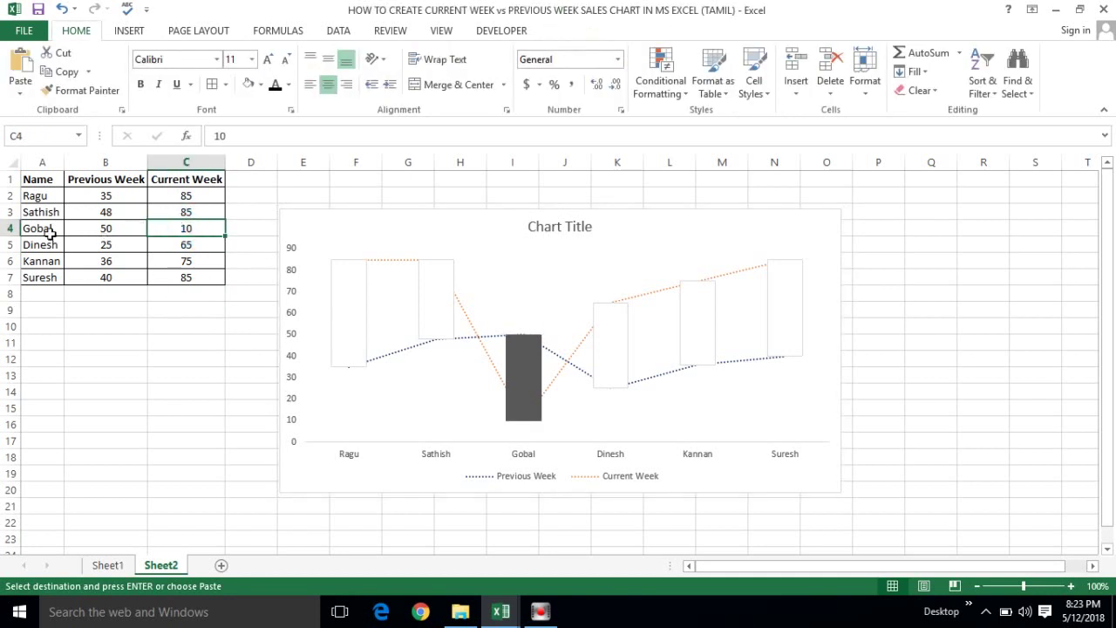
{"action": "left_click", "coordinate": [166, 239]}
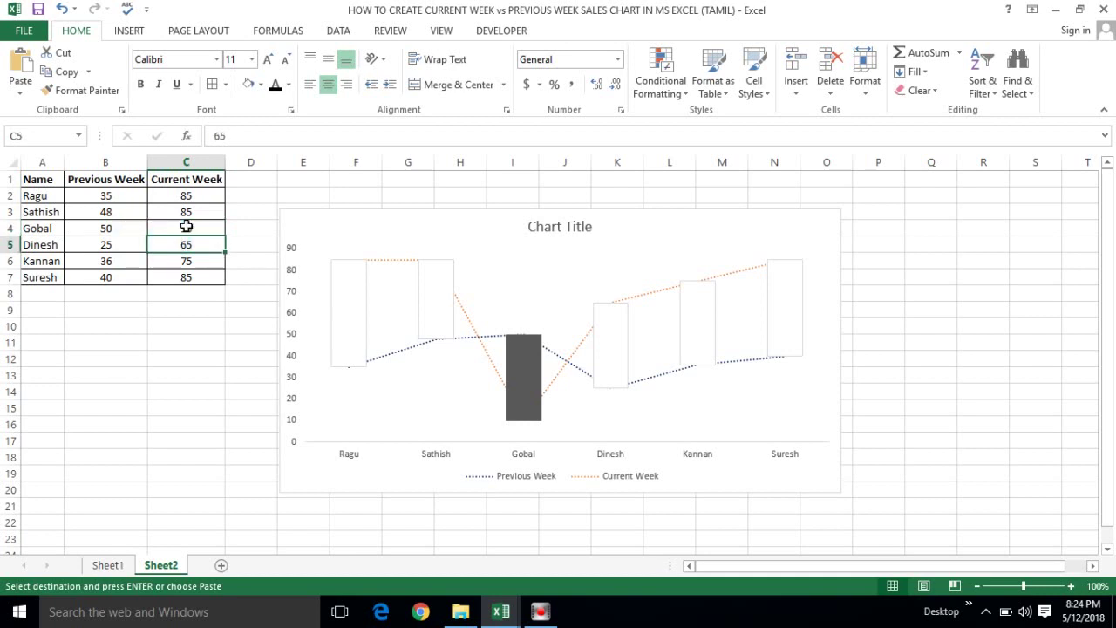
{"action": "left_click", "coordinate": [183, 223]}
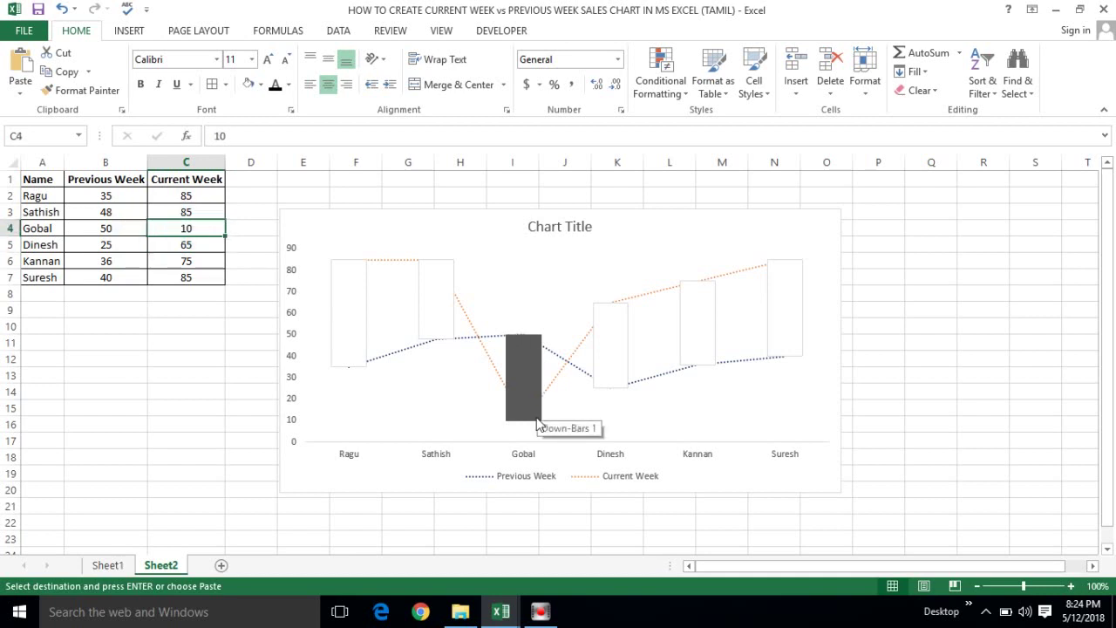
{"action": "left_click", "coordinate": [514, 386]}
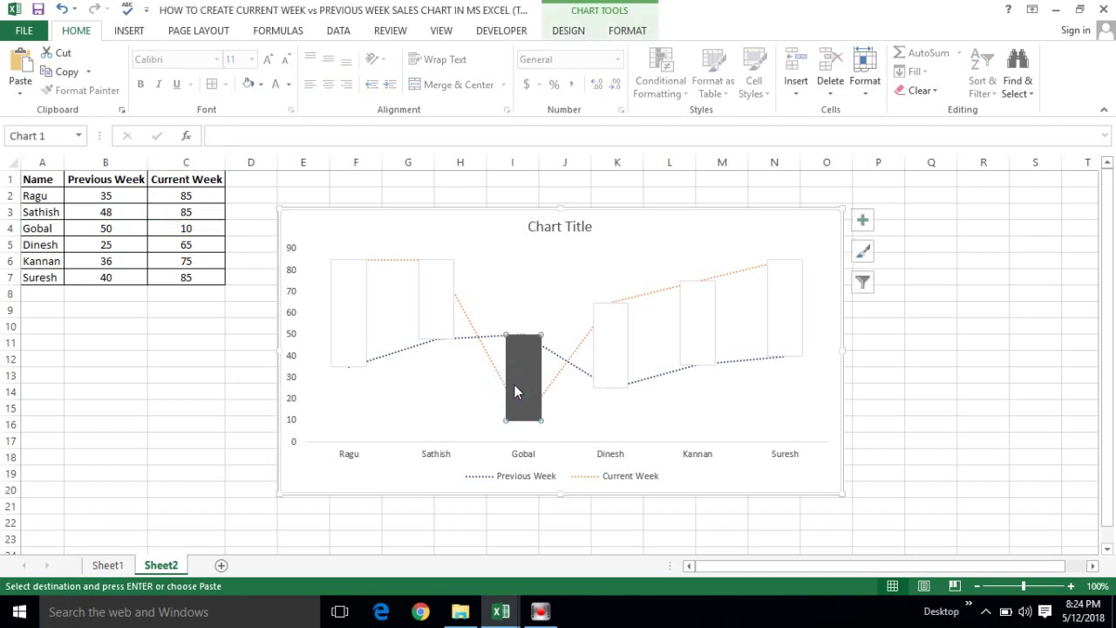
{"action": "left_click", "coordinate": [96, 348]}
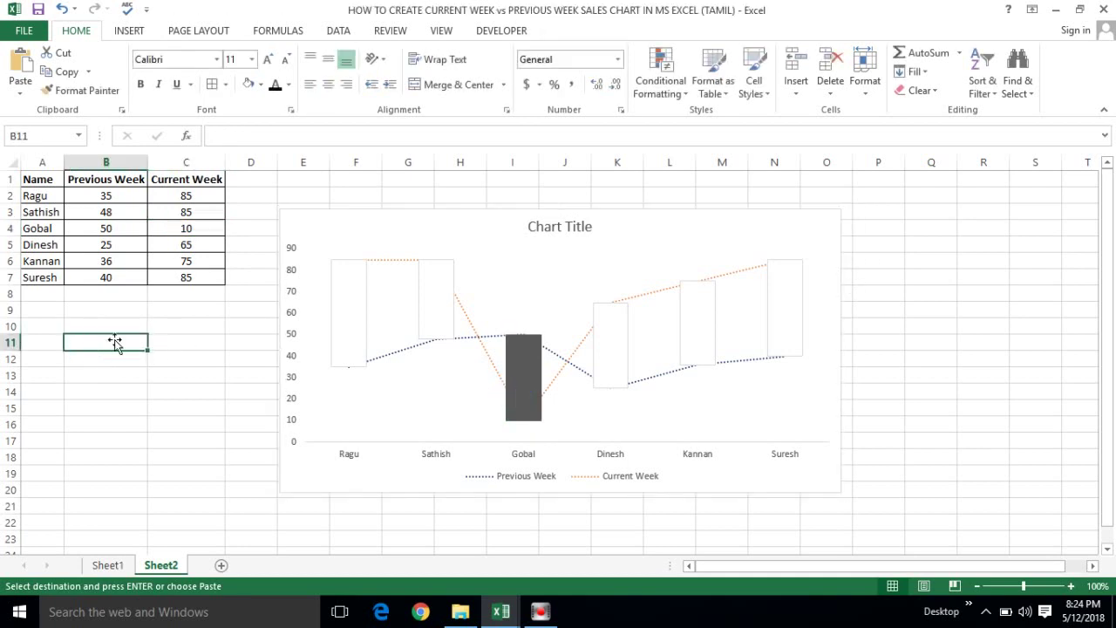
Step: Turn off worksheet gridlines on the View tab
{"action": "left_click", "coordinate": [177, 374]}
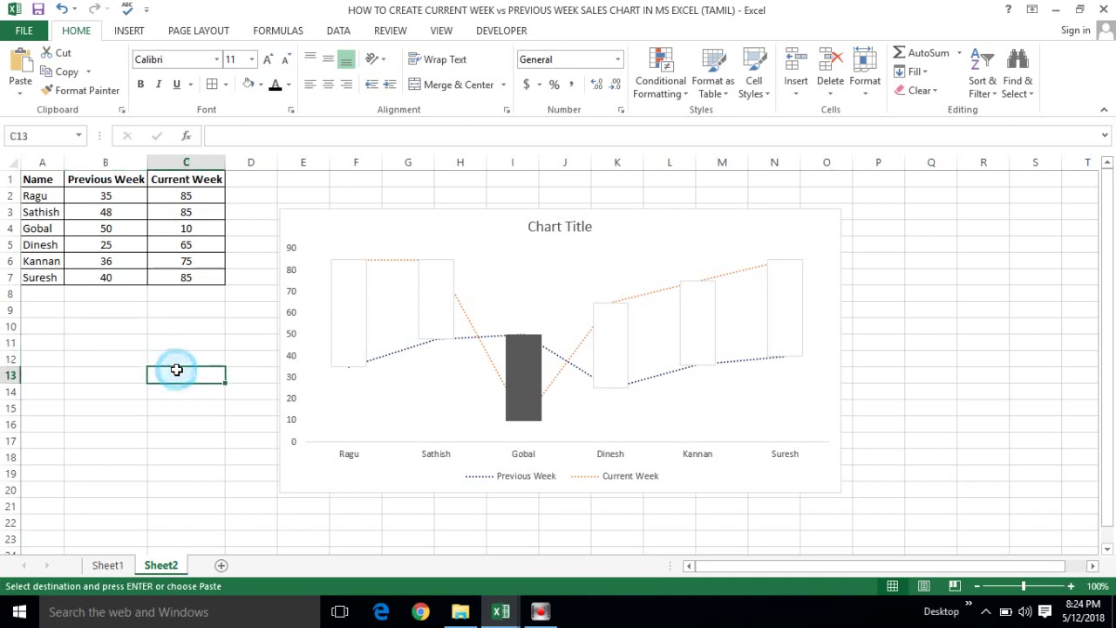
{"action": "left_click", "coordinate": [441, 30]}
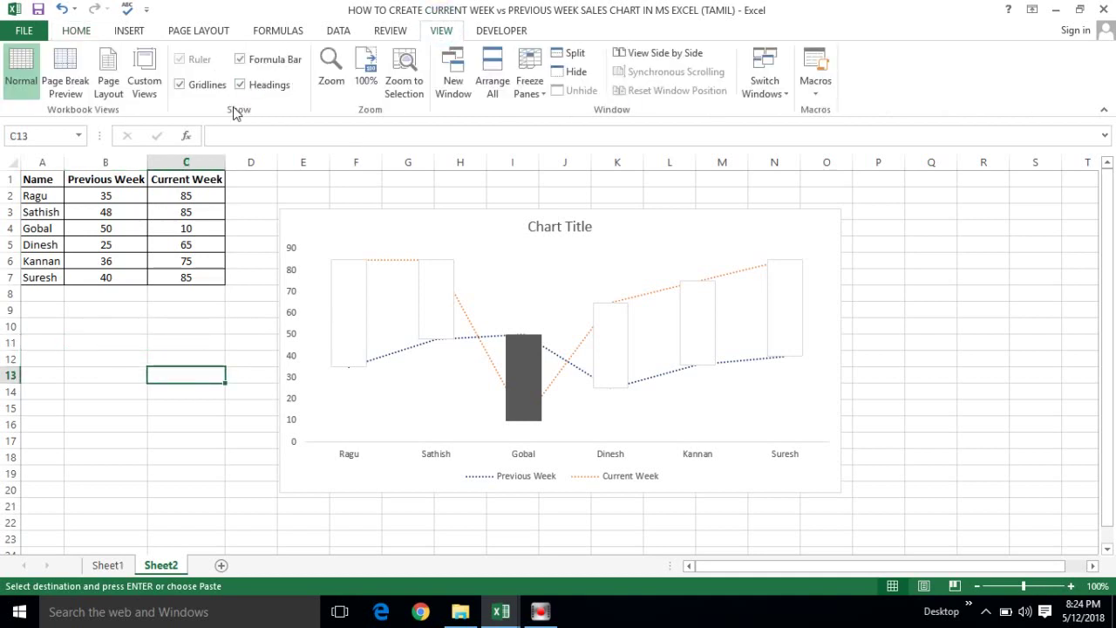
{"action": "left_click", "coordinate": [180, 85]}
{"action": "left_click", "coordinate": [102, 357]}
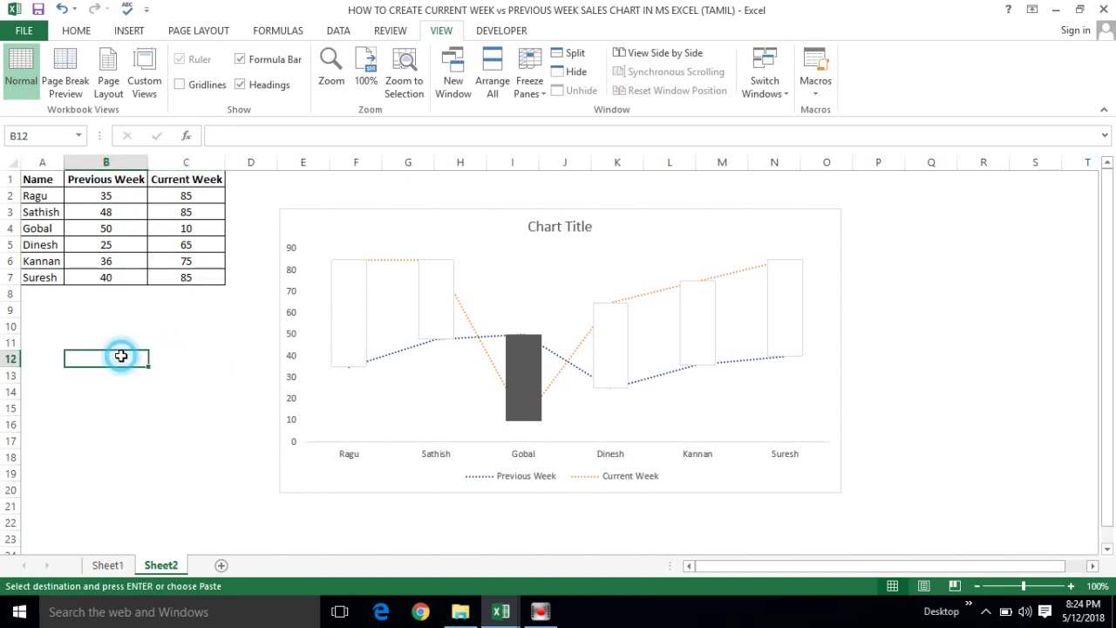
Step: Draw a Down Arrow block shape below the table and set it to No Outline
{"action": "left_click", "coordinate": [144, 32]}
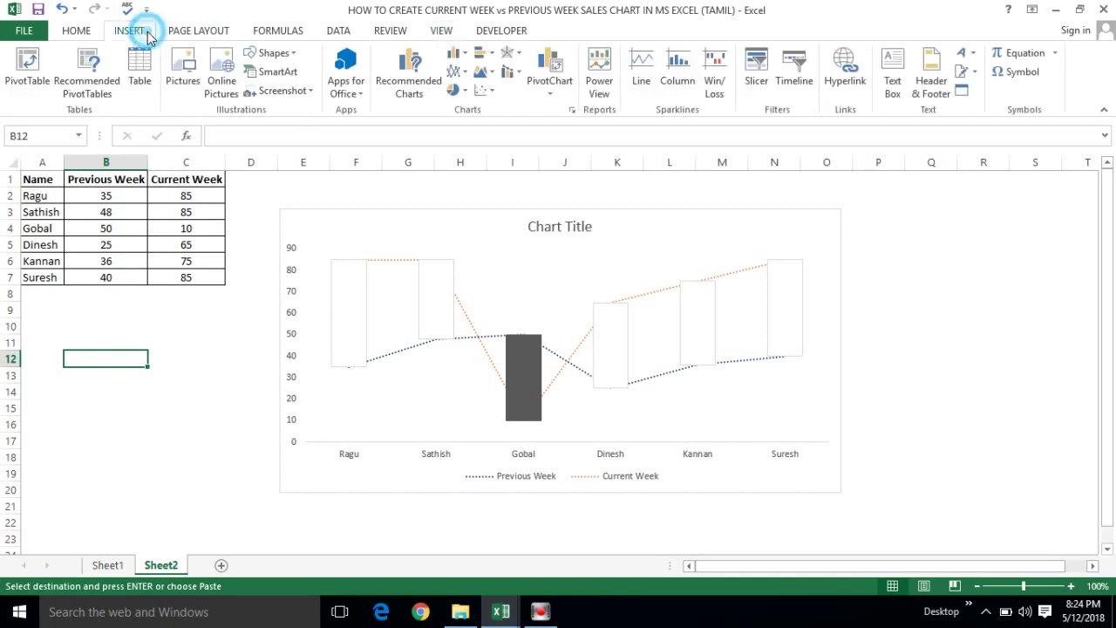
{"action": "left_click", "coordinate": [295, 56]}
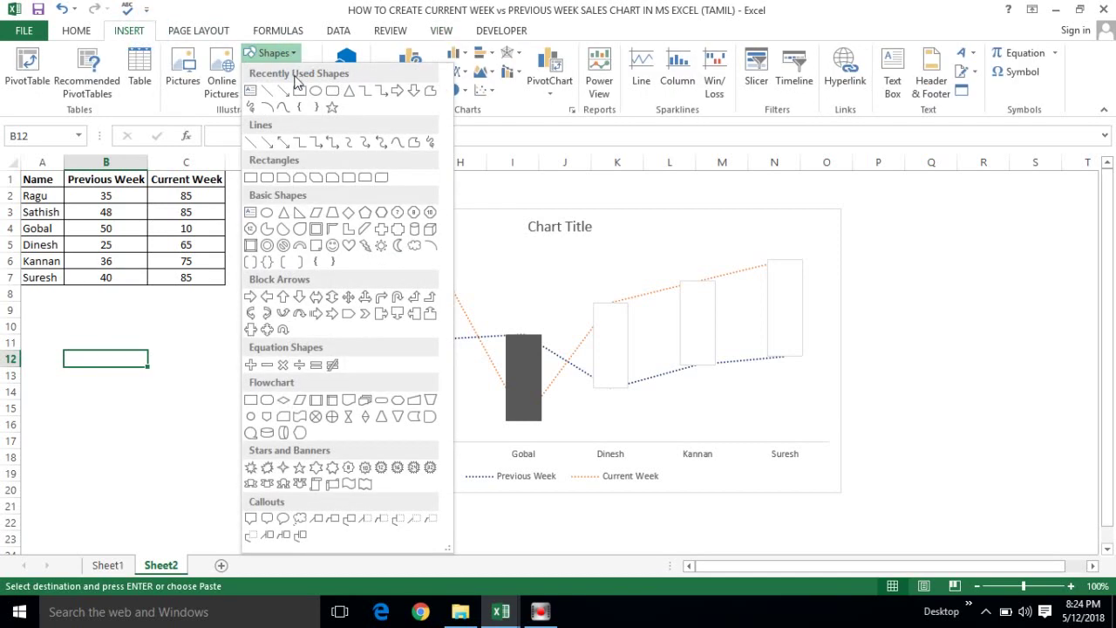
{"action": "left_click", "coordinate": [299, 296]}
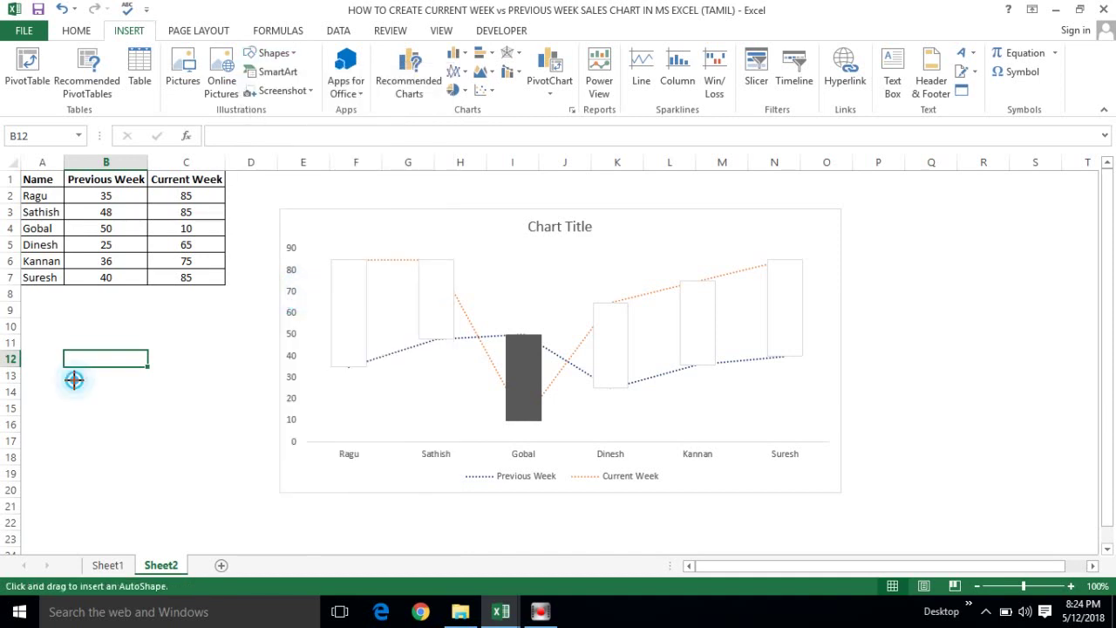
{"action": "mouse_move", "coordinate": [74, 380]}
{"action": "left_mouse_down"}
{"action": "mouse_move", "coordinate": [113, 438]}
{"action": "mouse_move", "coordinate": [119, 476]}
{"action": "left_mouse_up"}
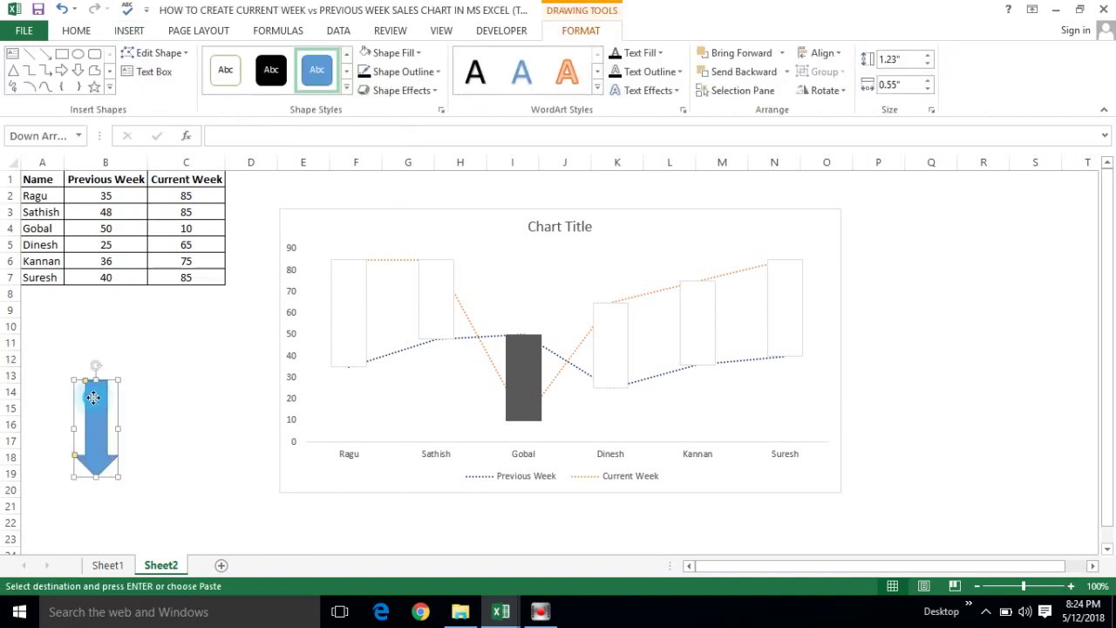
{"action": "left_click_drag", "start_coordinate": [93, 399], "coordinate": [110, 359]}
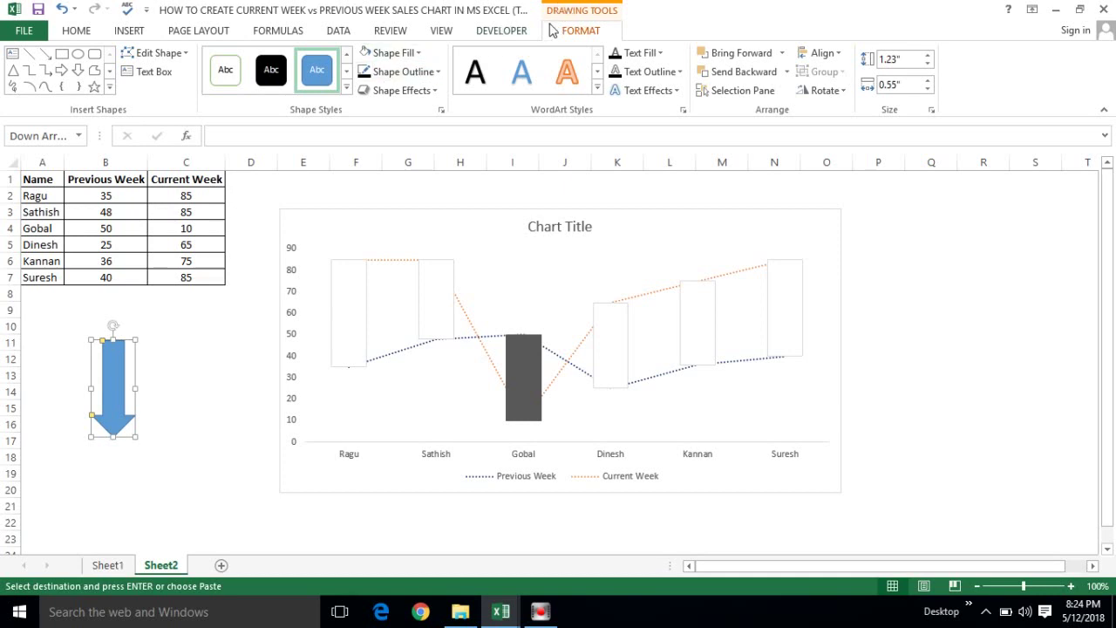
{"action": "left_click", "coordinate": [403, 71]}
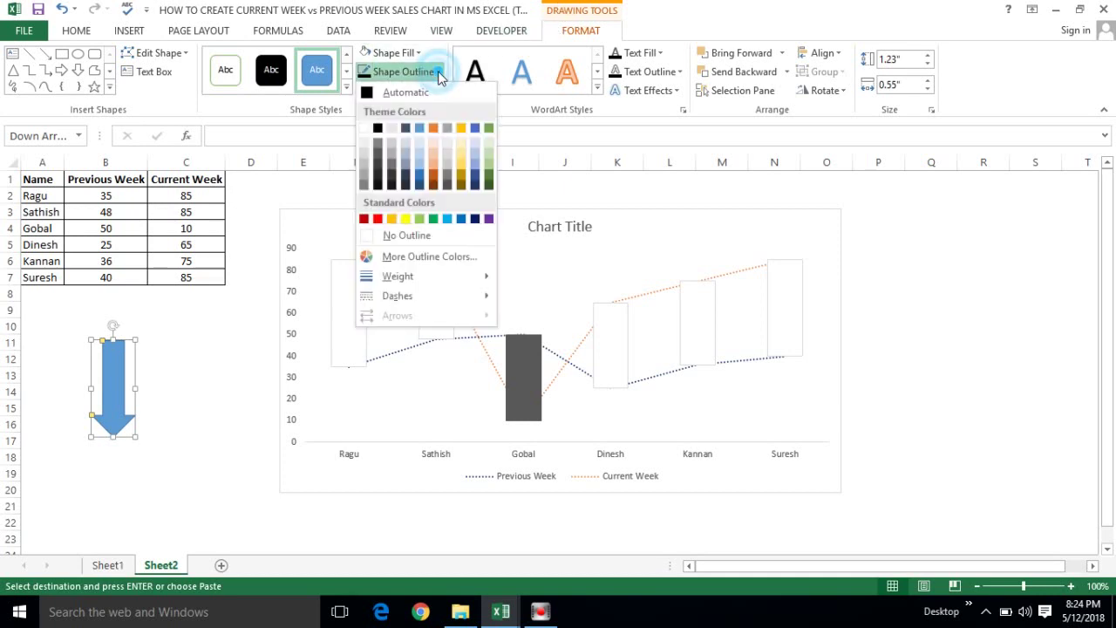
{"action": "left_click", "coordinate": [406, 235]}
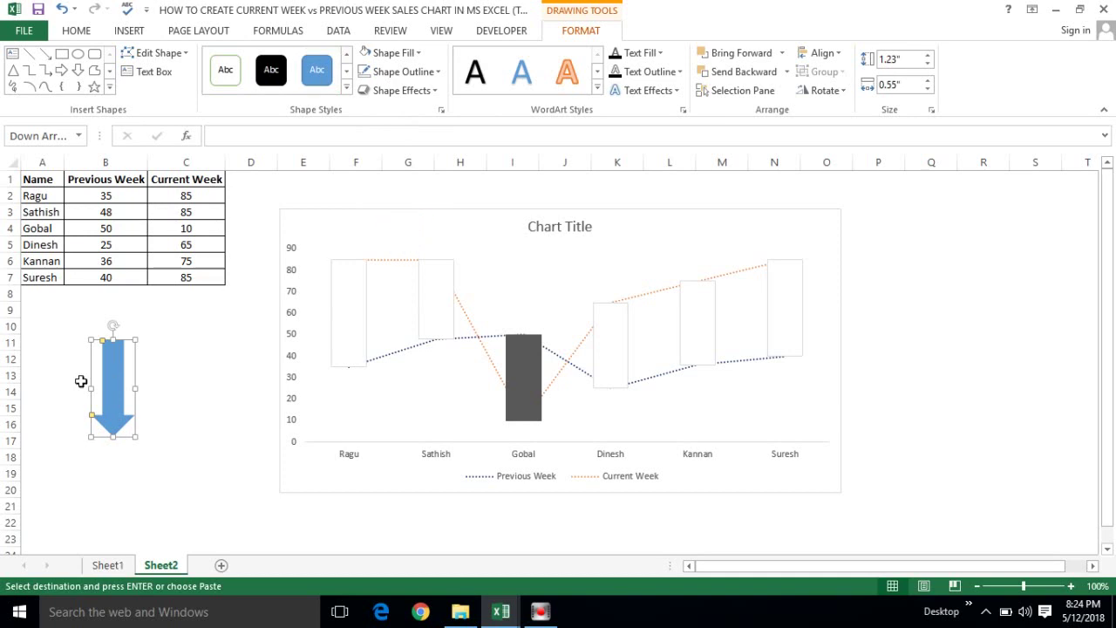
Step: Give the arrow a gradient fill with both gradient stops set to red
{"action": "right_click", "coordinate": [124, 366]}
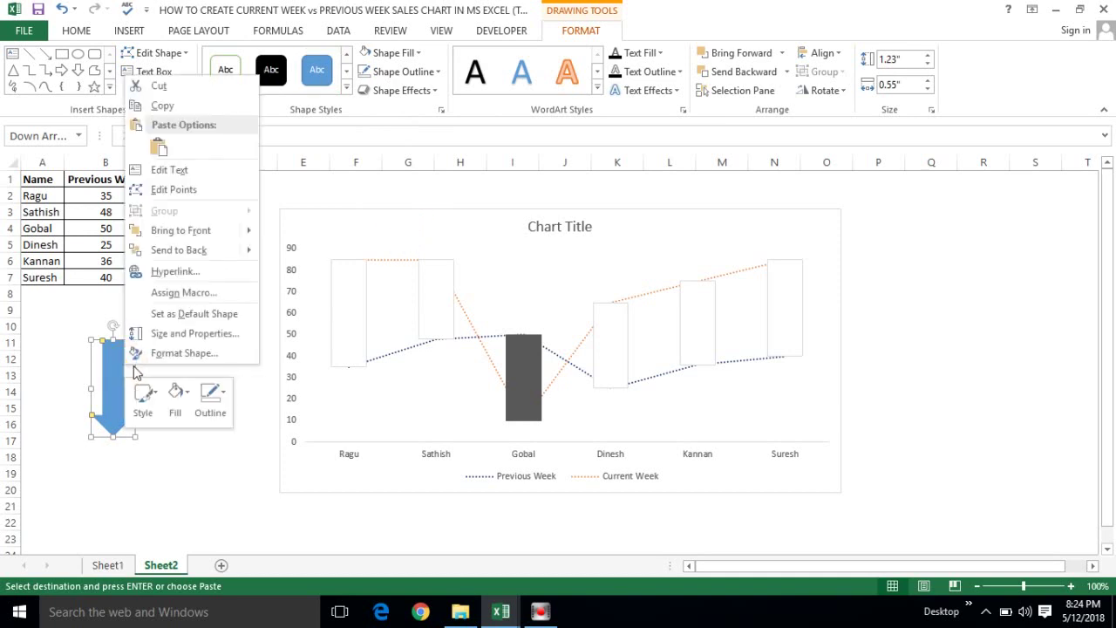
{"action": "left_click", "coordinate": [160, 359]}
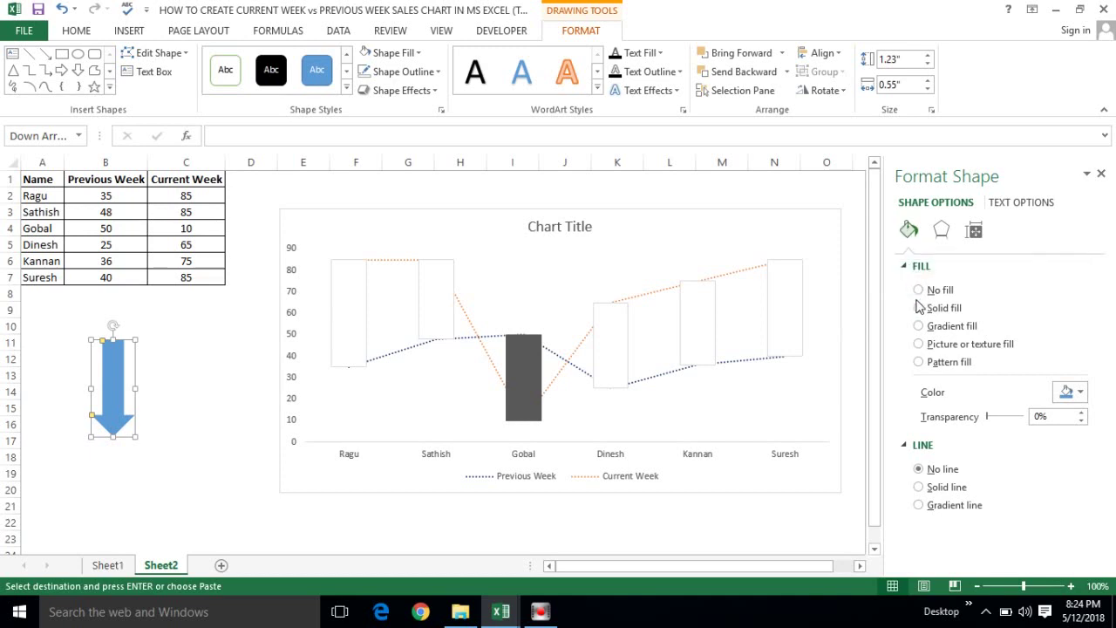
{"action": "left_click", "coordinate": [918, 326]}
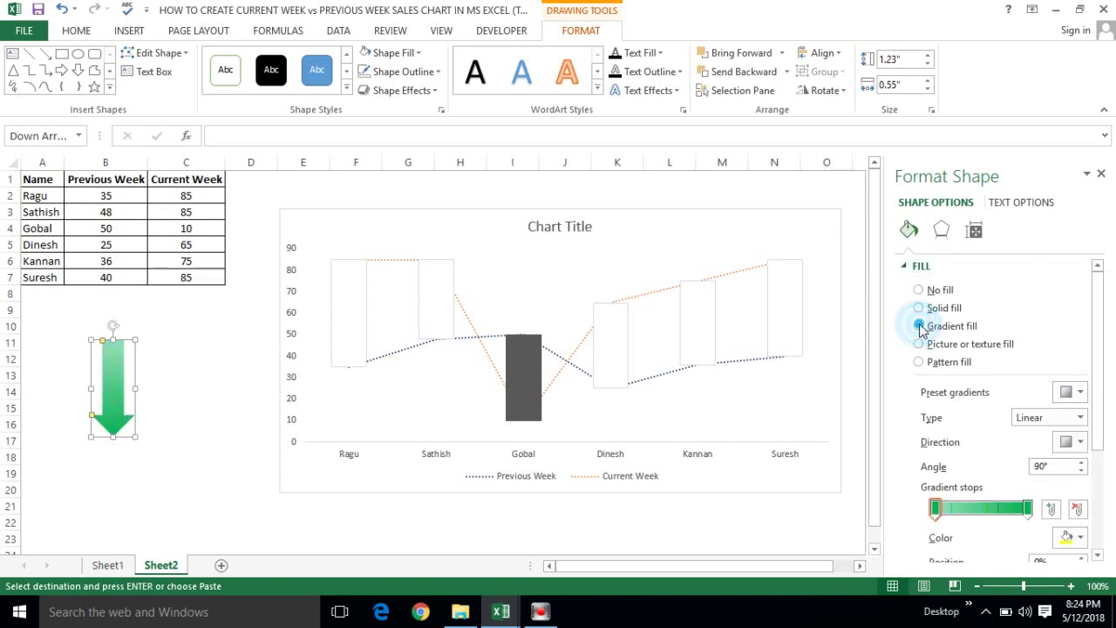
{"action": "scroll", "coordinate": [1095, 356], "scroll_direction": "down", "scroll_amount": 3}
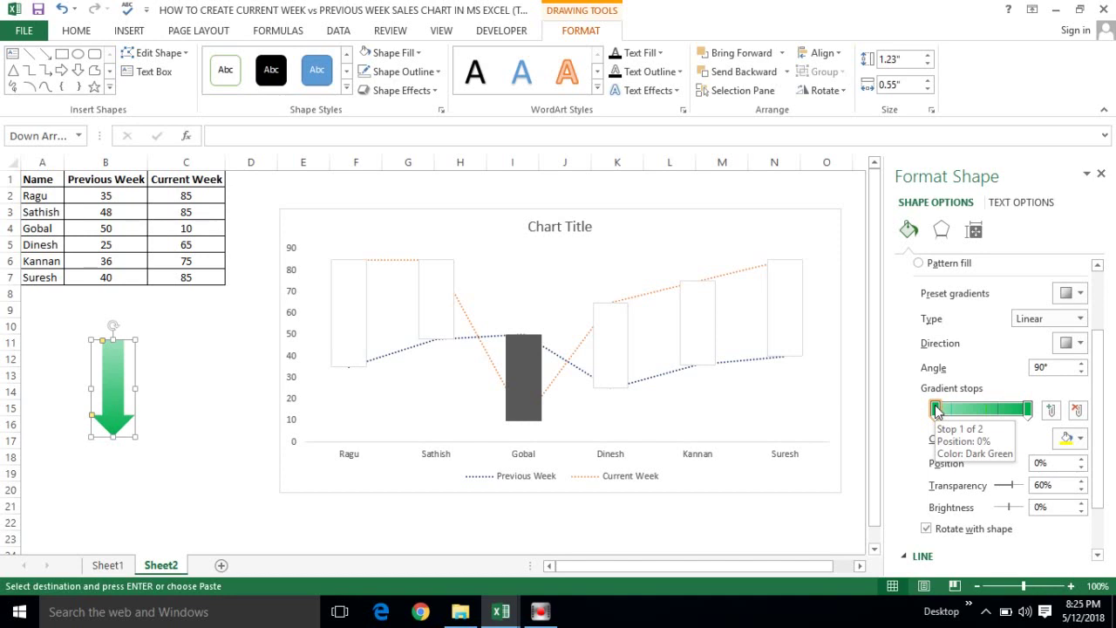
{"action": "left_click", "coordinate": [936, 410]}
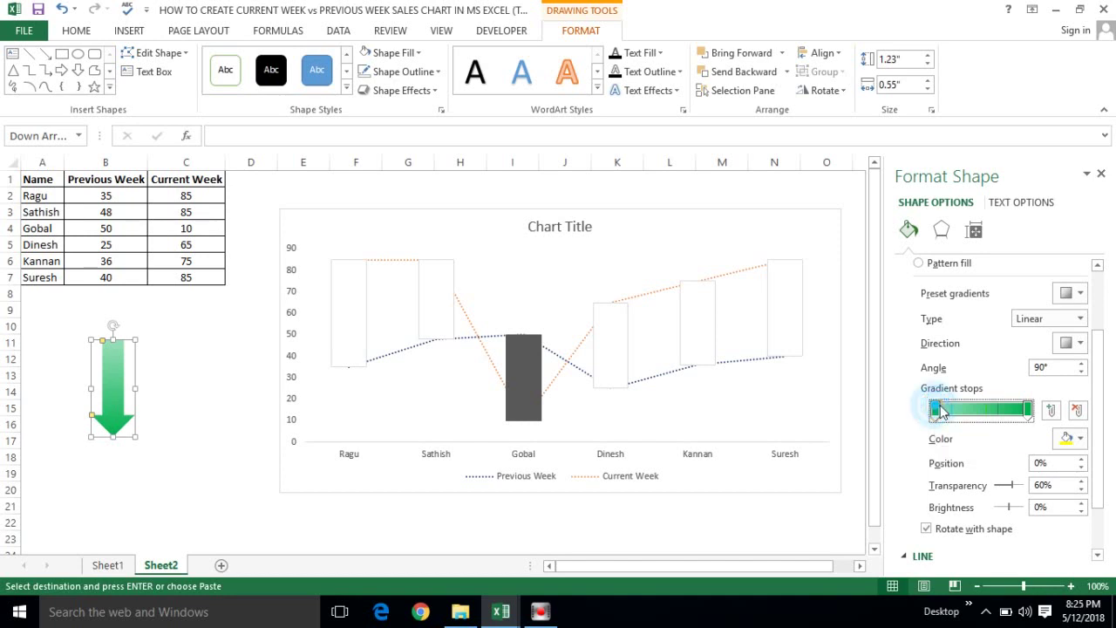
{"action": "left_click", "coordinate": [1080, 440]}
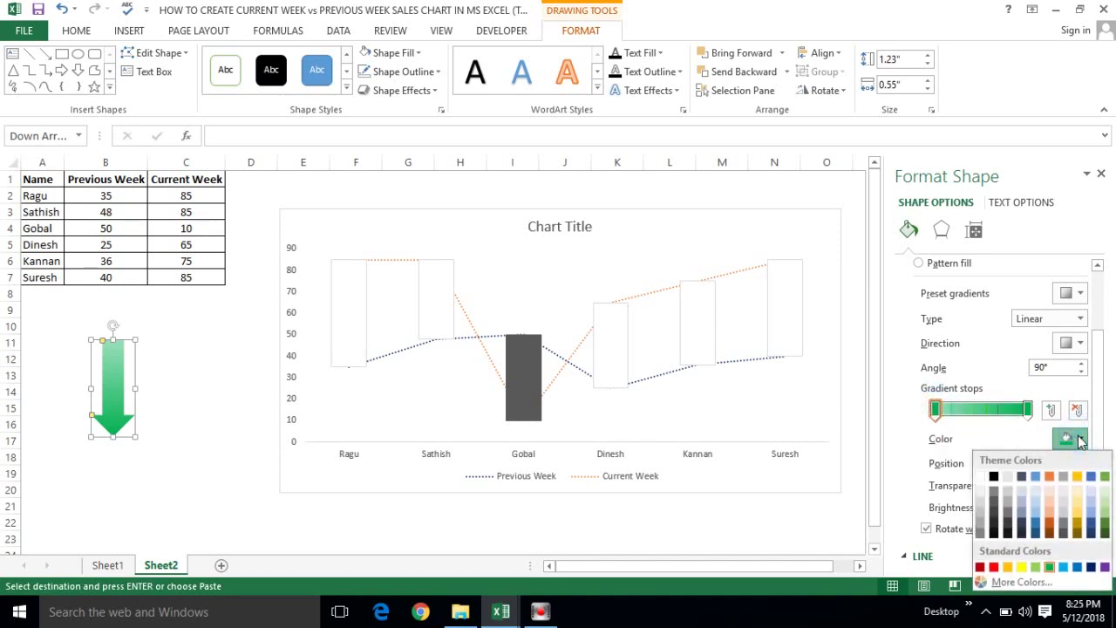
{"action": "left_click", "coordinate": [993, 569]}
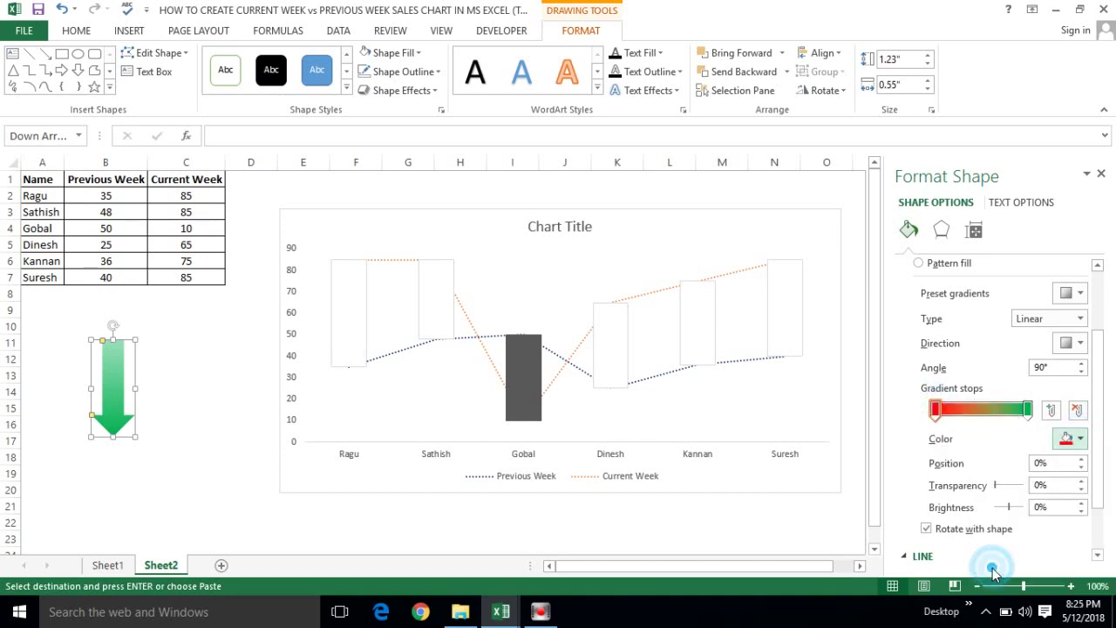
{"action": "left_click", "coordinate": [1027, 410]}
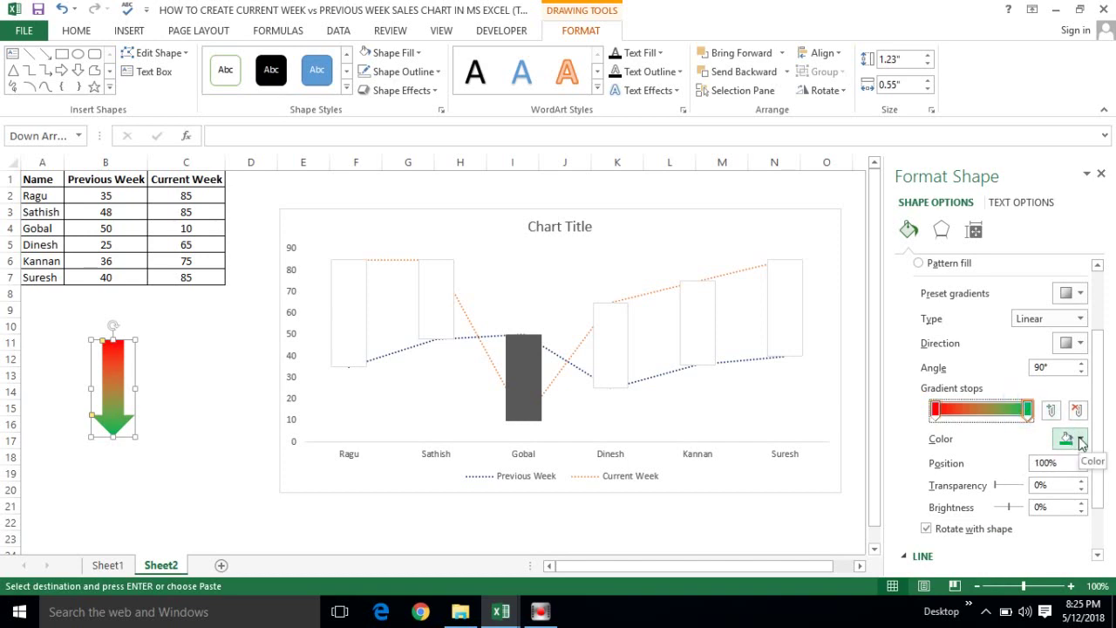
{"action": "left_click", "coordinate": [1079, 439]}
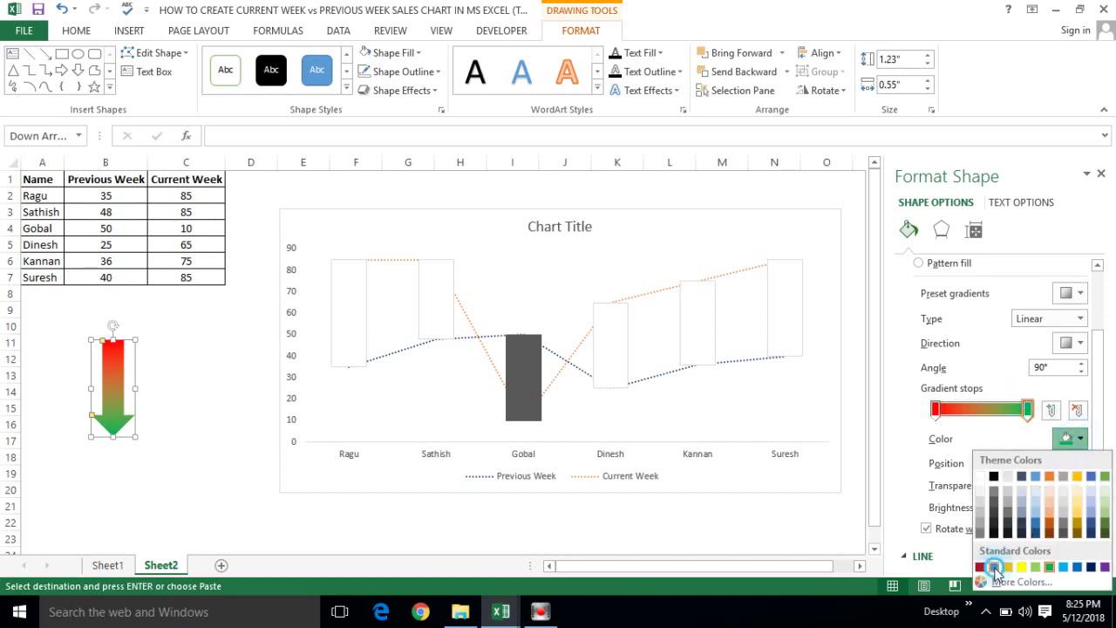
{"action": "left_click", "coordinate": [993, 568]}
Step: Set the first gradient stop's transparency to 60%
{"action": "left_click", "coordinate": [933, 407]}
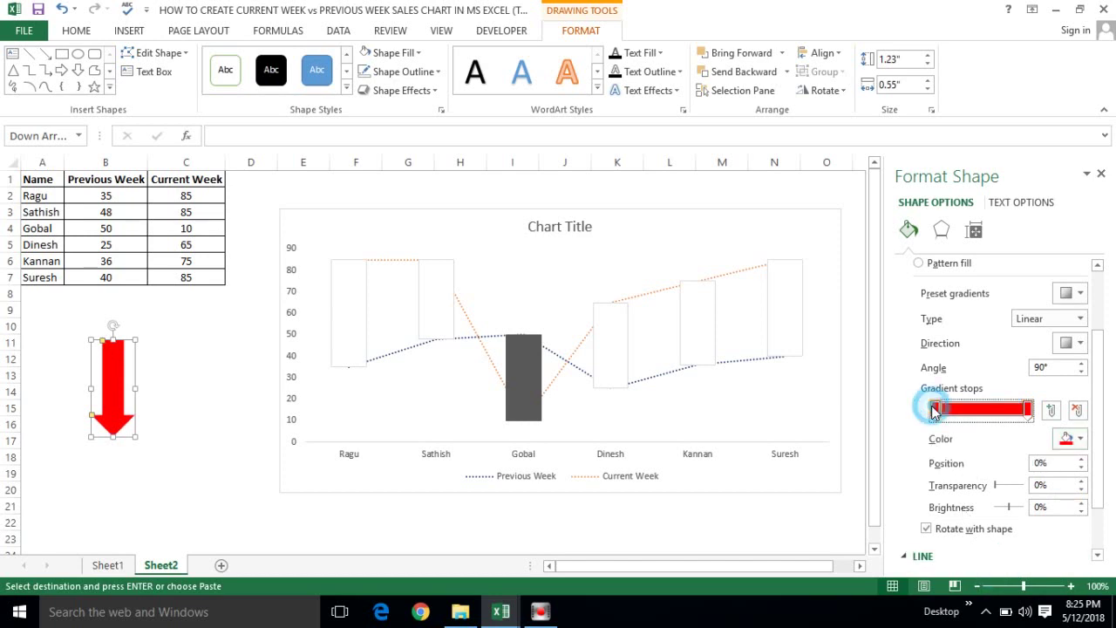
{"action": "double_click", "coordinate": [1059, 485]}
{"action": "key", "text": "BackSpace"}
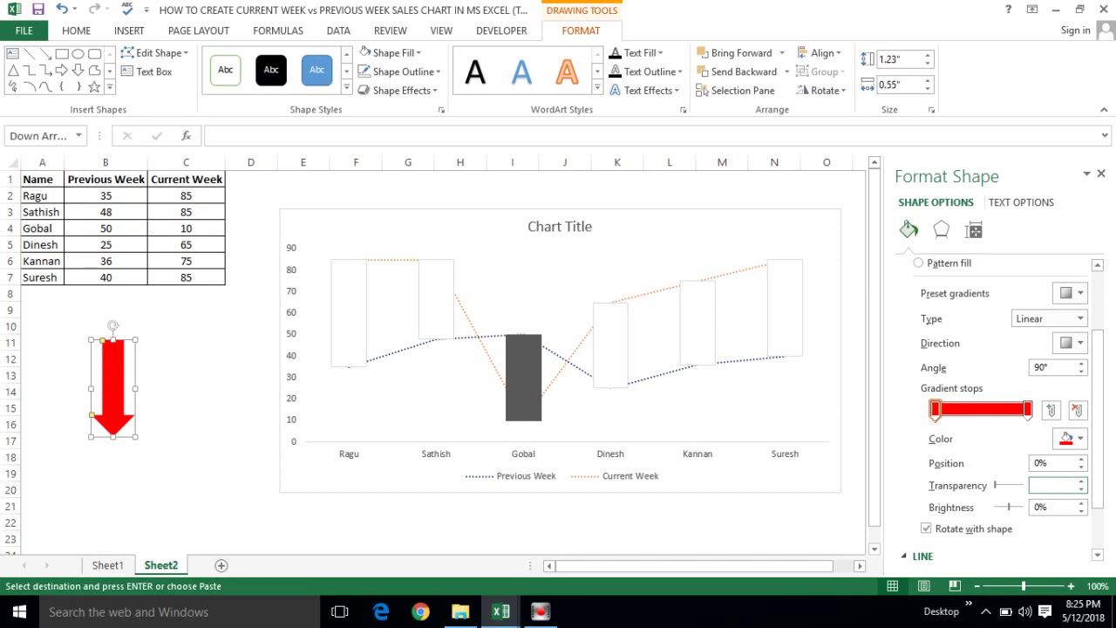
{"action": "left_click", "coordinate": [795, 538]}
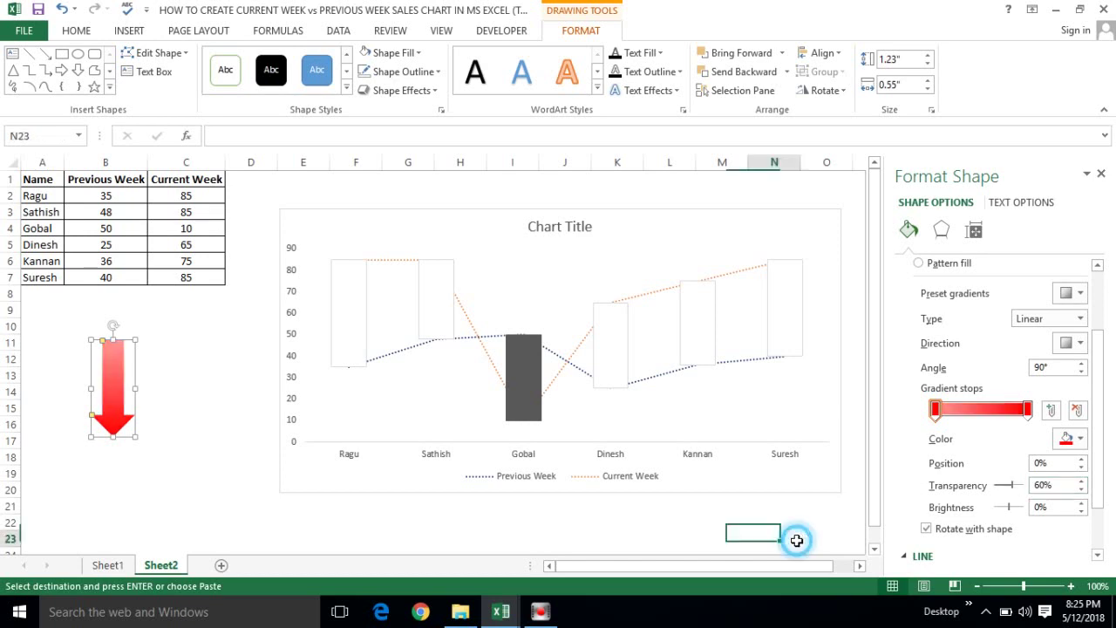
Step: Fill the chart's down bars with the red arrow picture from the clipboard
{"action": "left_click", "coordinate": [112, 351]}
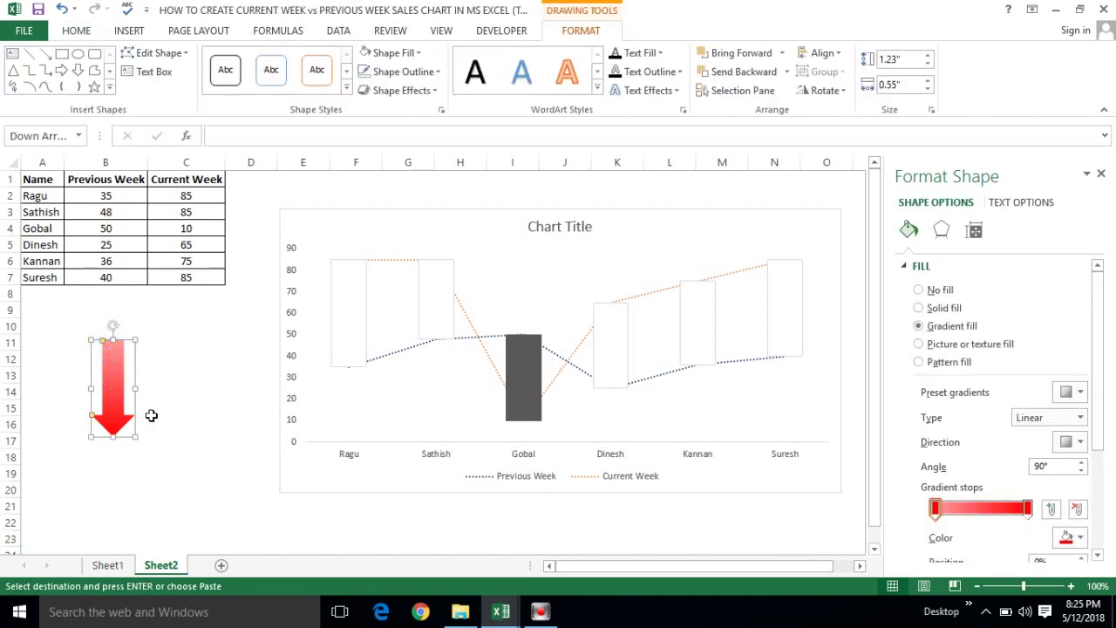
{"action": "left_click", "coordinate": [151, 415]}
{"action": "left_click", "coordinate": [104, 364]}
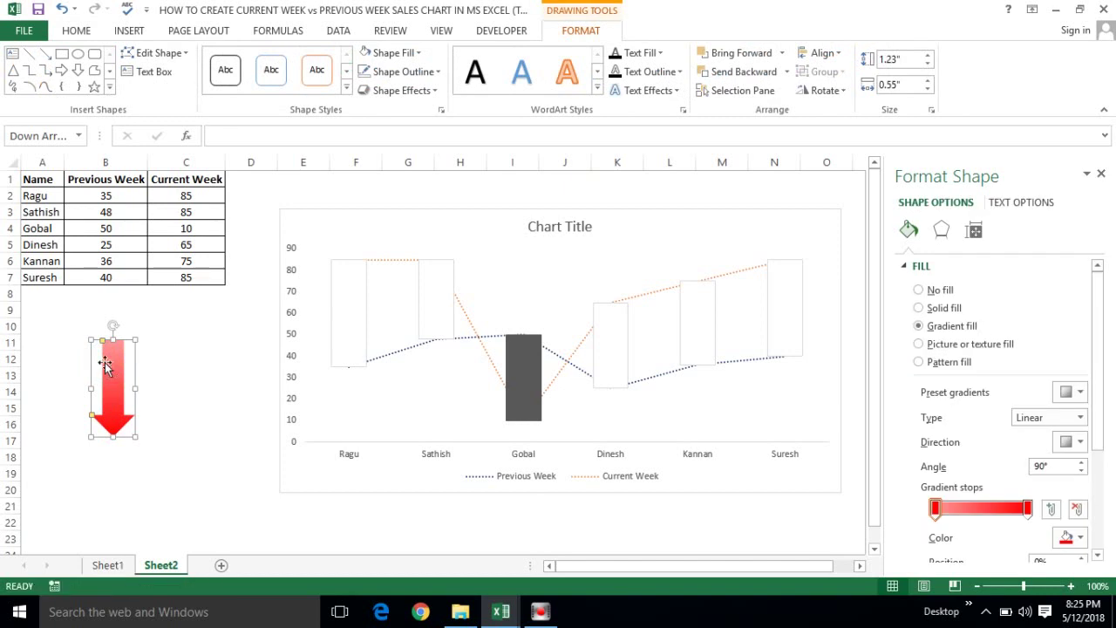
{"action": "left_click", "coordinate": [522, 381]}
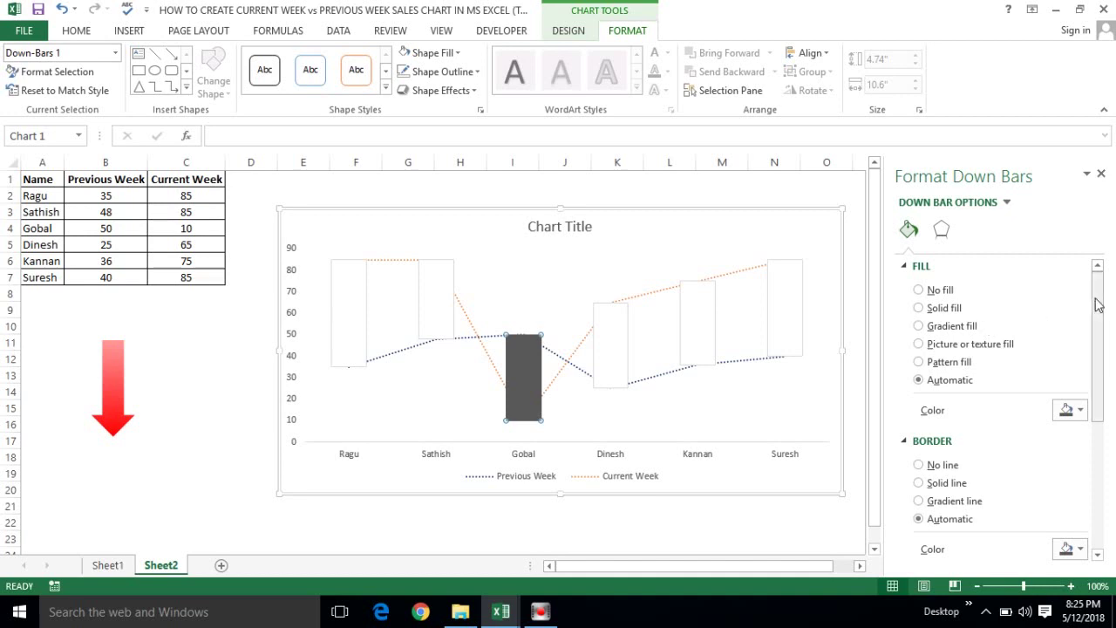
{"action": "left_click", "coordinate": [921, 347]}
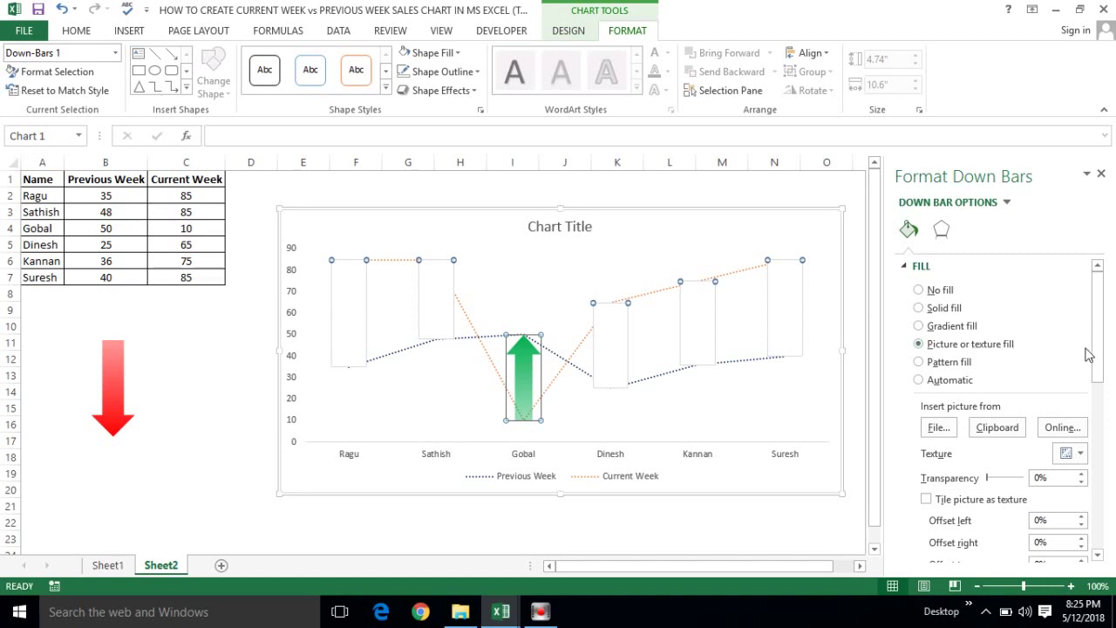
{"action": "left_click", "coordinate": [997, 432]}
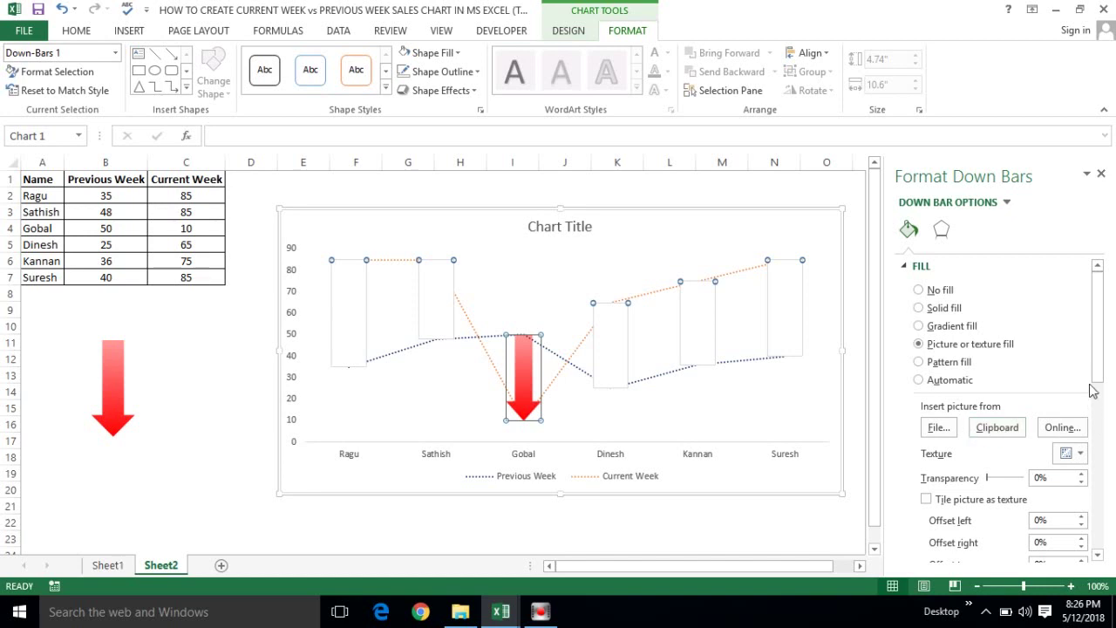
Step: Set the down bar's outline to No Outline
{"action": "left_click_drag", "start_coordinate": [1100, 365], "coordinate": [1100, 373]}
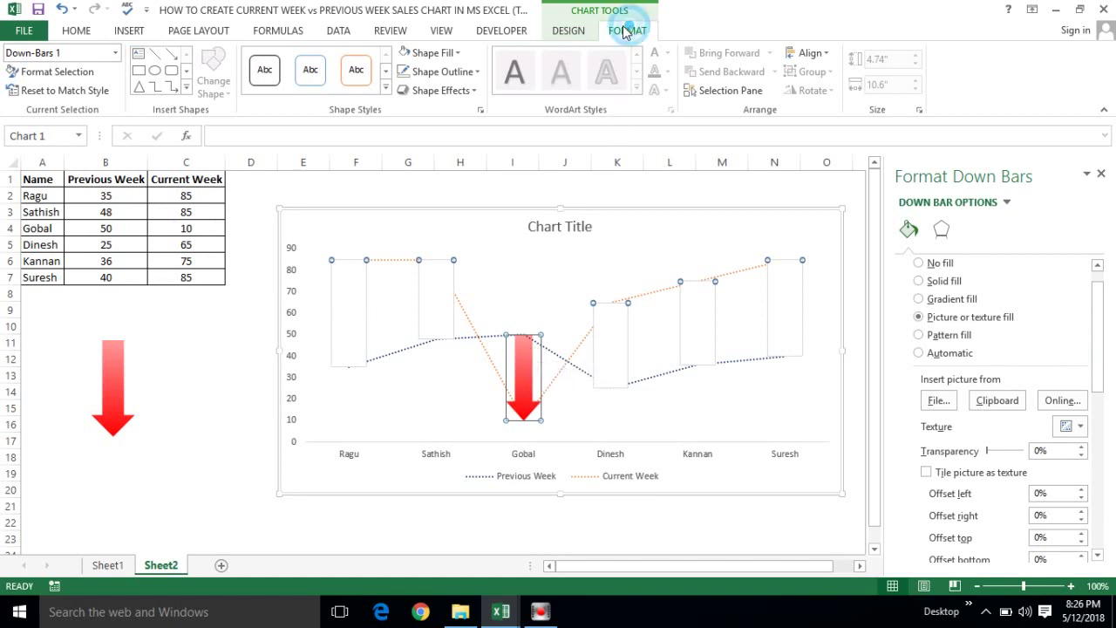
{"action": "left_click", "coordinate": [477, 73]}
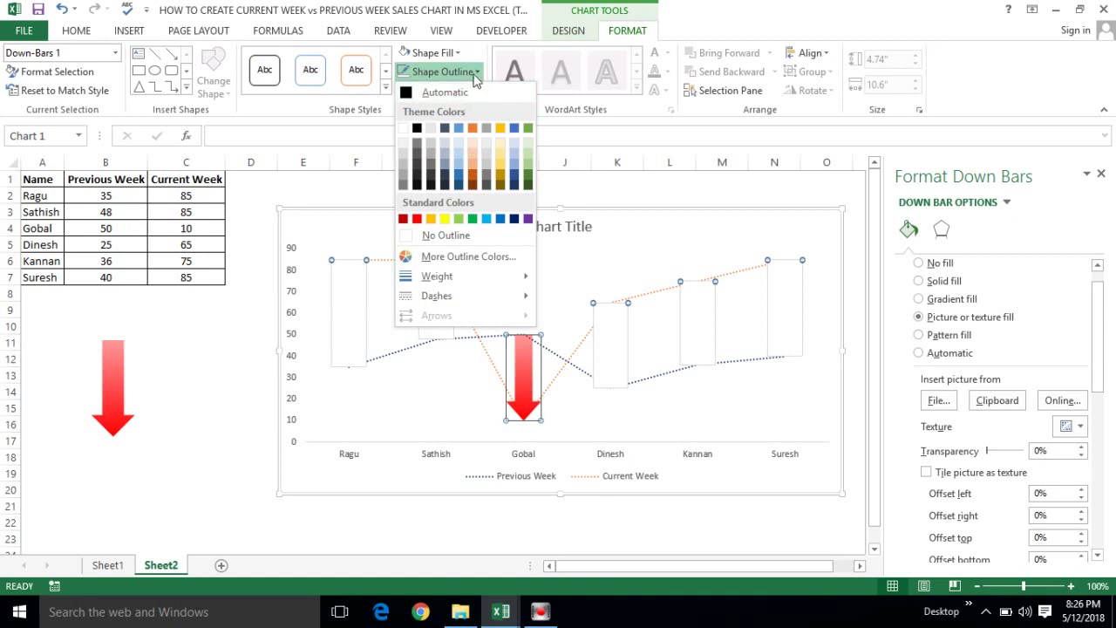
{"action": "left_click", "coordinate": [442, 234]}
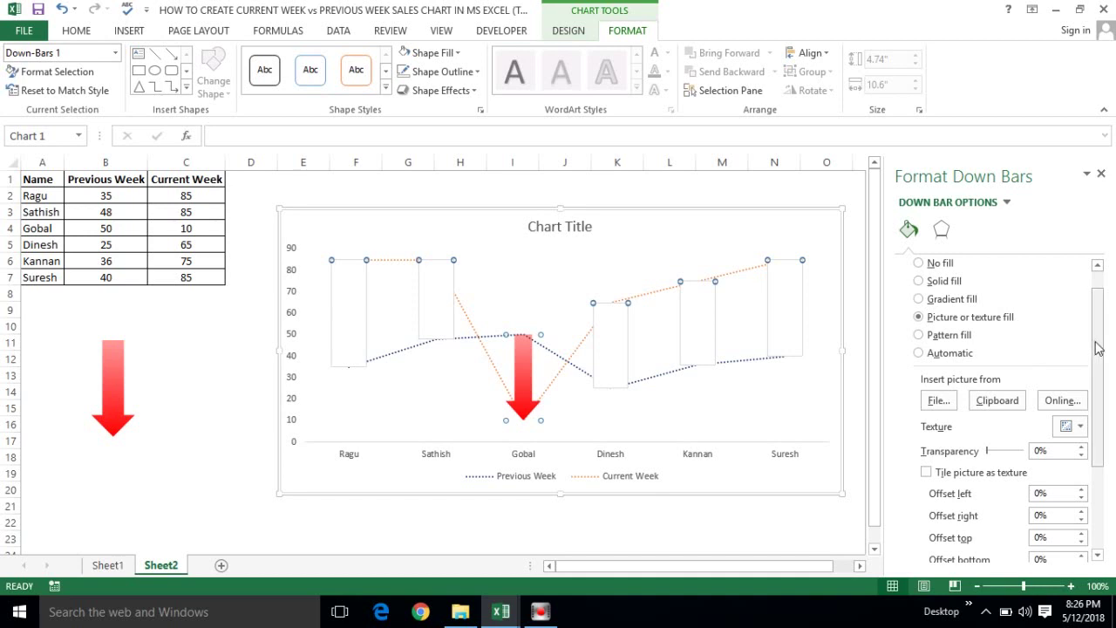
{"action": "left_click_drag", "start_coordinate": [1098, 347], "coordinate": [1100, 444]}
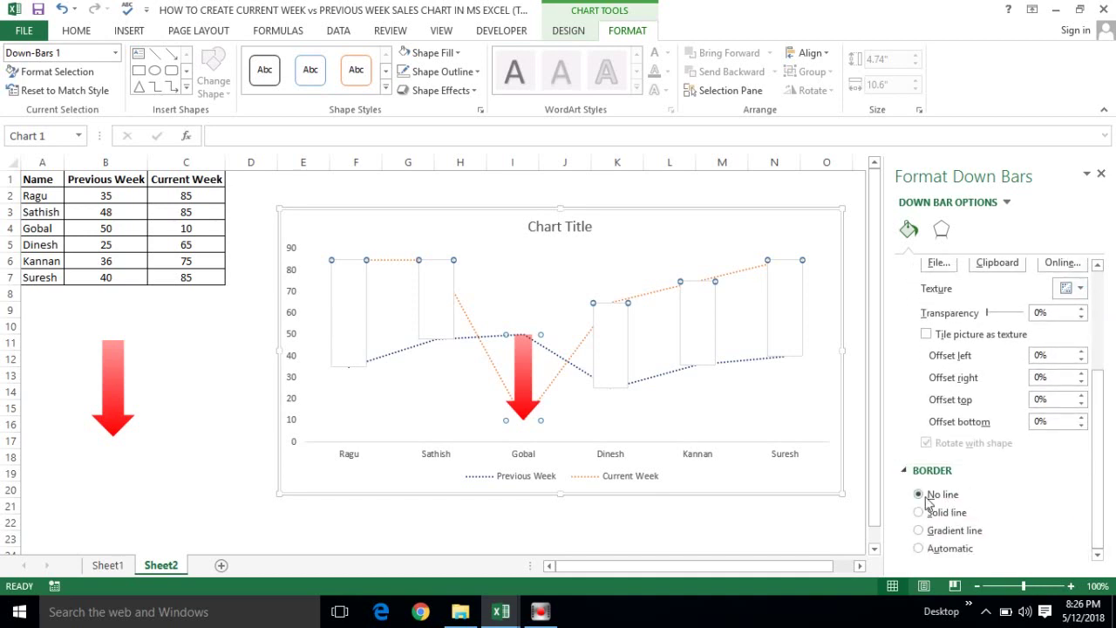
{"action": "left_click", "coordinate": [691, 523]}
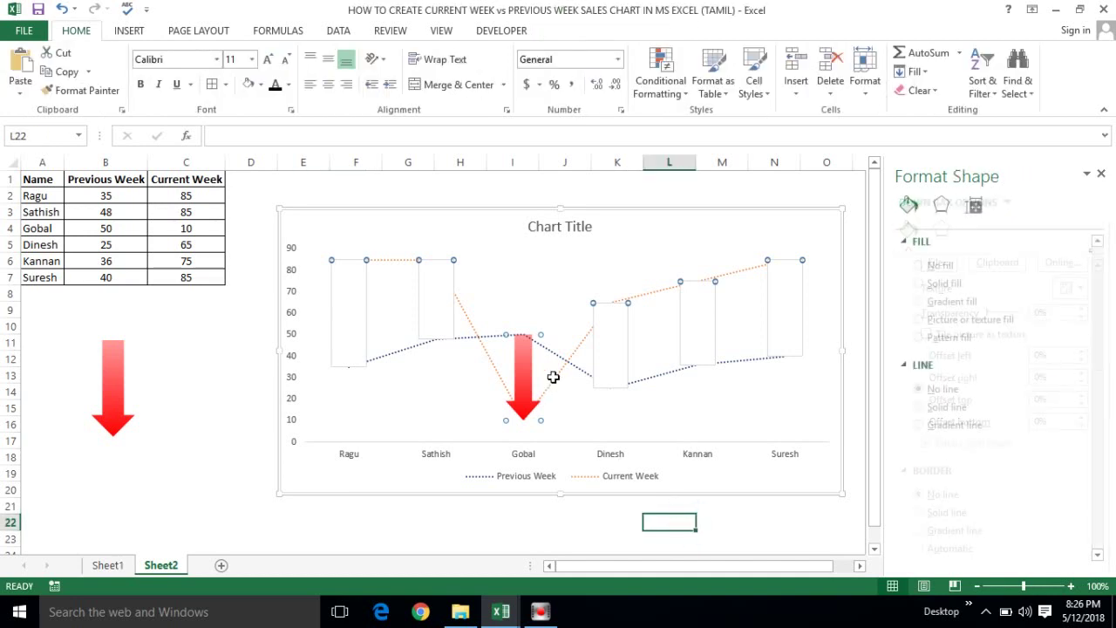
Step: Apply Rotate Left 90° twice to the sheet's red arrow so it points up
{"action": "left_click", "coordinate": [105, 405]}
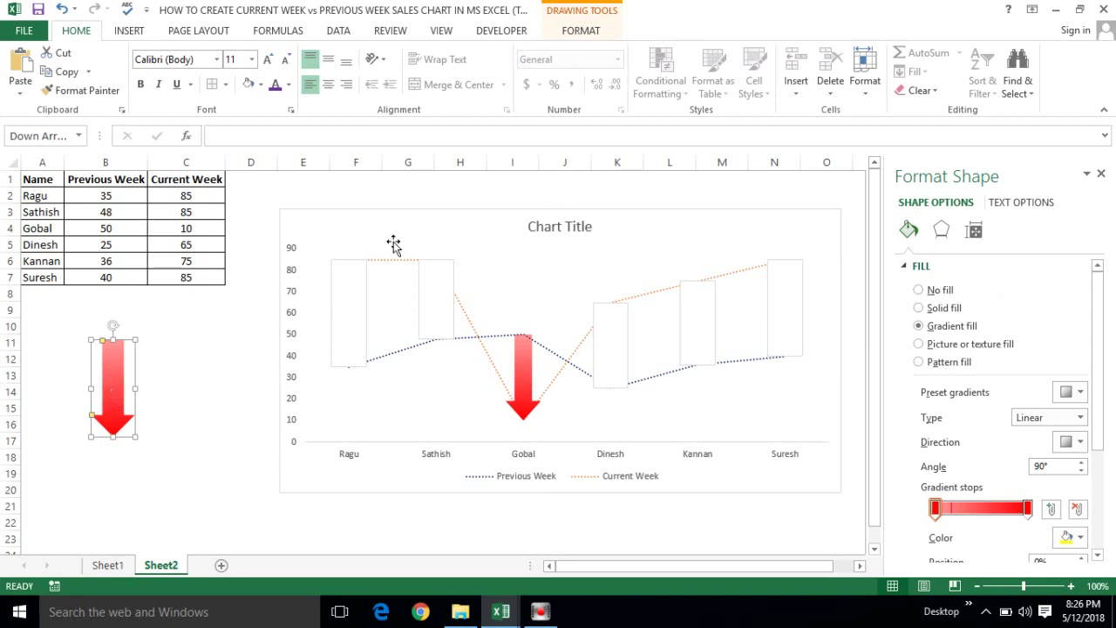
{"action": "left_click", "coordinate": [581, 29]}
{"action": "left_click", "coordinate": [846, 92]}
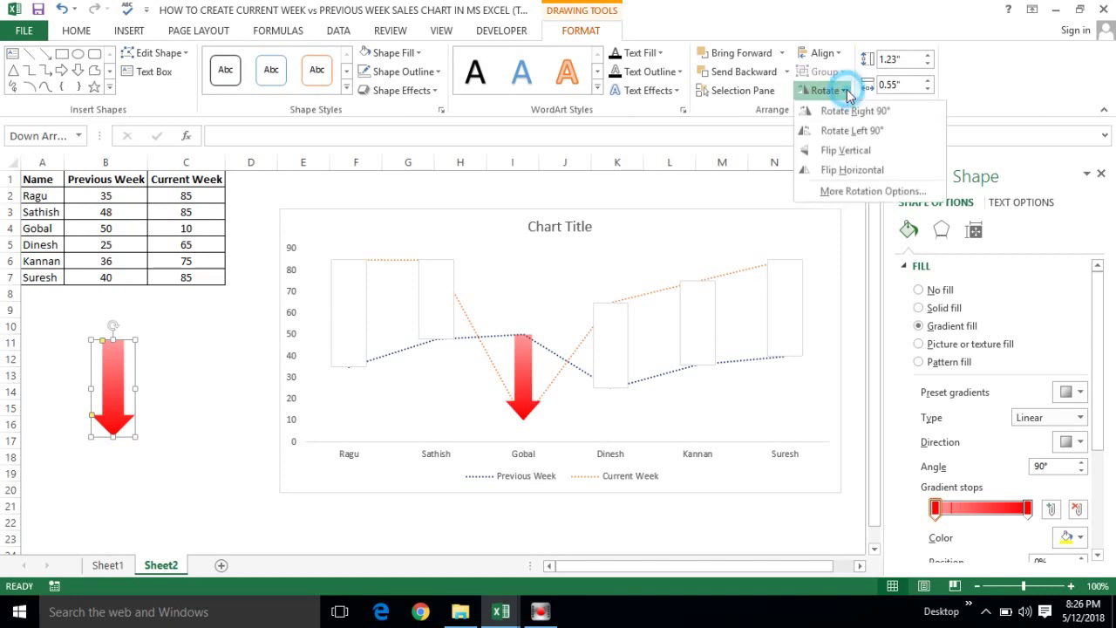
{"action": "left_click", "coordinate": [858, 130]}
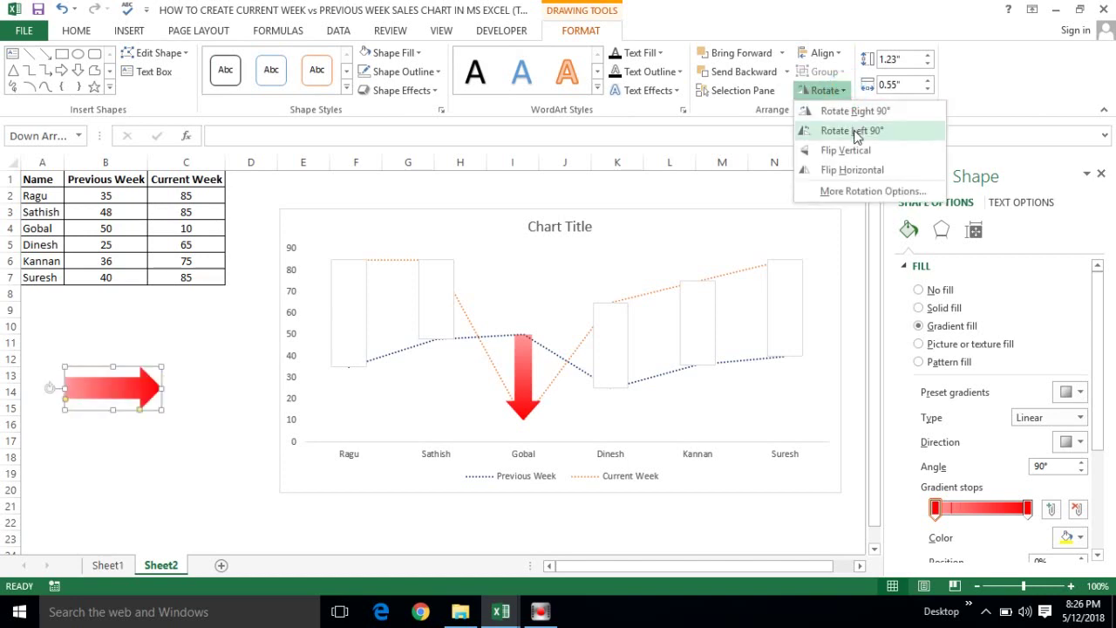
{"action": "left_click", "coordinate": [824, 89]}
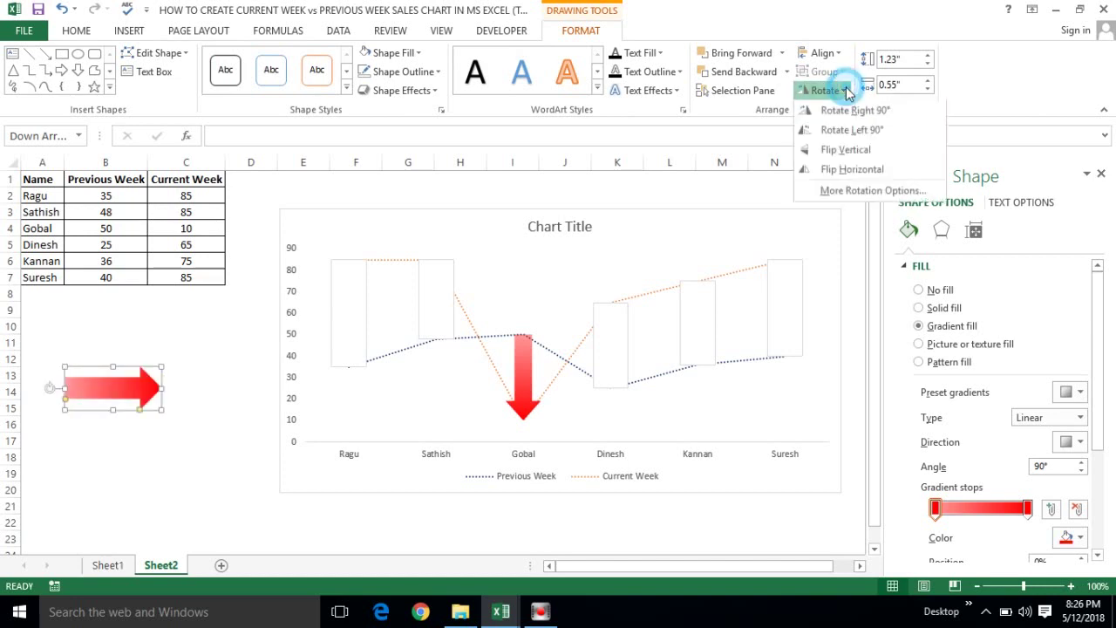
{"action": "left_click", "coordinate": [857, 131]}
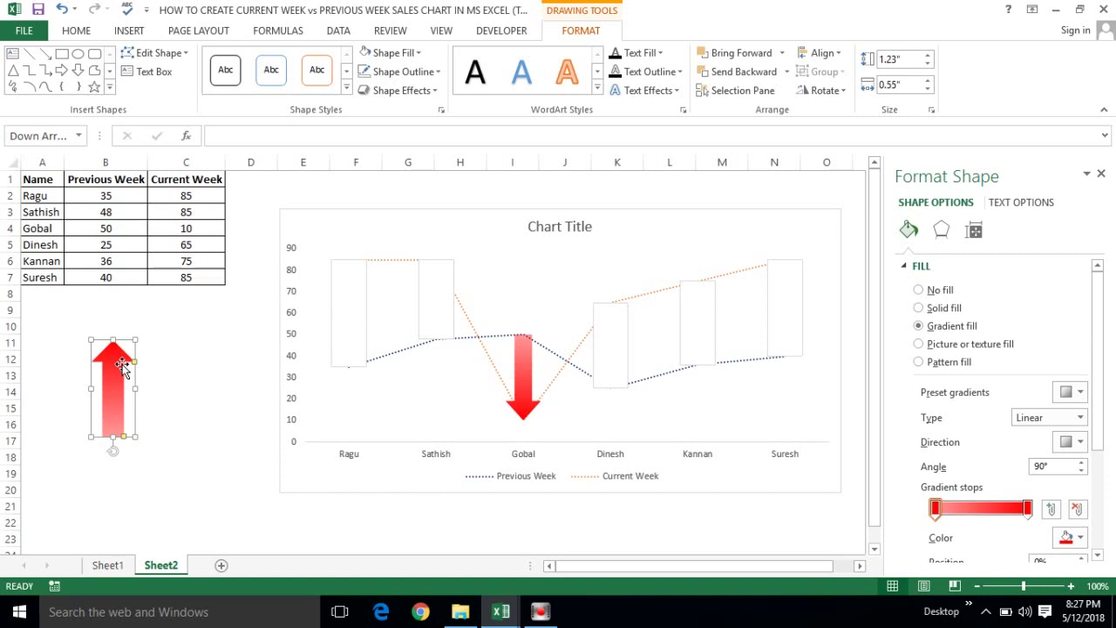
Step: Give the upward arrow a solid green fill
{"action": "left_click", "coordinate": [918, 308]}
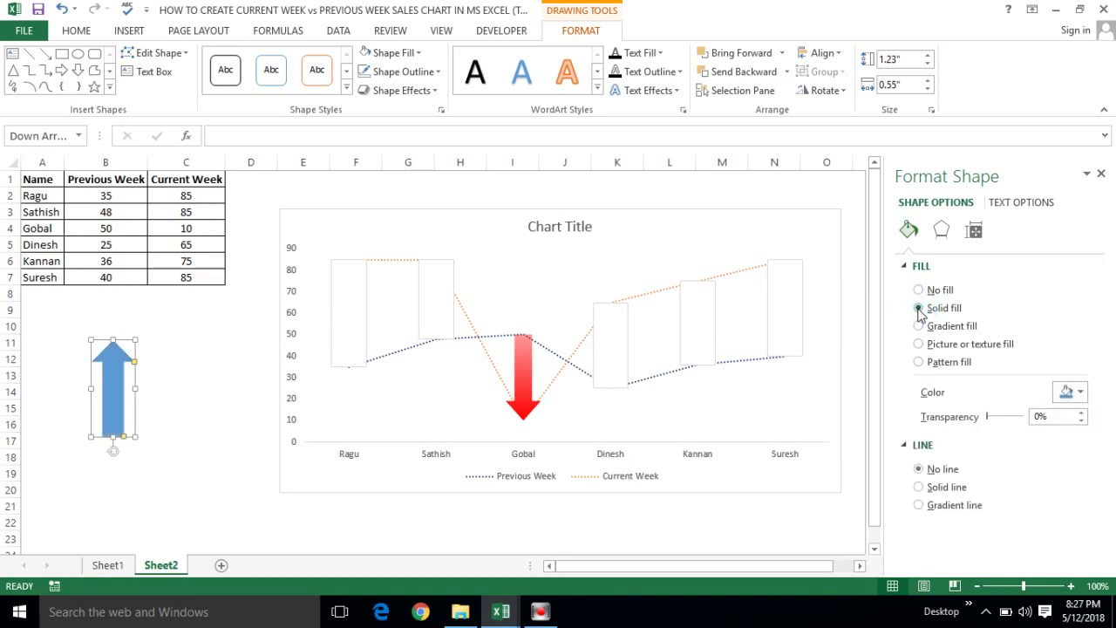
{"action": "left_click", "coordinate": [1067, 391]}
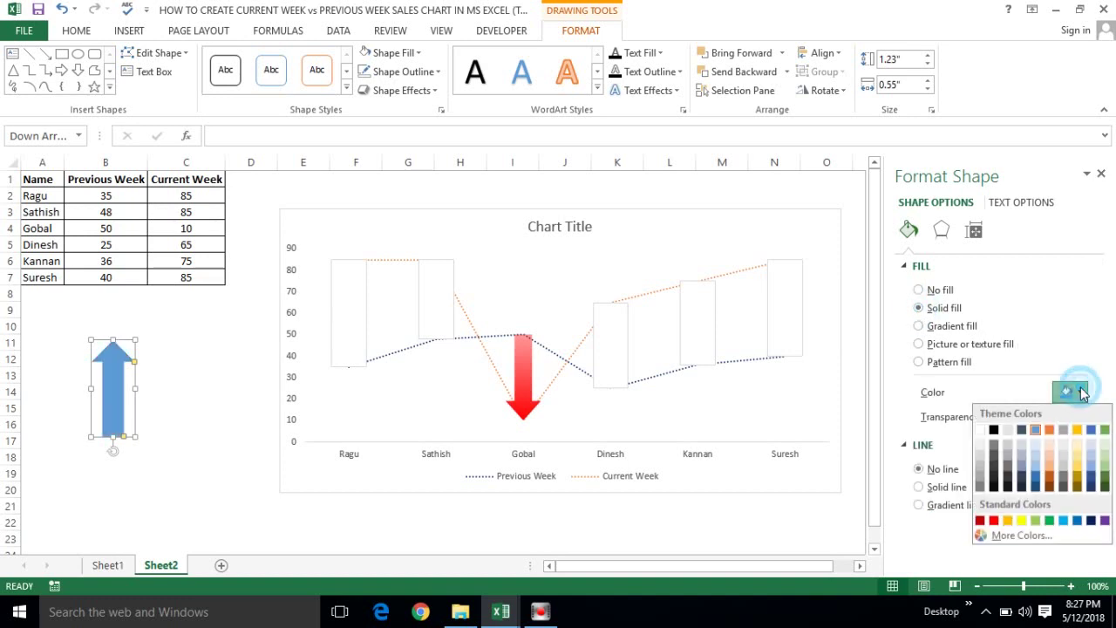
{"action": "left_click", "coordinate": [1049, 520]}
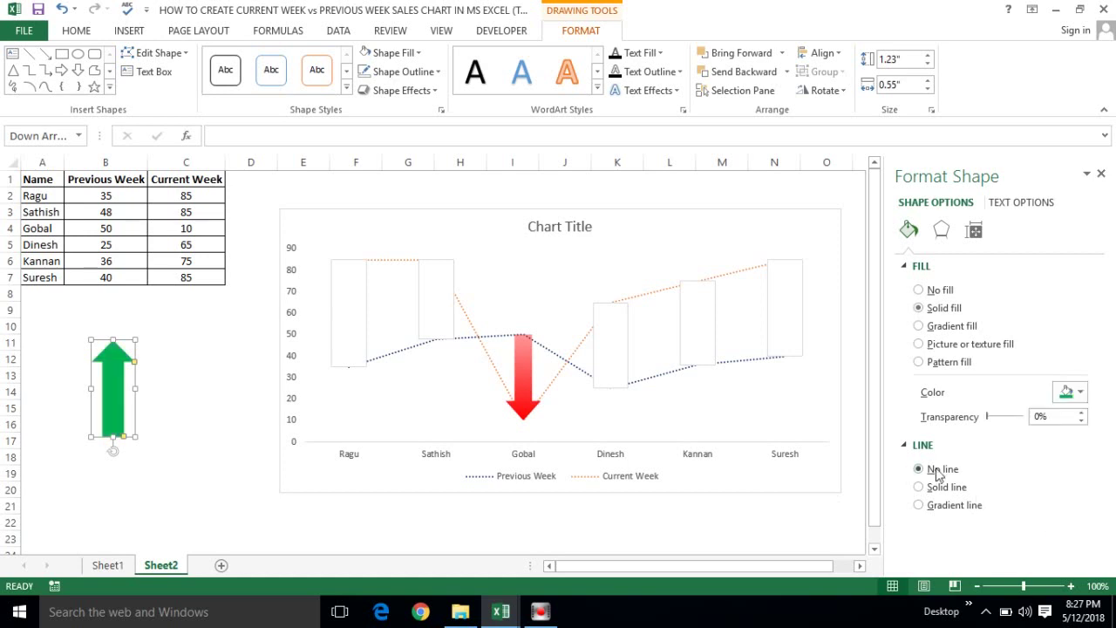
Step: Switch the arrow to a gradient fill with both gradient stops set to green
{"action": "left_click", "coordinate": [920, 326]}
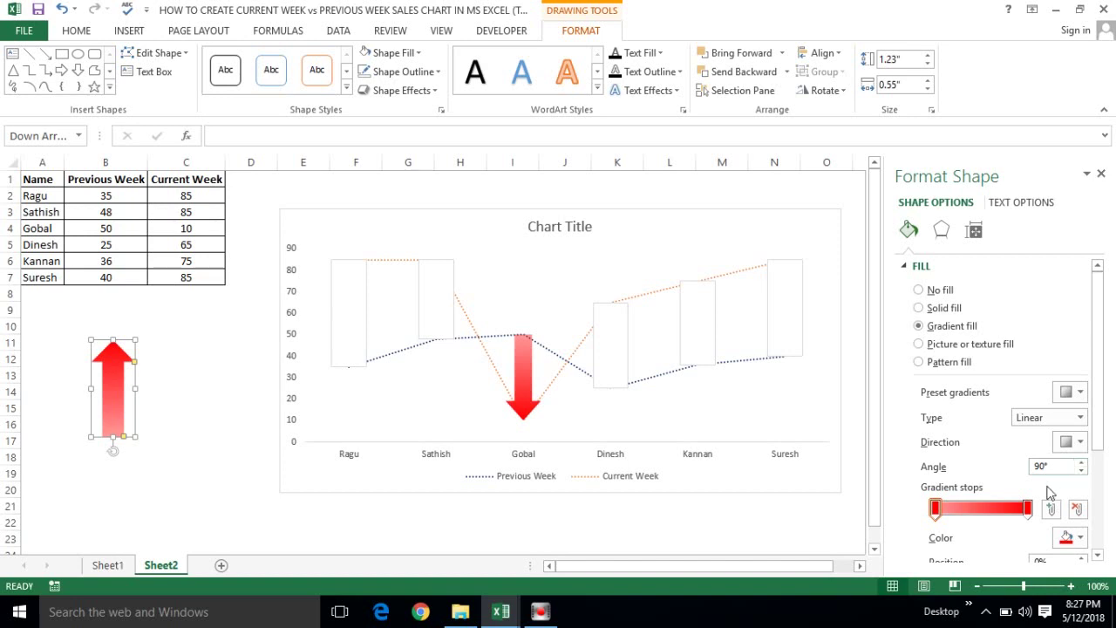
{"action": "left_click", "coordinate": [1079, 540]}
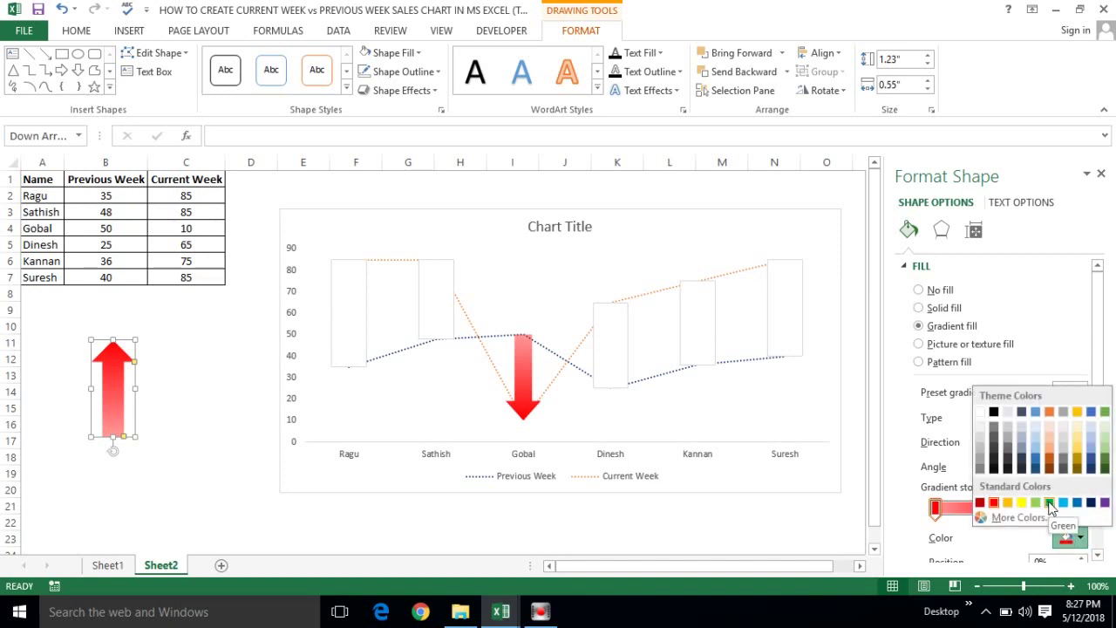
{"action": "left_click", "coordinate": [1049, 503]}
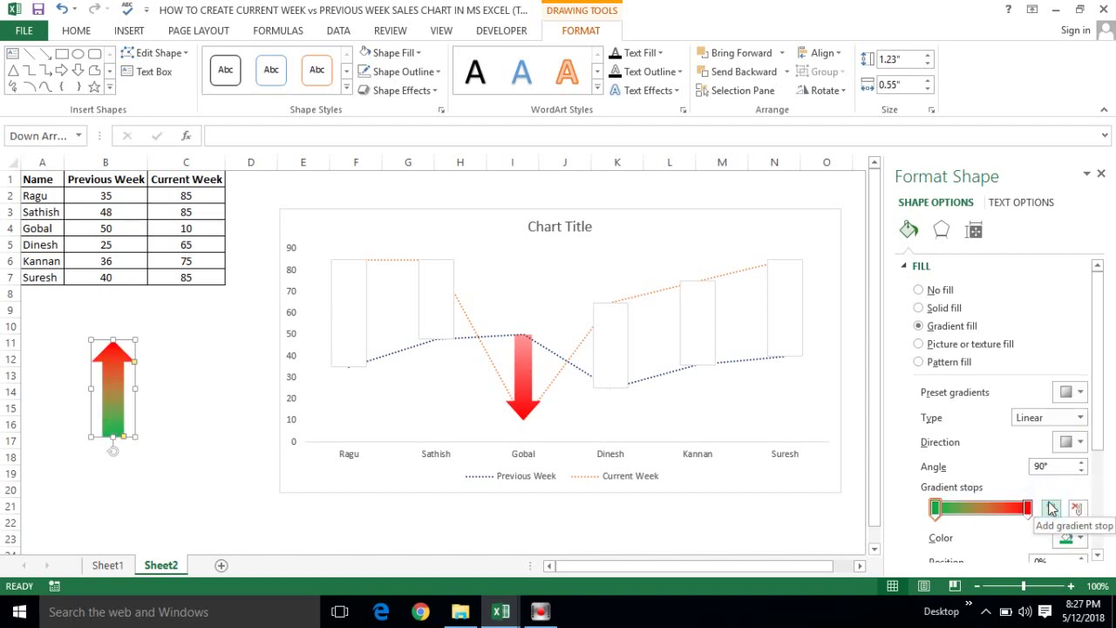
{"action": "left_click", "coordinate": [1027, 507]}
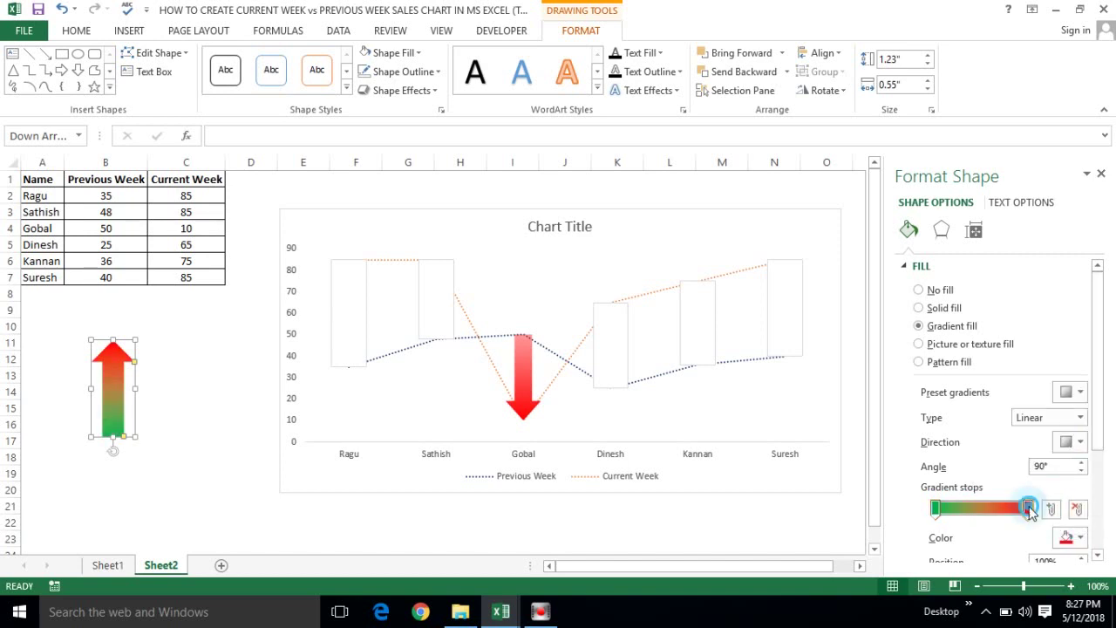
{"action": "left_click", "coordinate": [1079, 538]}
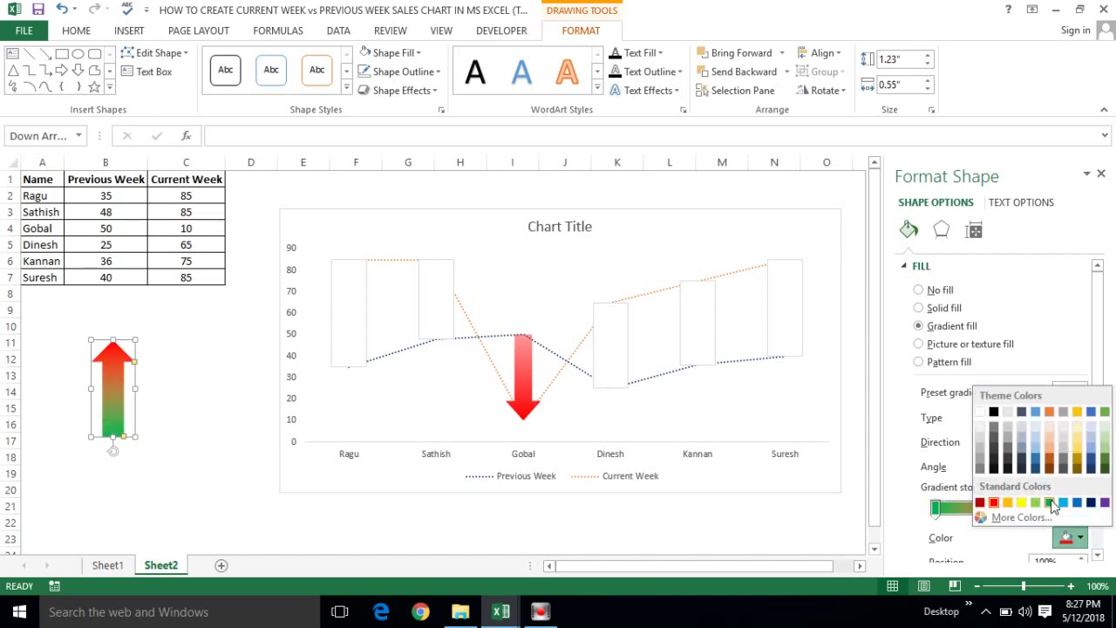
{"action": "left_click", "coordinate": [1050, 508]}
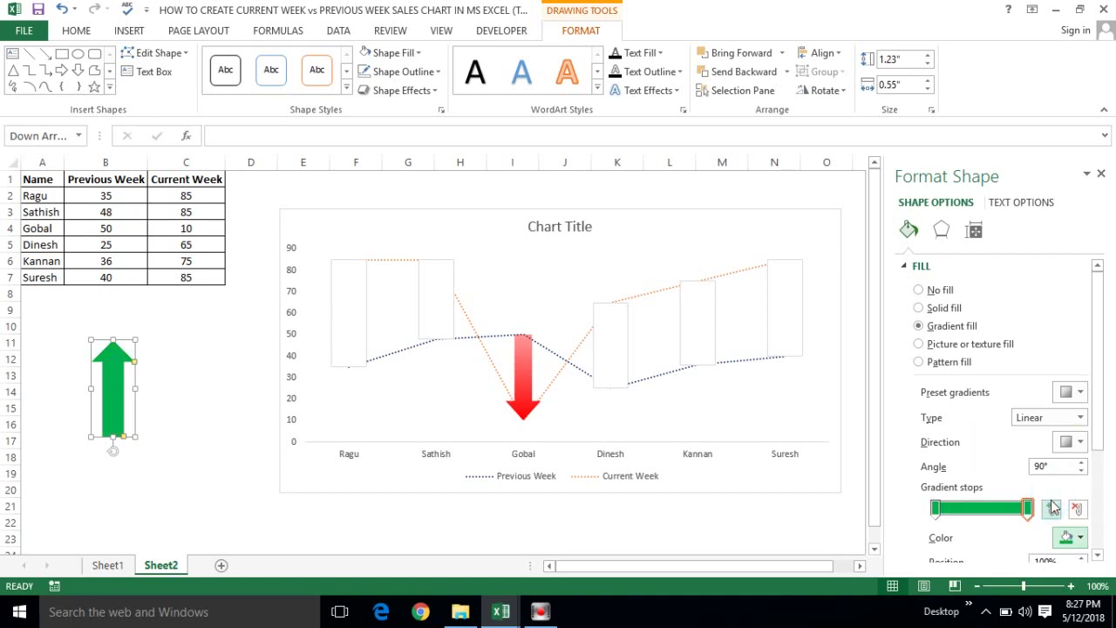
Step: Set the left gradient stop's transparency to 60% and reselect the arrow to check the fade
{"action": "right_click", "coordinate": [1094, 448]}
{"action": "left_click", "coordinate": [936, 510]}
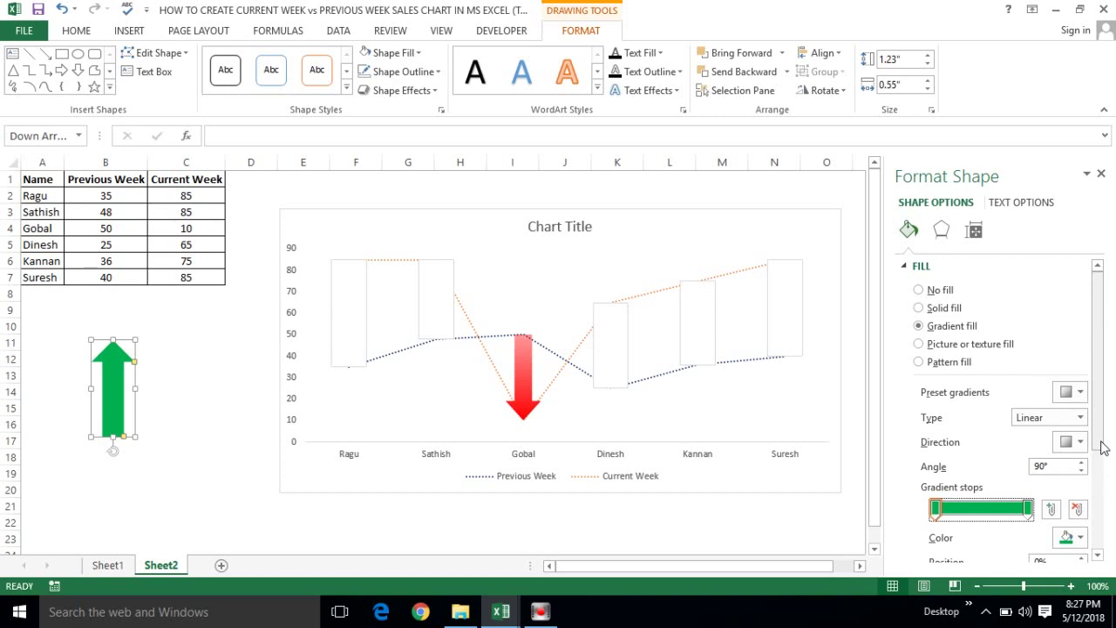
{"action": "left_click_drag", "start_coordinate": [1101, 447], "coordinate": [1097, 493]}
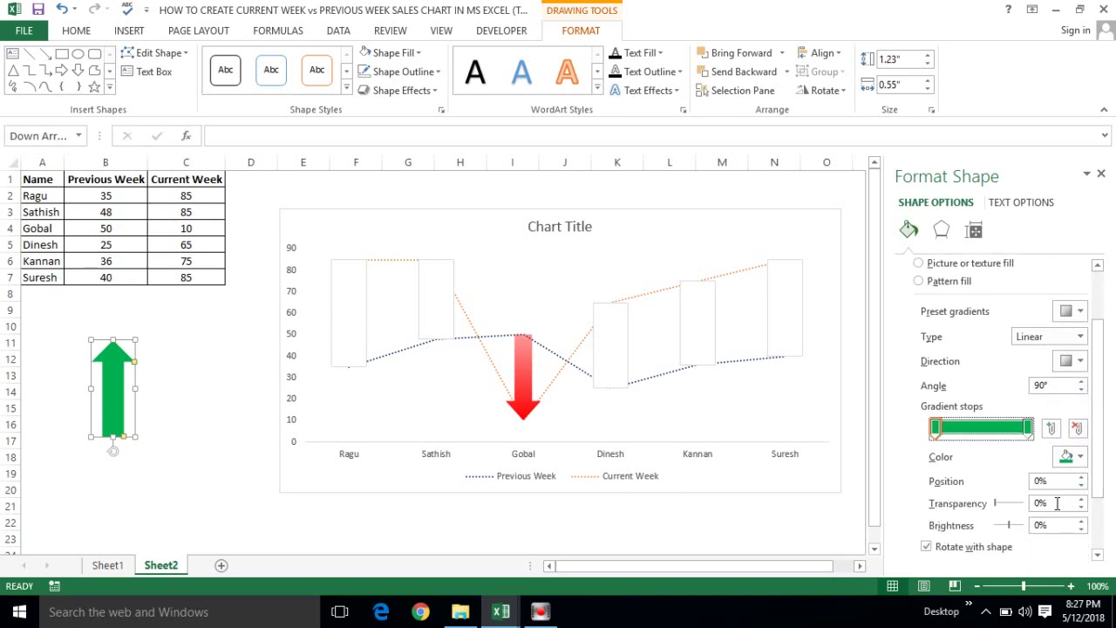
{"action": "double_click", "coordinate": [1056, 503]}
{"action": "key", "text": "BackSpace"}
{"action": "type", "text": "6"}
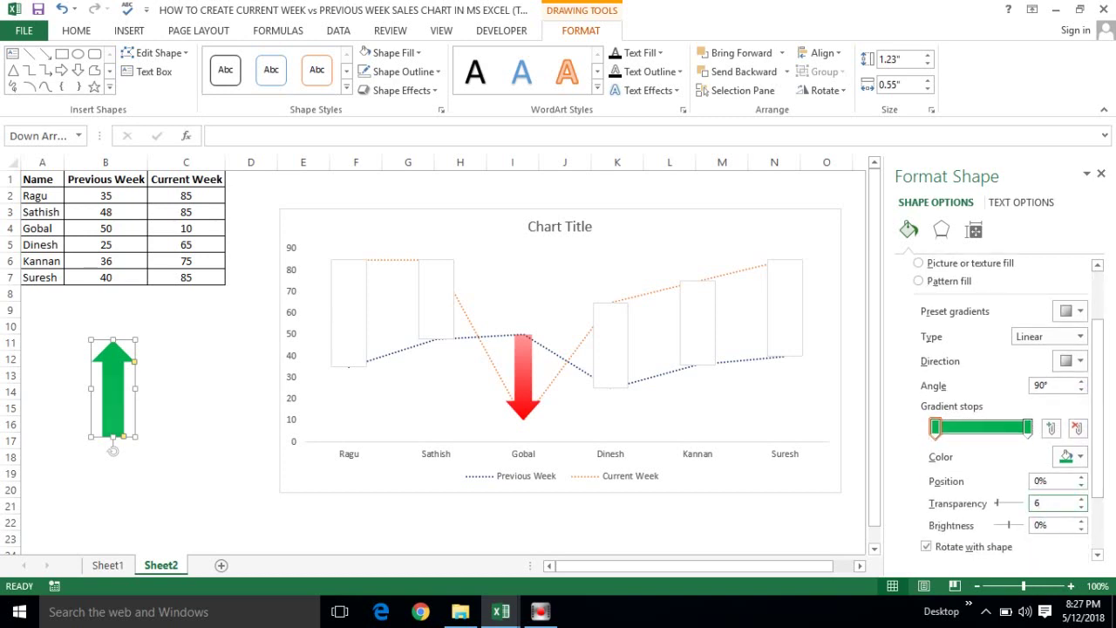
{"action": "type", "text": "0"}
{"action": "key", "text": "Return"}
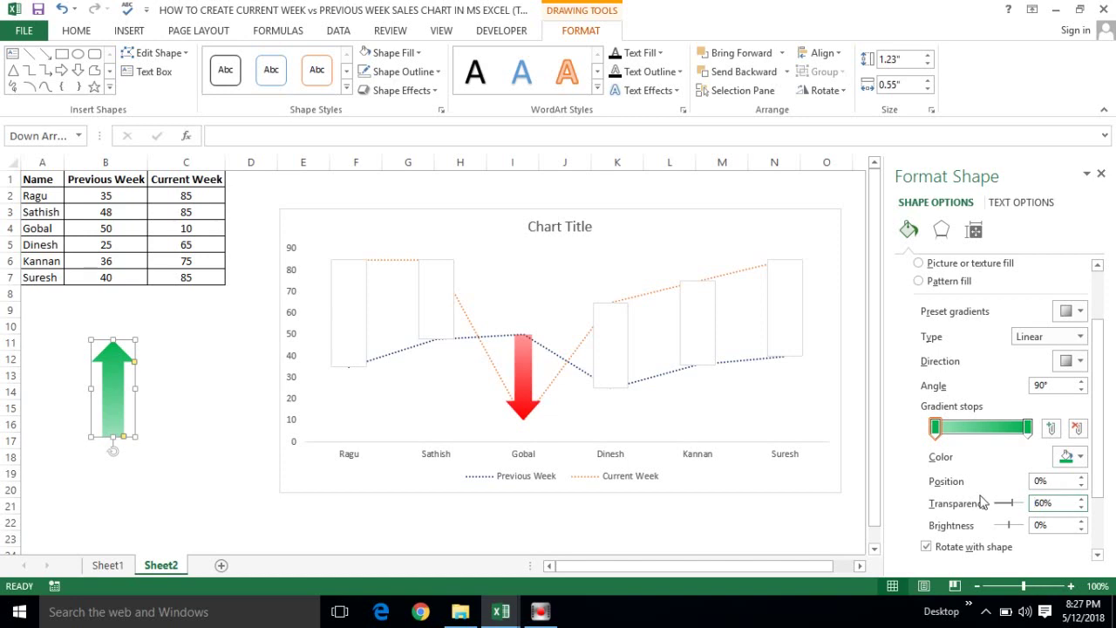
{"action": "left_click", "coordinate": [205, 485]}
{"action": "left_click", "coordinate": [115, 380]}
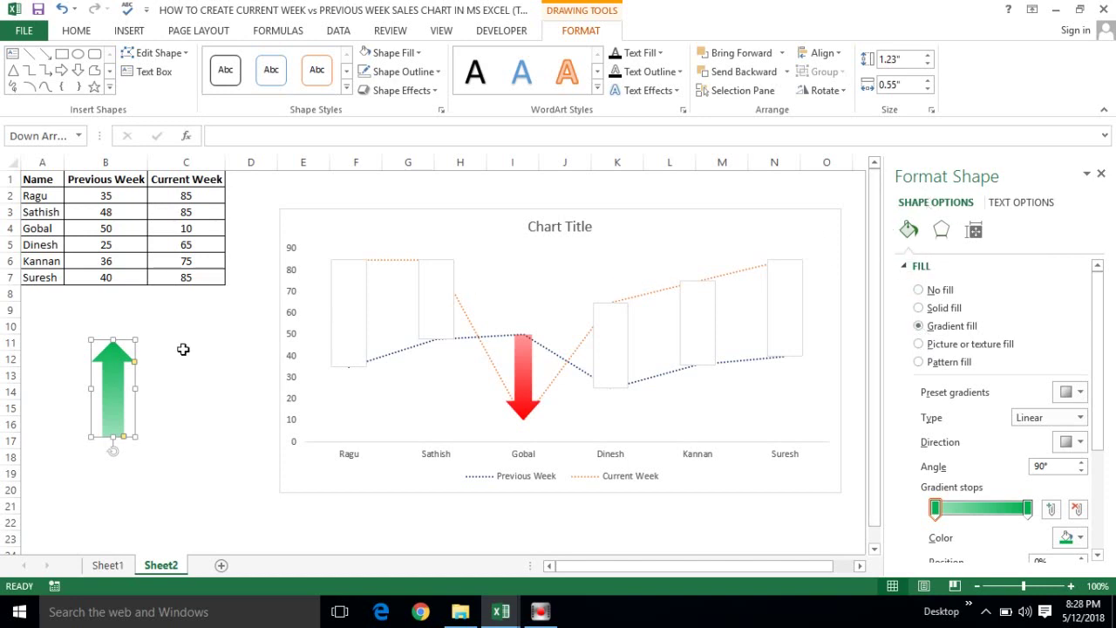
Step: Switch the arrow shape beside the table to a picture fill
{"action": "right_click", "coordinate": [107, 382]}
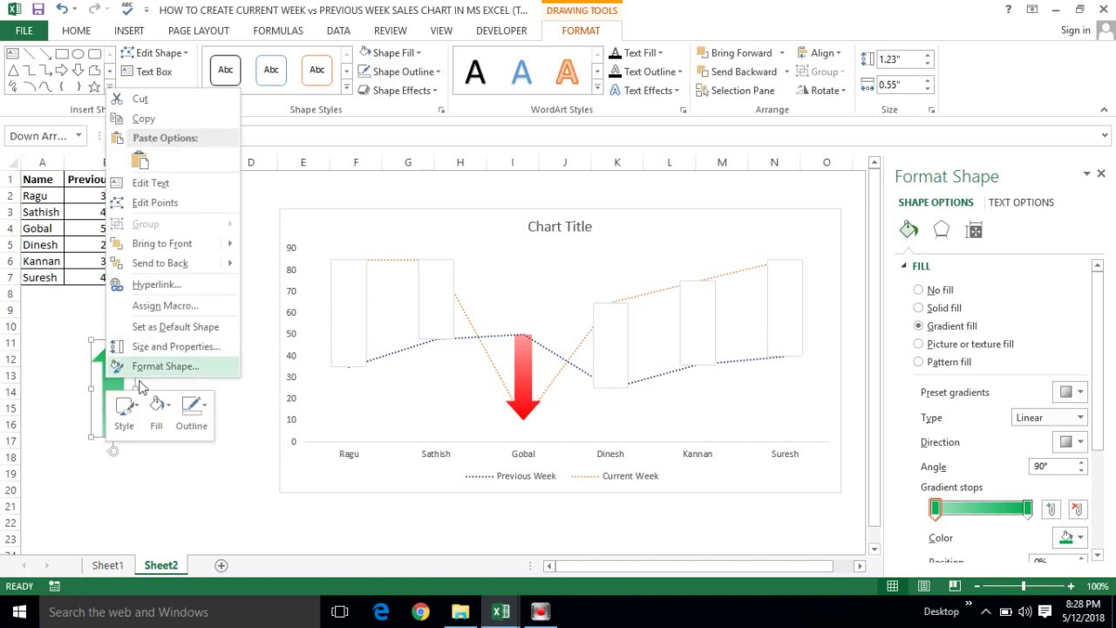
{"action": "left_click", "coordinate": [150, 371]}
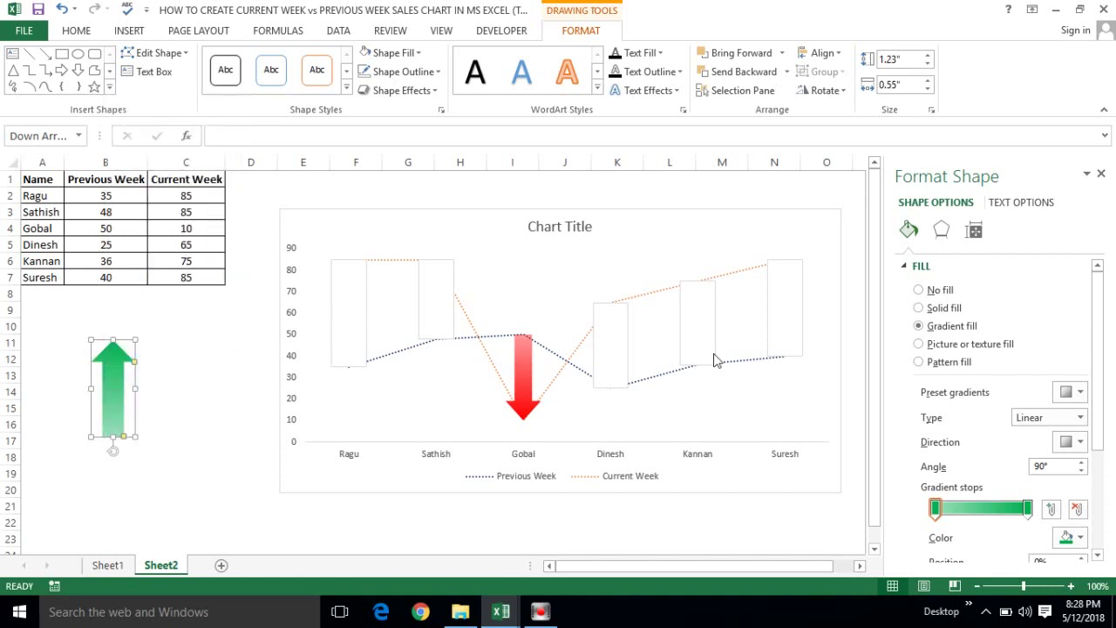
{"action": "left_click", "coordinate": [919, 344]}
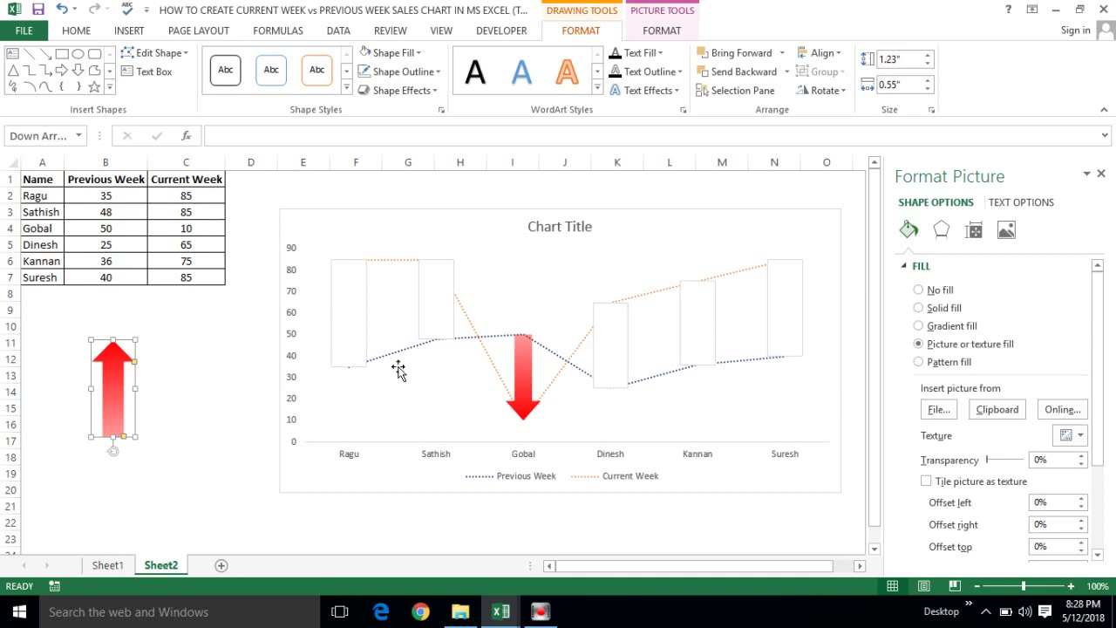
Step: Fill the chart's up bars with the clipboard arrow picture, then undo that fill
{"action": "left_click", "coordinate": [353, 305]}
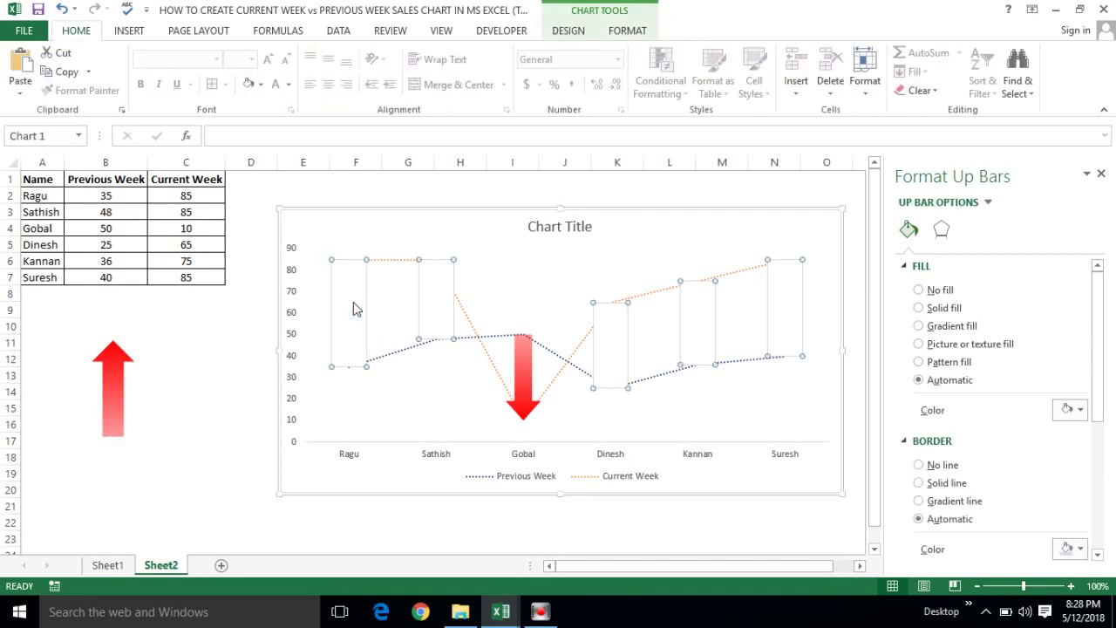
{"action": "left_click", "coordinate": [354, 303]}
{"action": "left_click", "coordinate": [125, 360]}
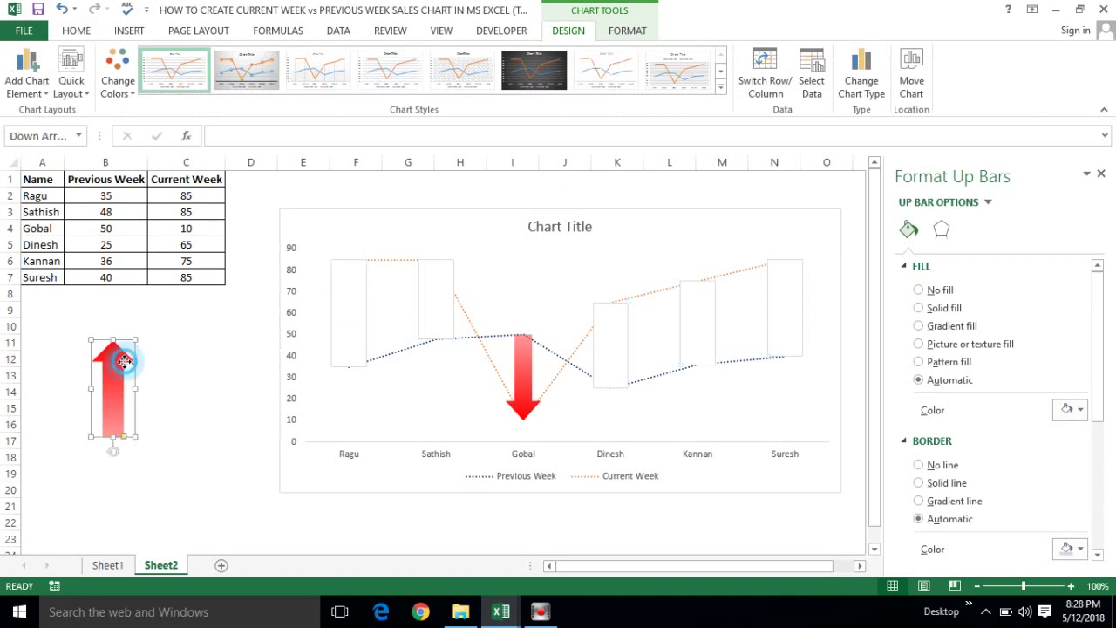
{"action": "left_click", "coordinate": [346, 295]}
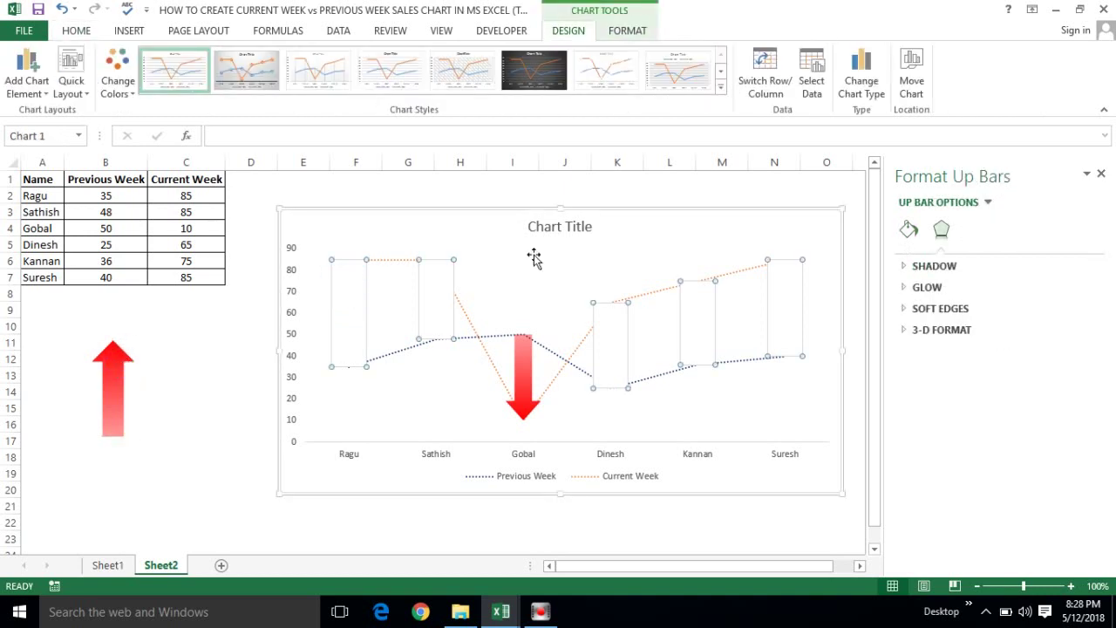
{"action": "left_click", "coordinate": [904, 230]}
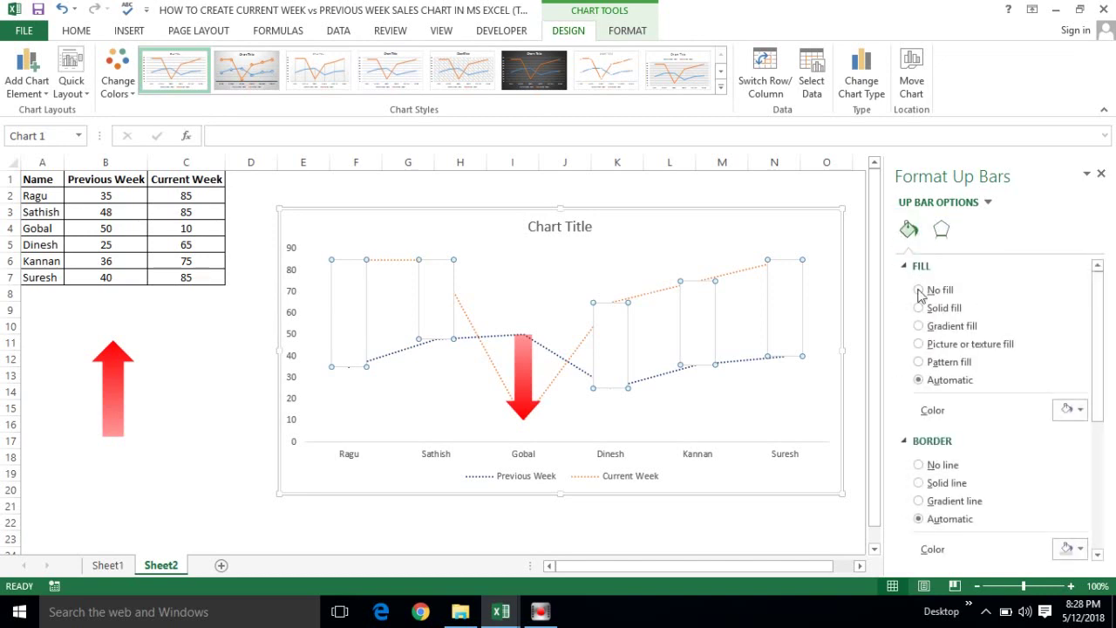
{"action": "left_click", "coordinate": [918, 344]}
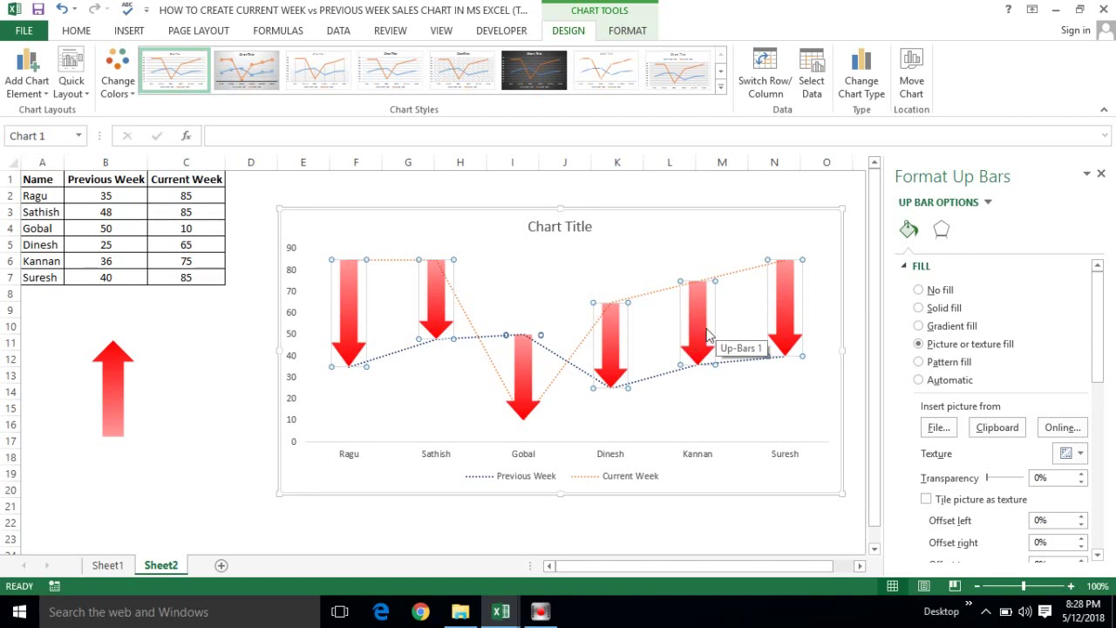
{"action": "left_click", "coordinate": [998, 426]}
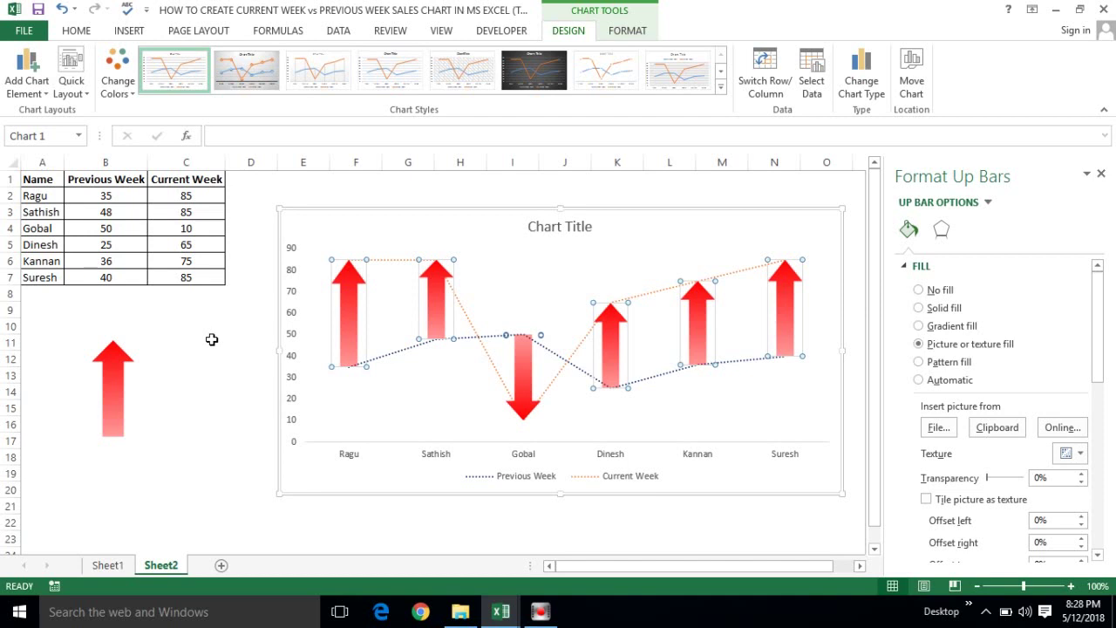
{"action": "key", "text": "ctrl+z"}
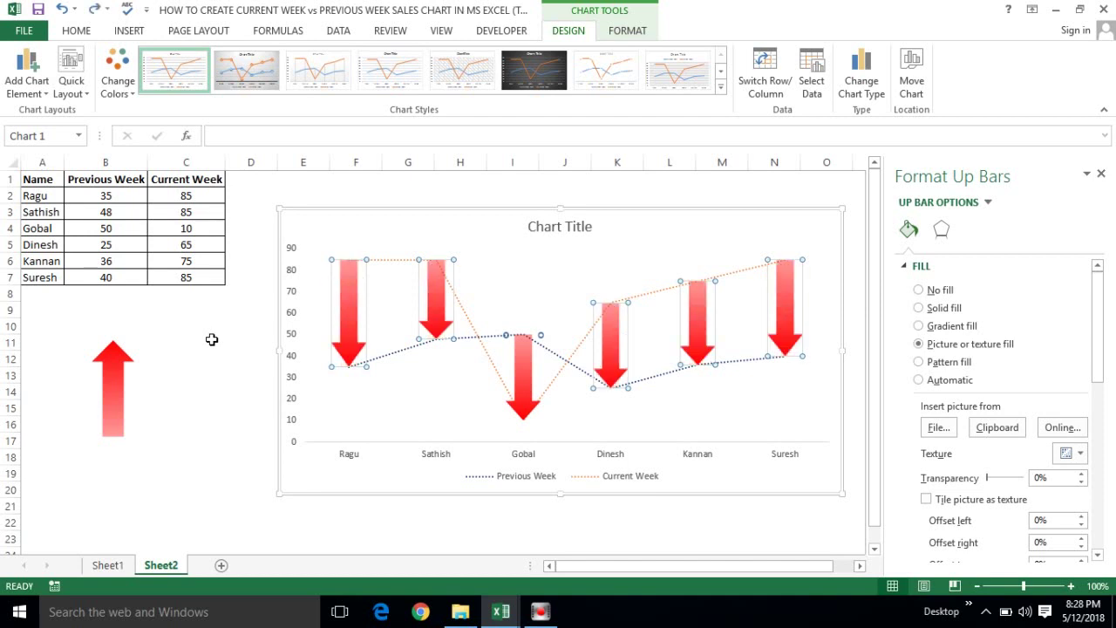
{"action": "left_click", "coordinate": [112, 366]}
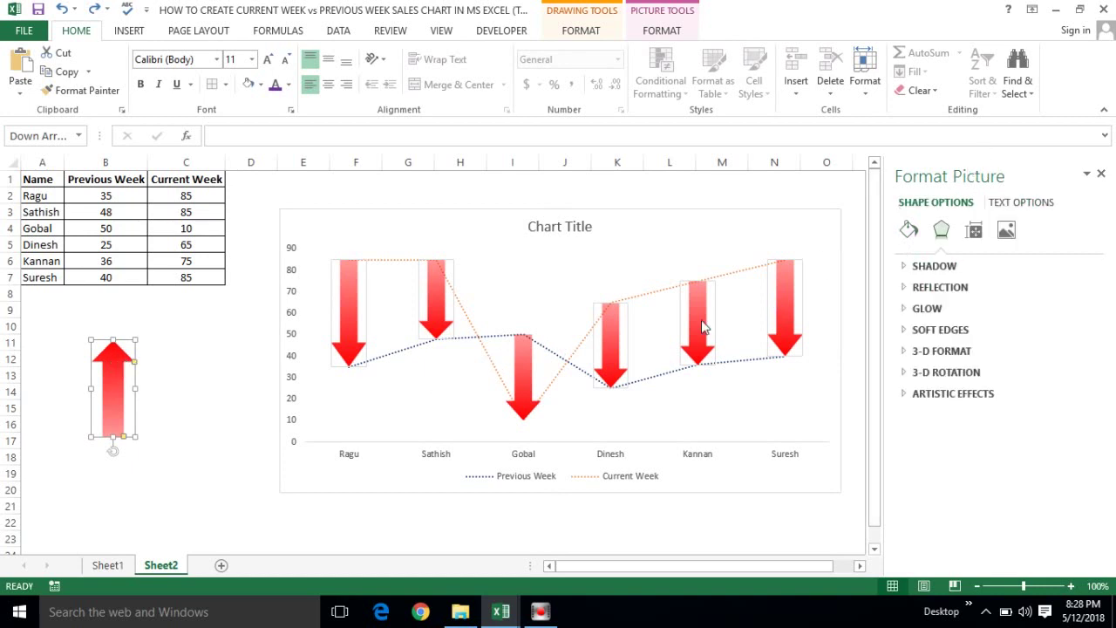
Step: Undo the picture fills to restore the green arrow, then select the chart's up bars
{"action": "key", "text": "ctrl+z"}
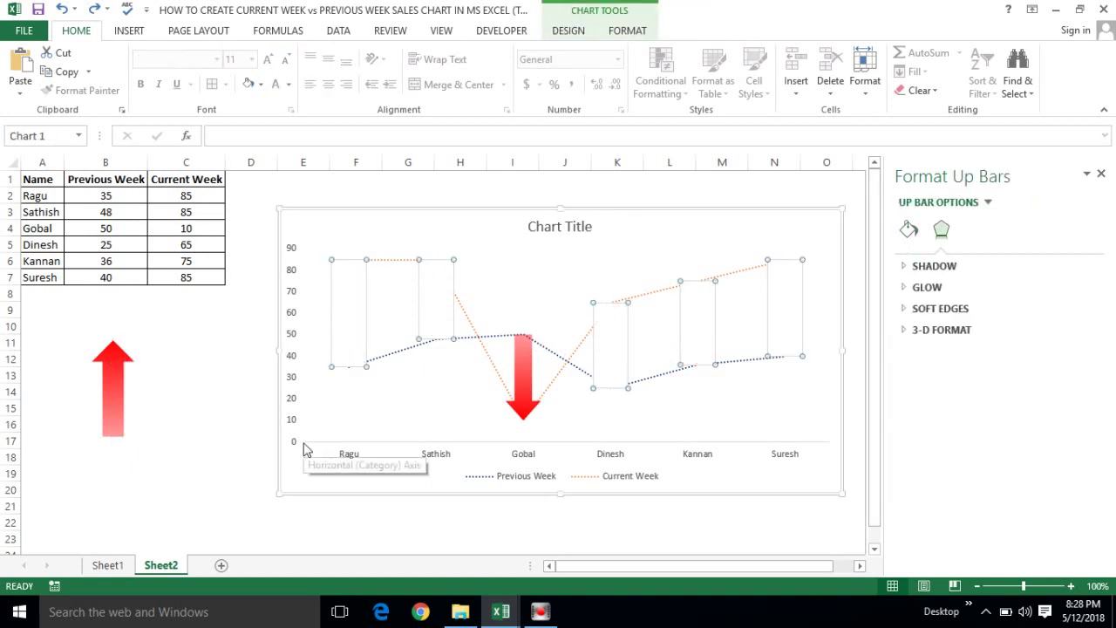
{"action": "key", "text": "ctrl+z"}
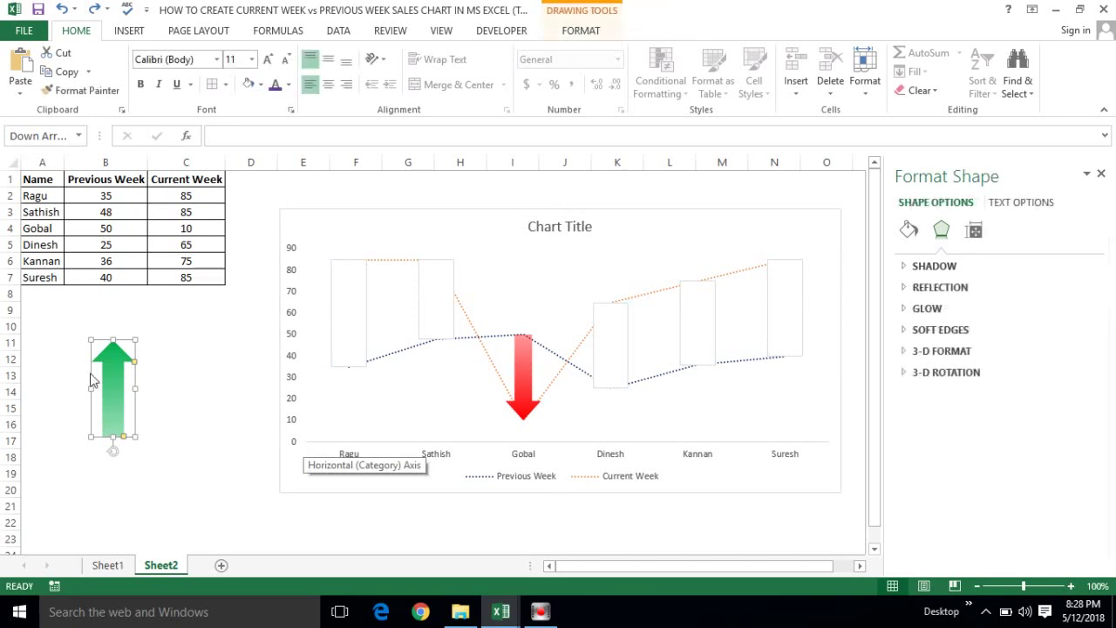
{"action": "left_click", "coordinate": [155, 361]}
{"action": "left_click", "coordinate": [122, 355]}
{"action": "left_click", "coordinate": [341, 309]}
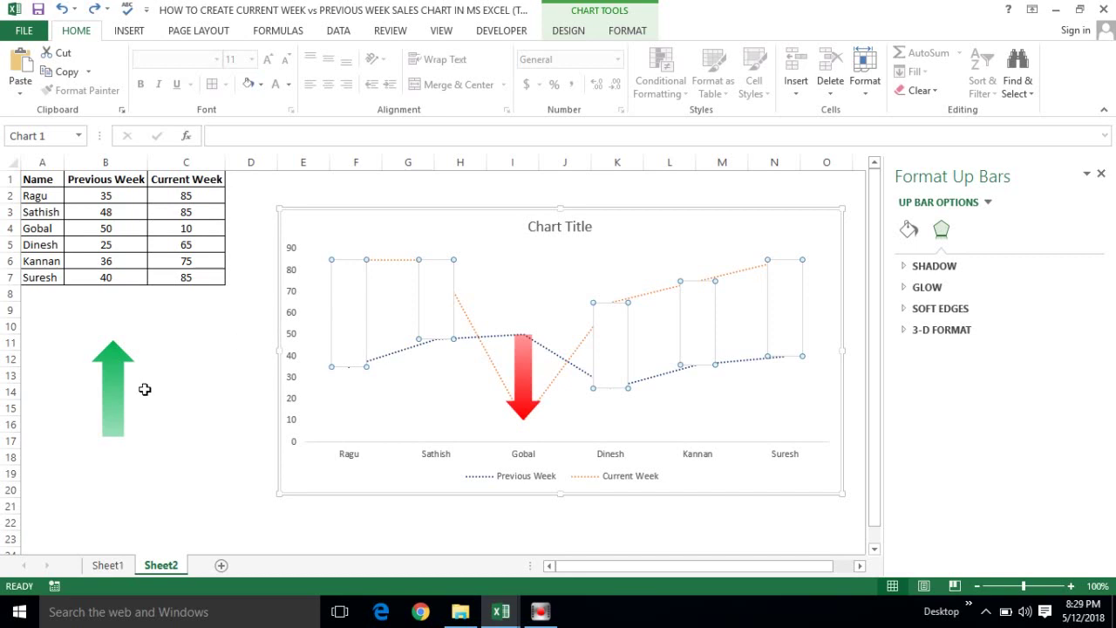
{"action": "left_click", "coordinate": [108, 379]}
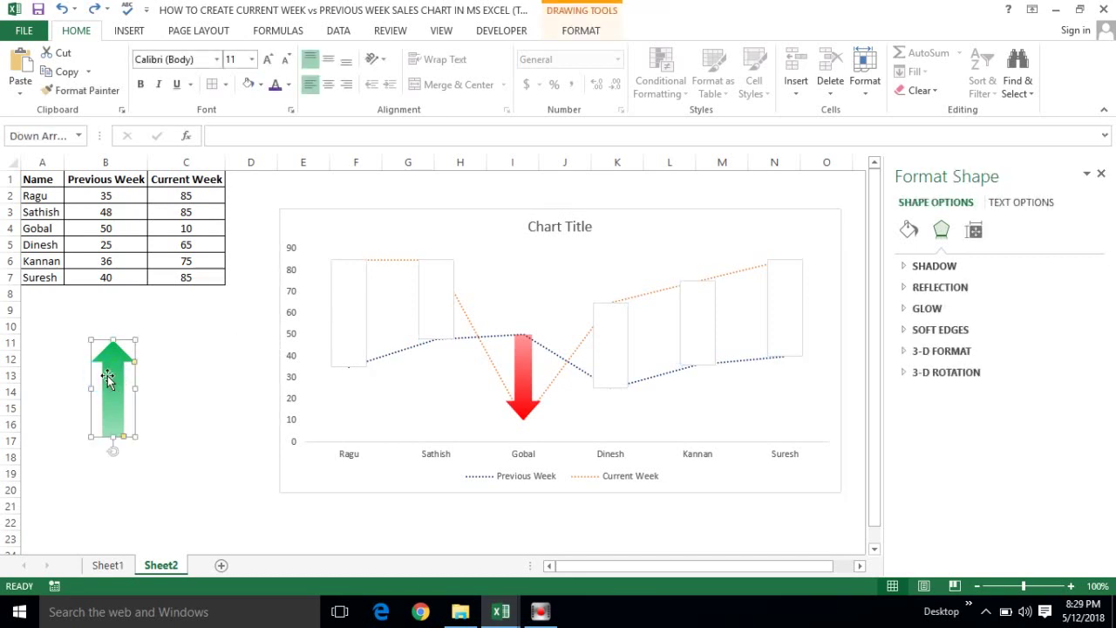
{"action": "left_click", "coordinate": [339, 292]}
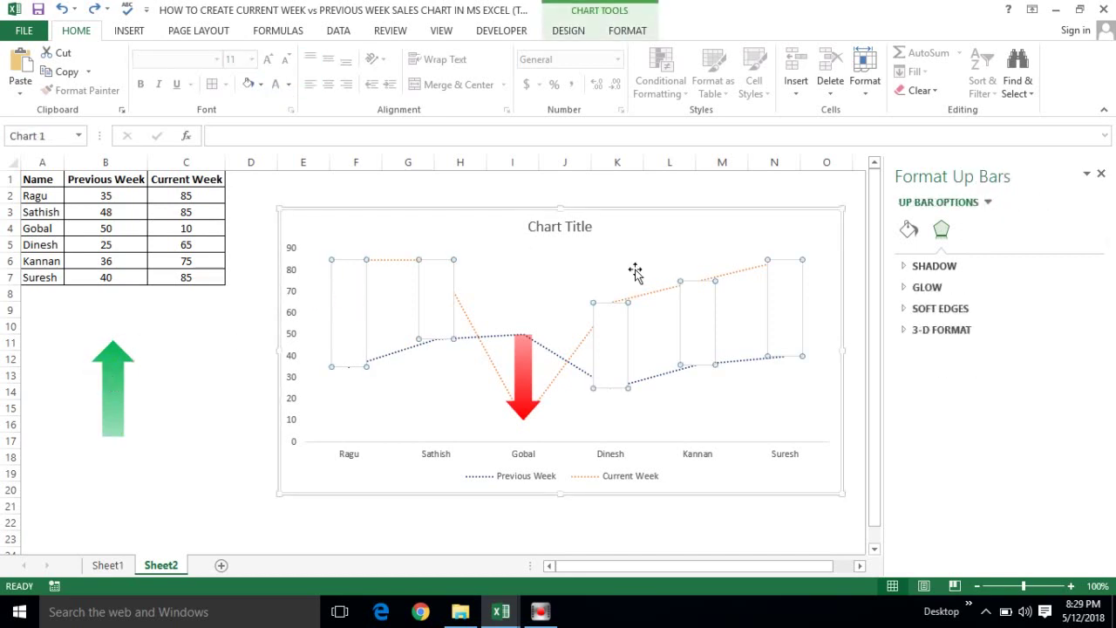
Step: Fill the up bars with the clipboard green arrow picture and set their border to No line
{"action": "left_click", "coordinate": [908, 230]}
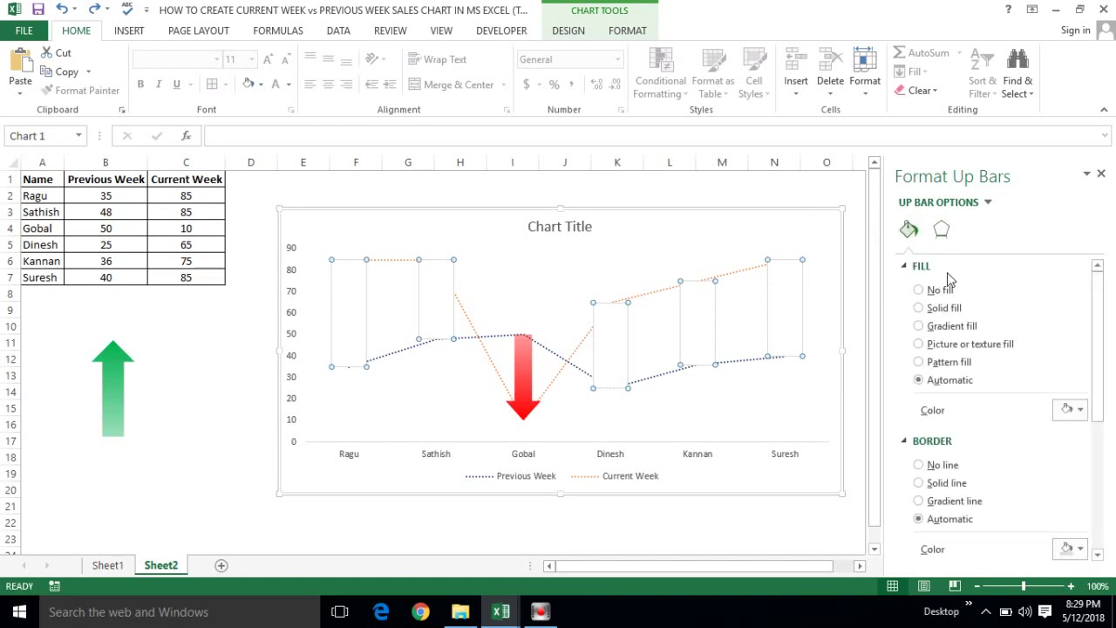
{"action": "left_click", "coordinate": [918, 344]}
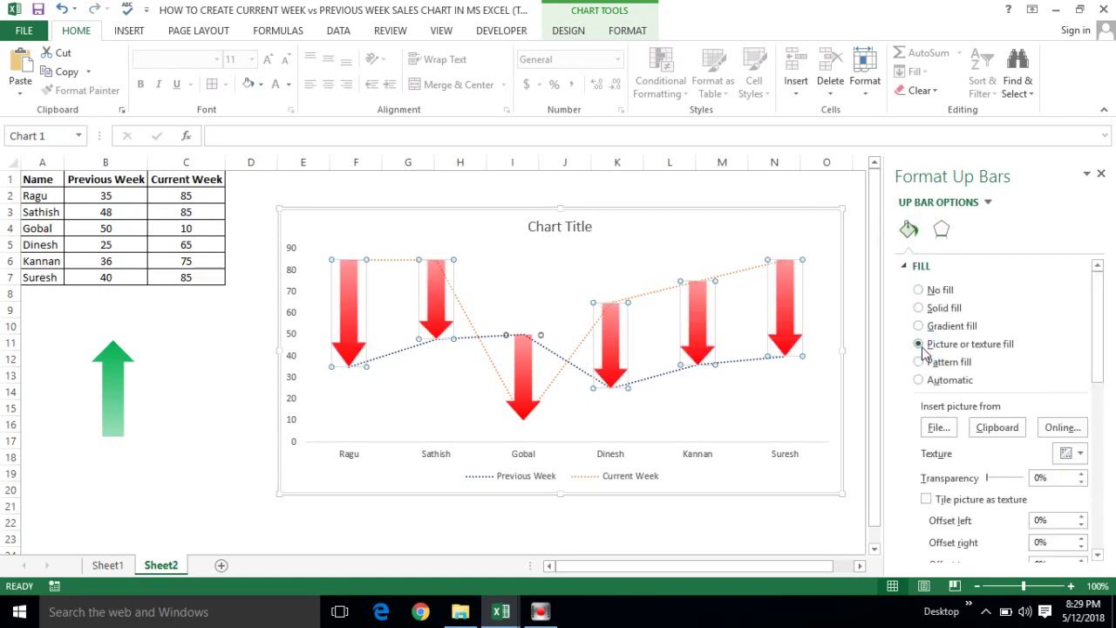
{"action": "left_click", "coordinate": [994, 427]}
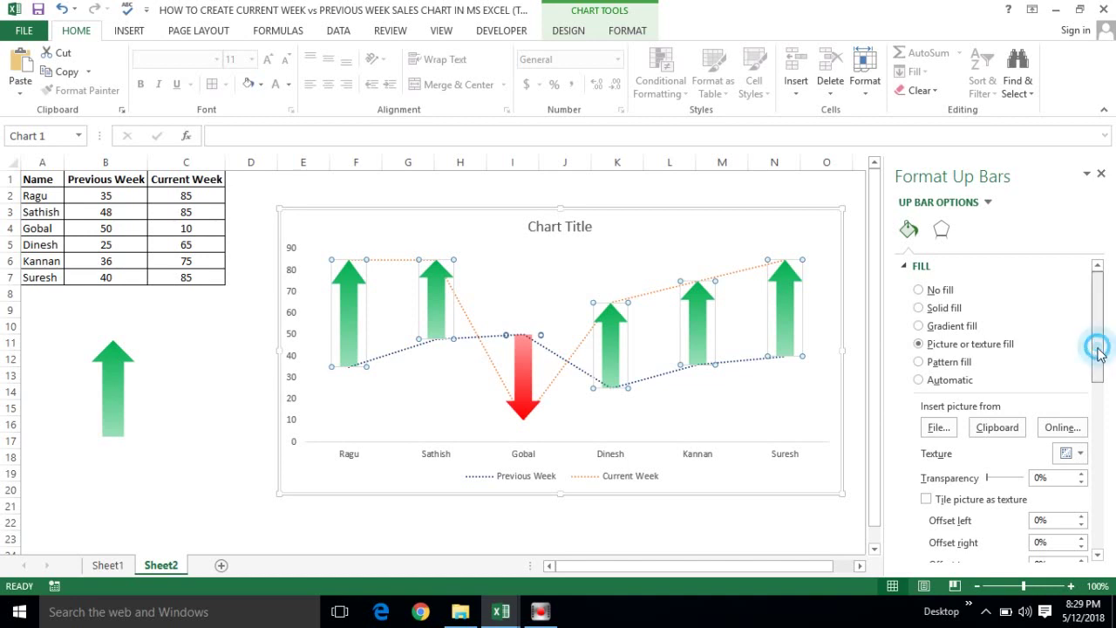
{"action": "left_click_drag", "start_coordinate": [1099, 350], "coordinate": [1097, 436]}
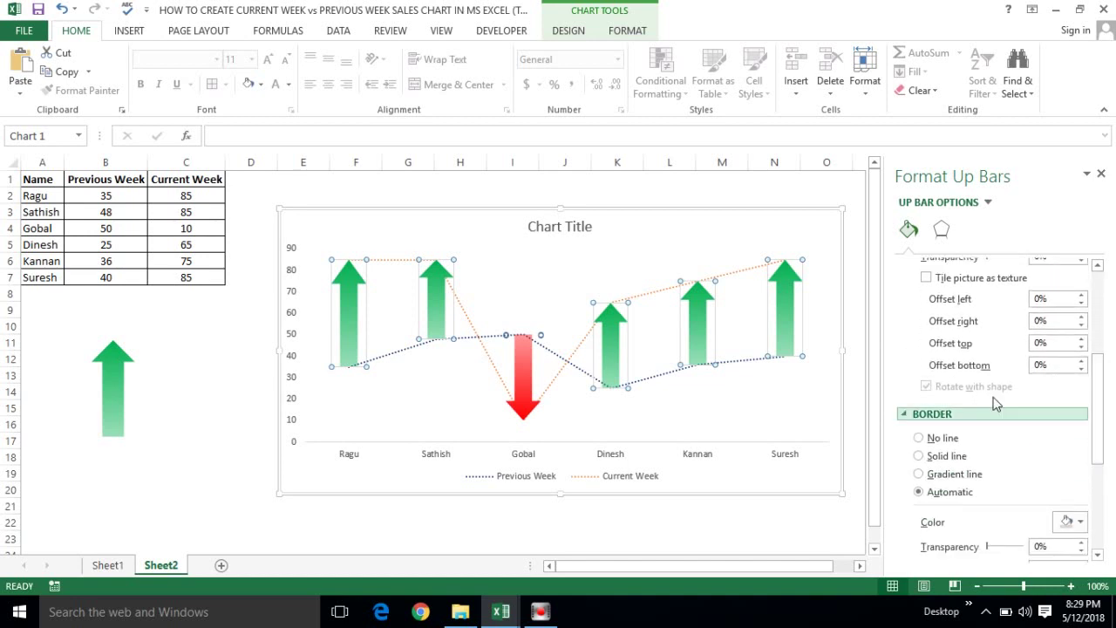
{"action": "left_click", "coordinate": [919, 438]}
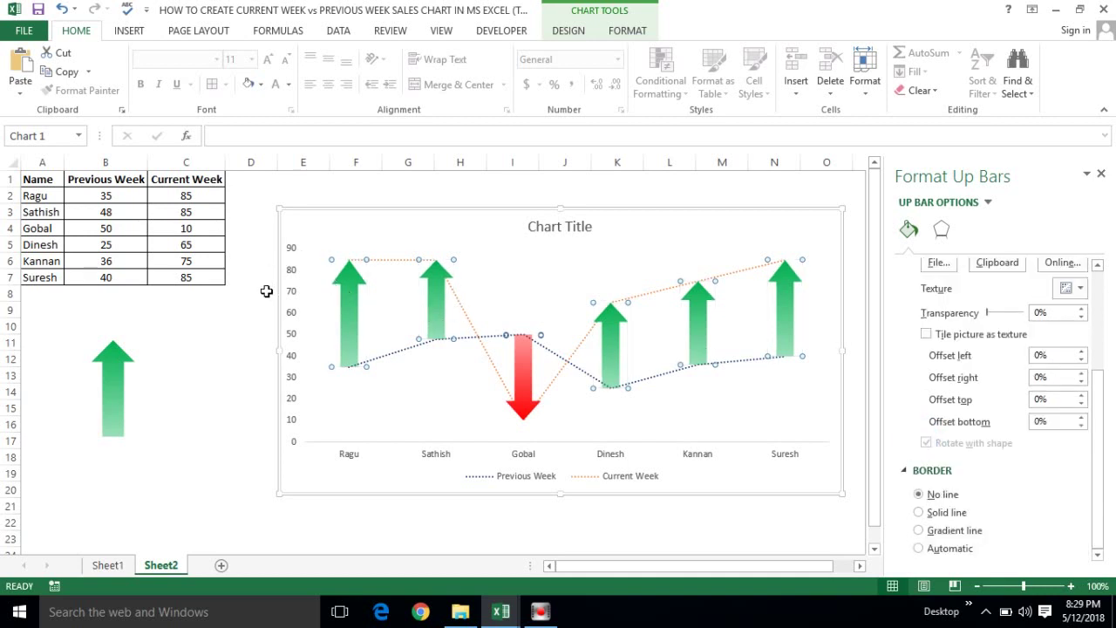
Step: Reselect the chart area and close the Format Chart Area pane
{"action": "left_click", "coordinate": [265, 290]}
{"action": "left_click", "coordinate": [331, 239]}
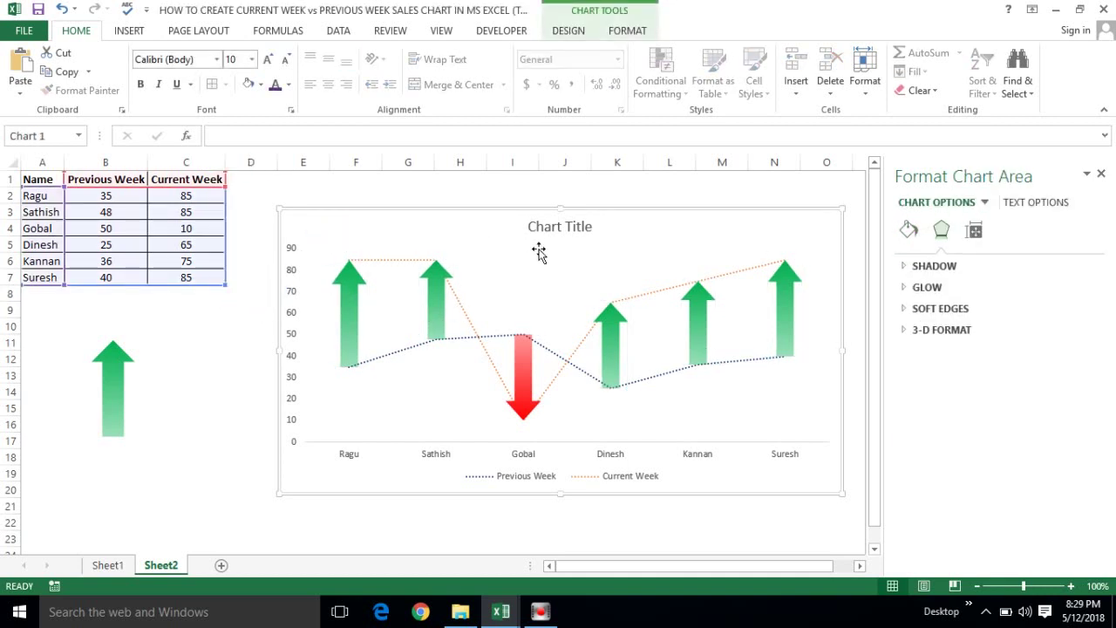
{"action": "left_click", "coordinate": [1101, 173]}
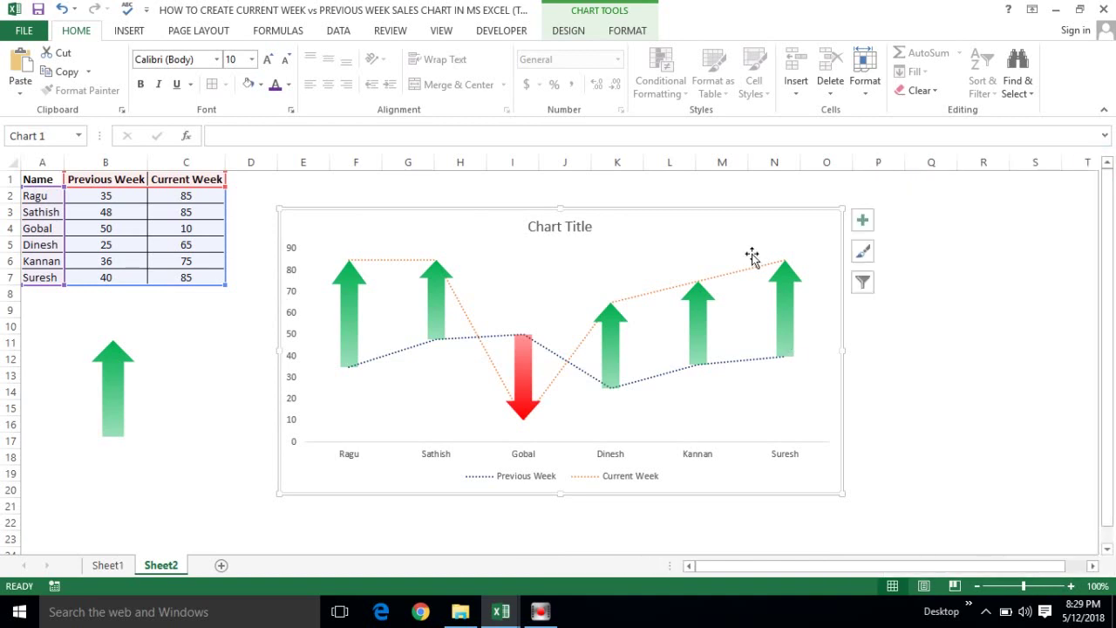
Step: Make the value and category axis labels bold in automatic black
{"action": "left_click", "coordinate": [291, 281]}
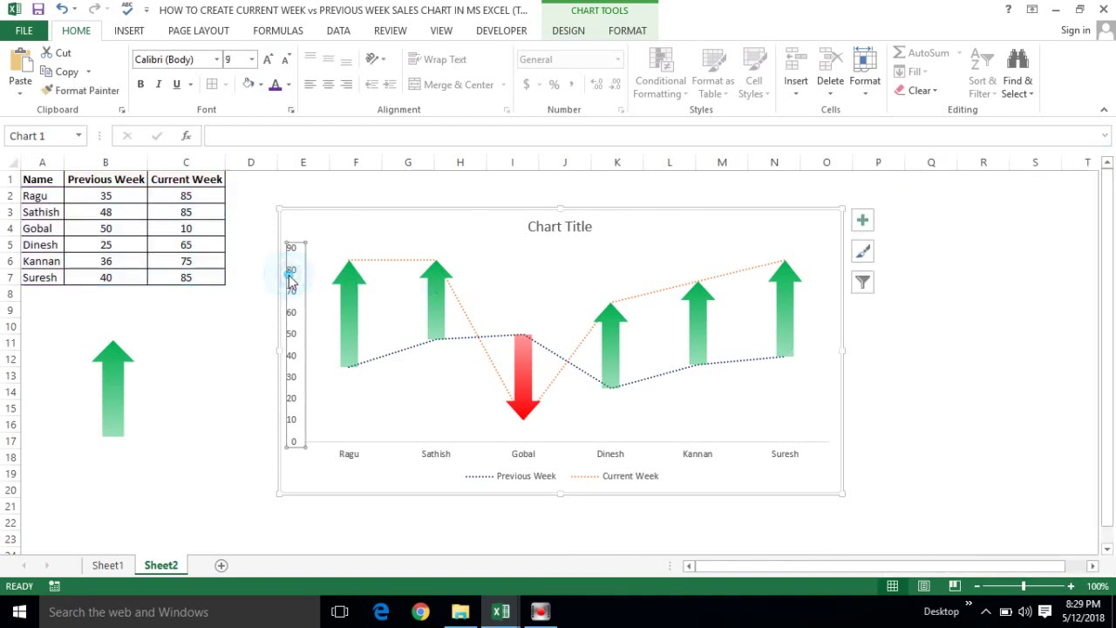
{"action": "left_click", "coordinate": [142, 84]}
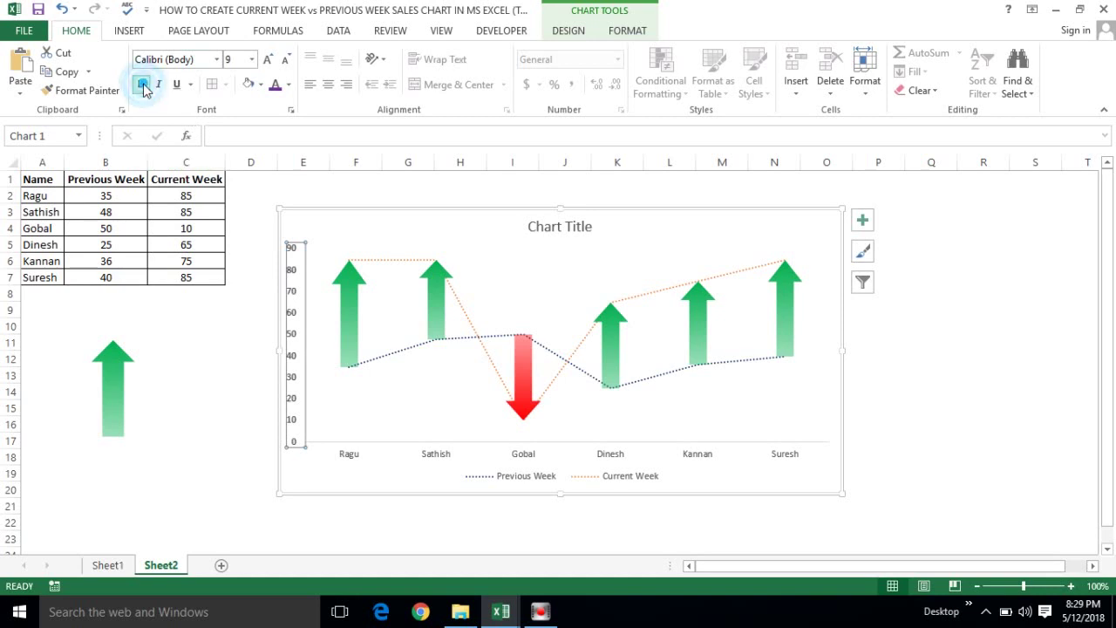
{"action": "left_click", "coordinate": [289, 85]}
{"action": "left_click", "coordinate": [277, 105]}
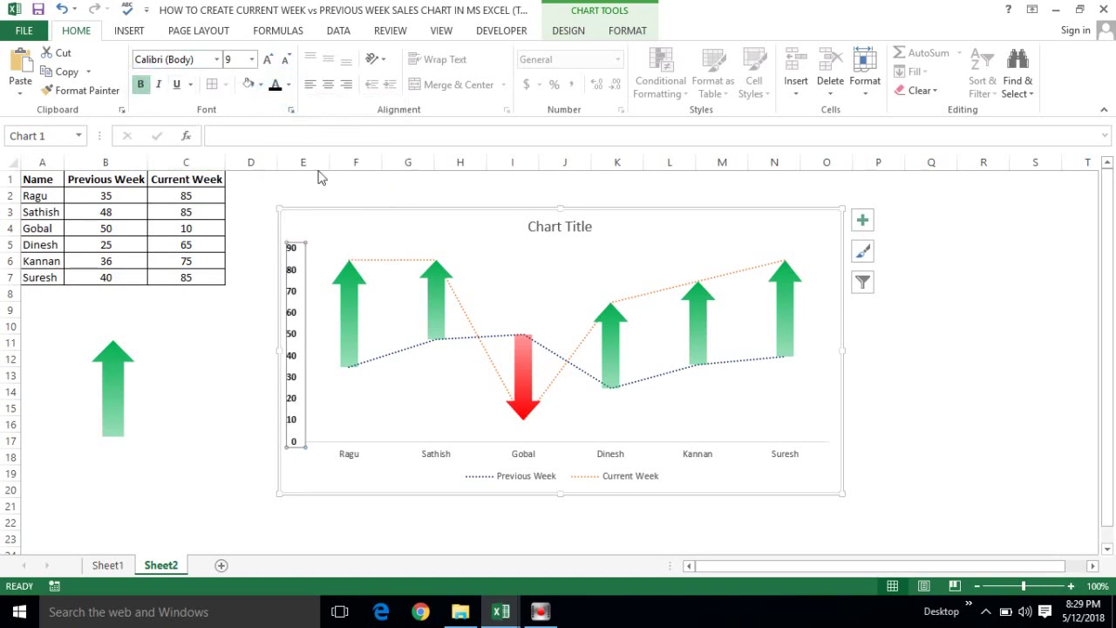
{"action": "left_click", "coordinate": [354, 454]}
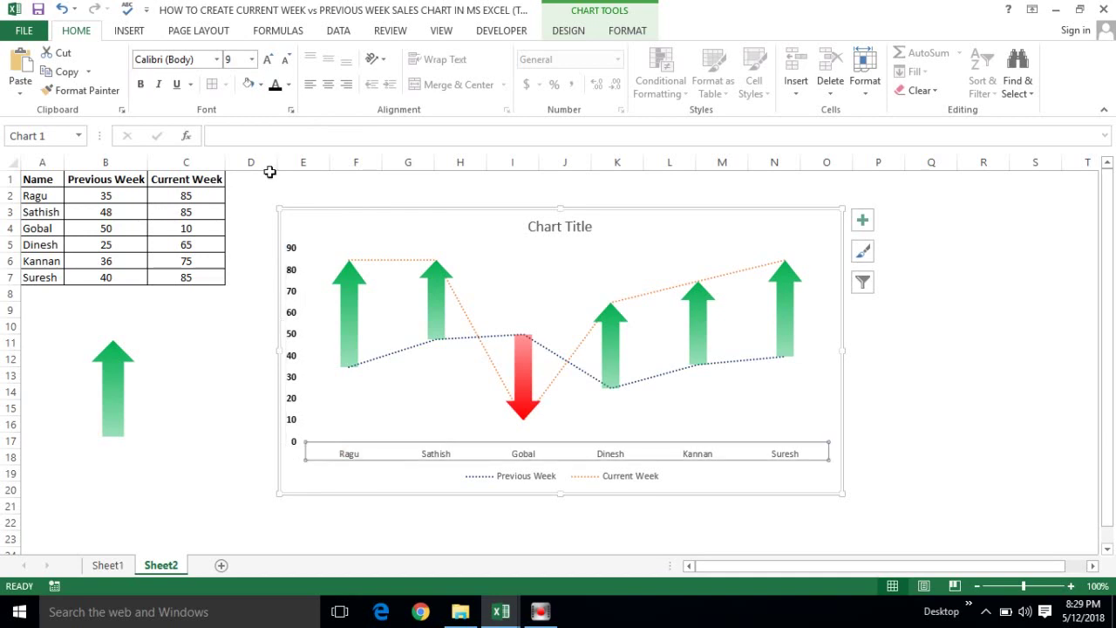
{"action": "left_click", "coordinate": [276, 87]}
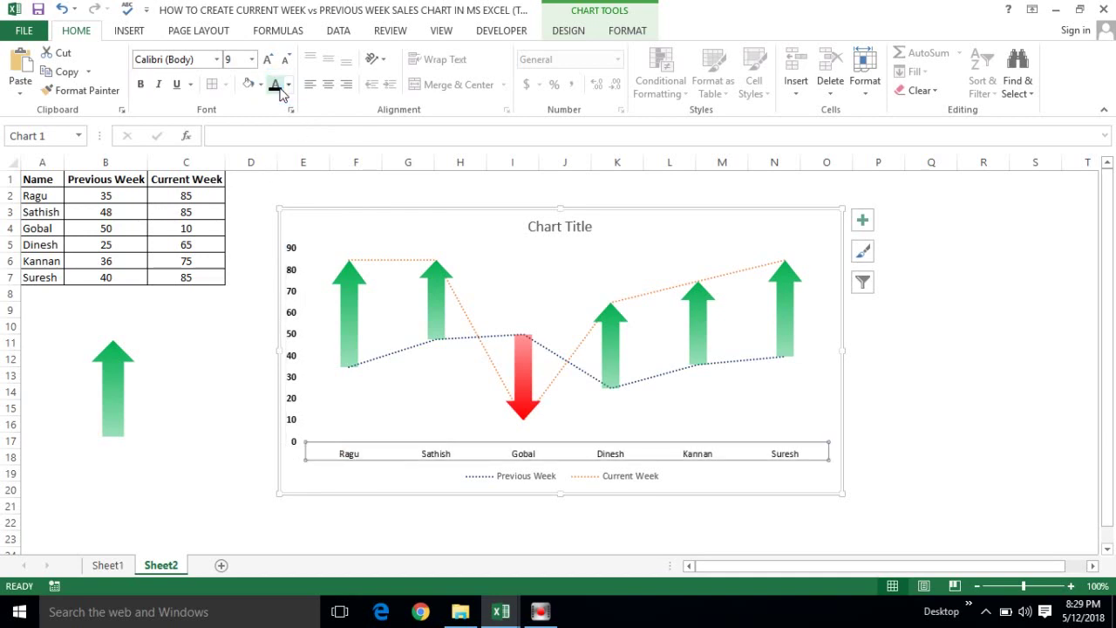
{"action": "key", "text": "ctrl+b"}
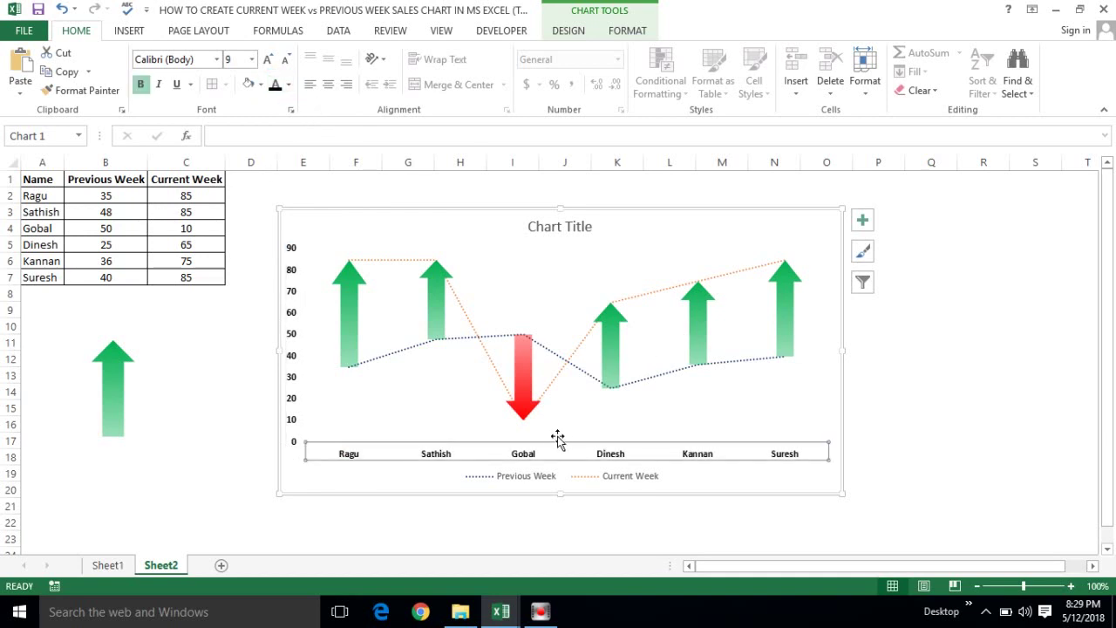
Step: Set the legend text to bold, size 12
{"action": "left_click", "coordinate": [540, 477]}
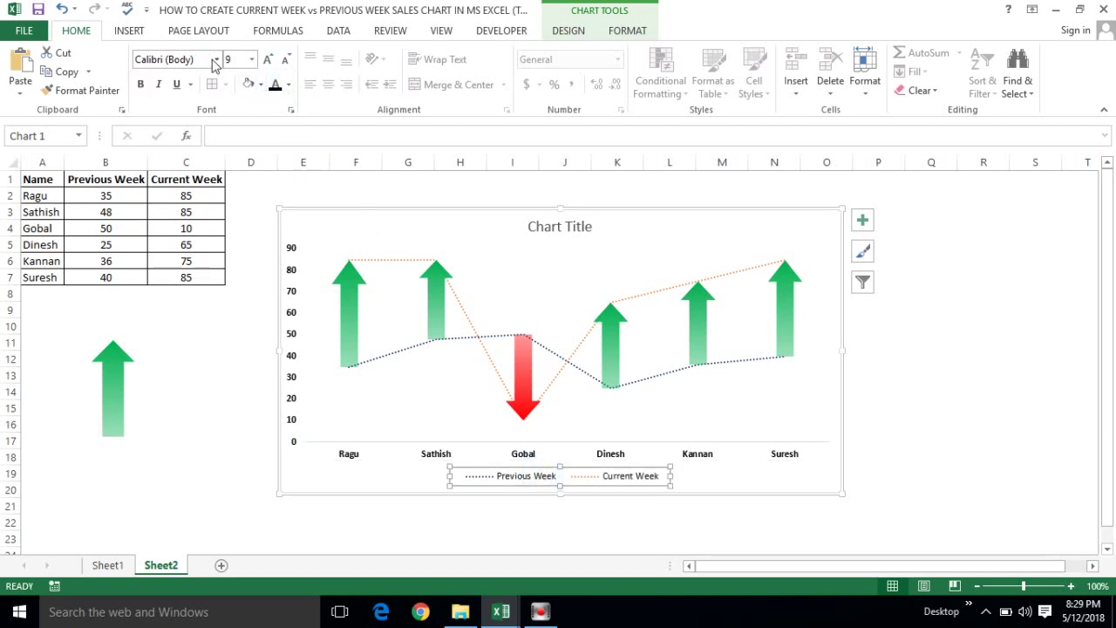
{"action": "left_click", "coordinate": [252, 59]}
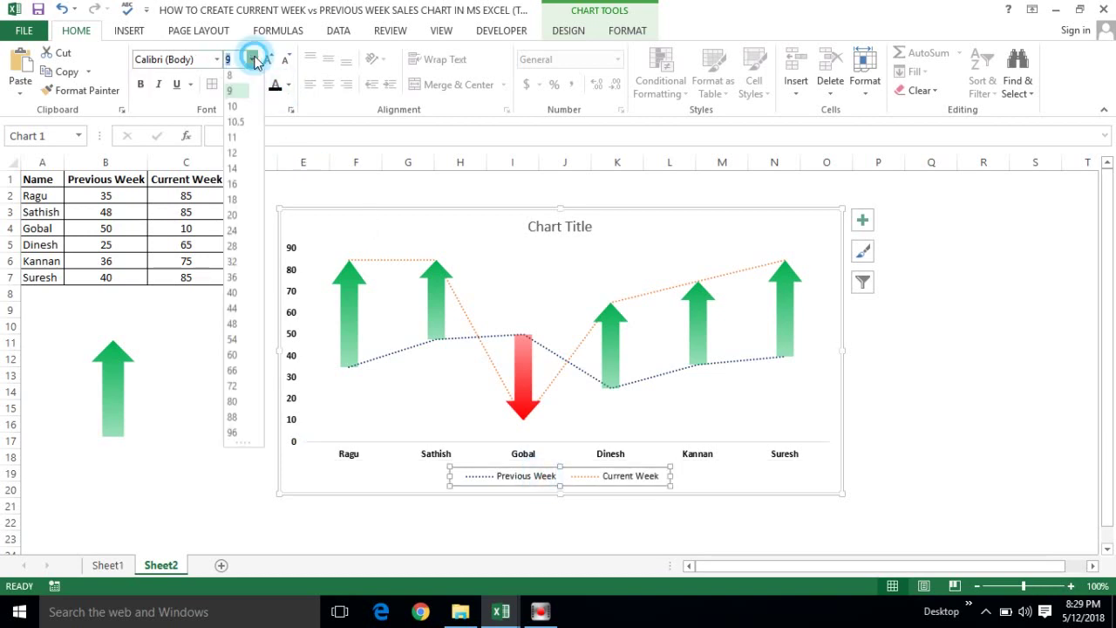
{"action": "left_click", "coordinate": [233, 157]}
{"action": "left_click", "coordinate": [140, 84]}
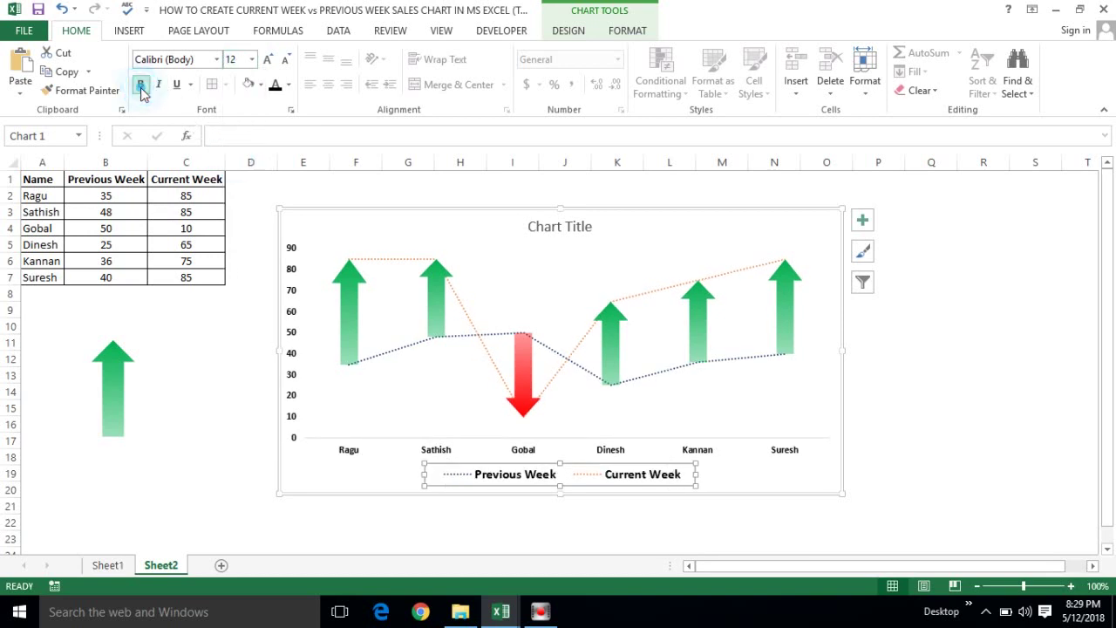
Step: Set the value and category axis labels to font size 11
{"action": "left_click", "coordinate": [290, 296]}
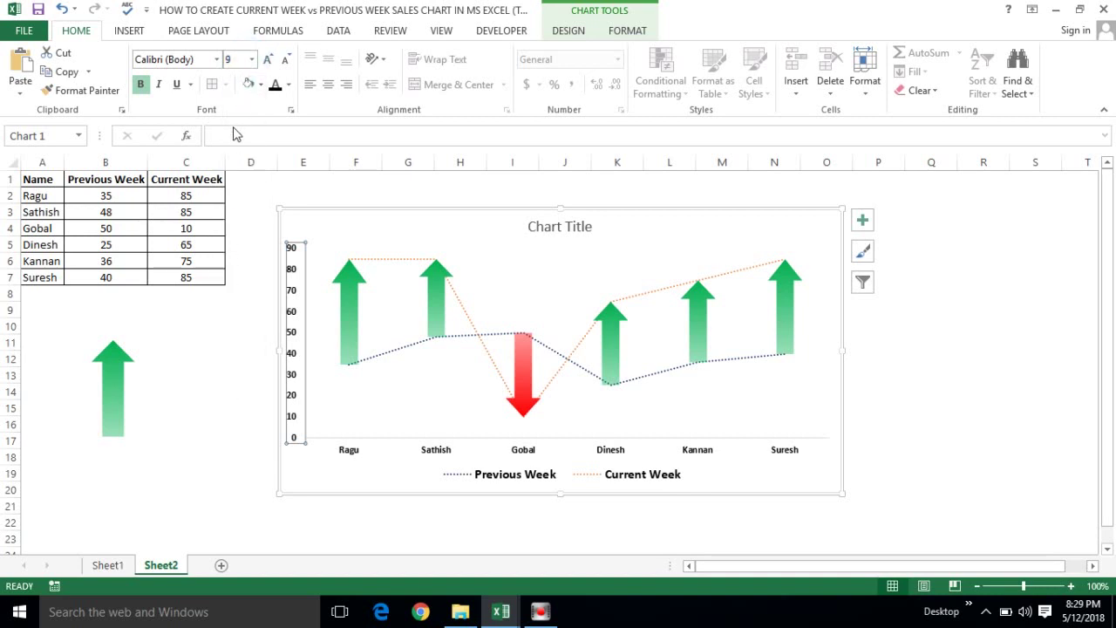
{"action": "left_click", "coordinate": [253, 58]}
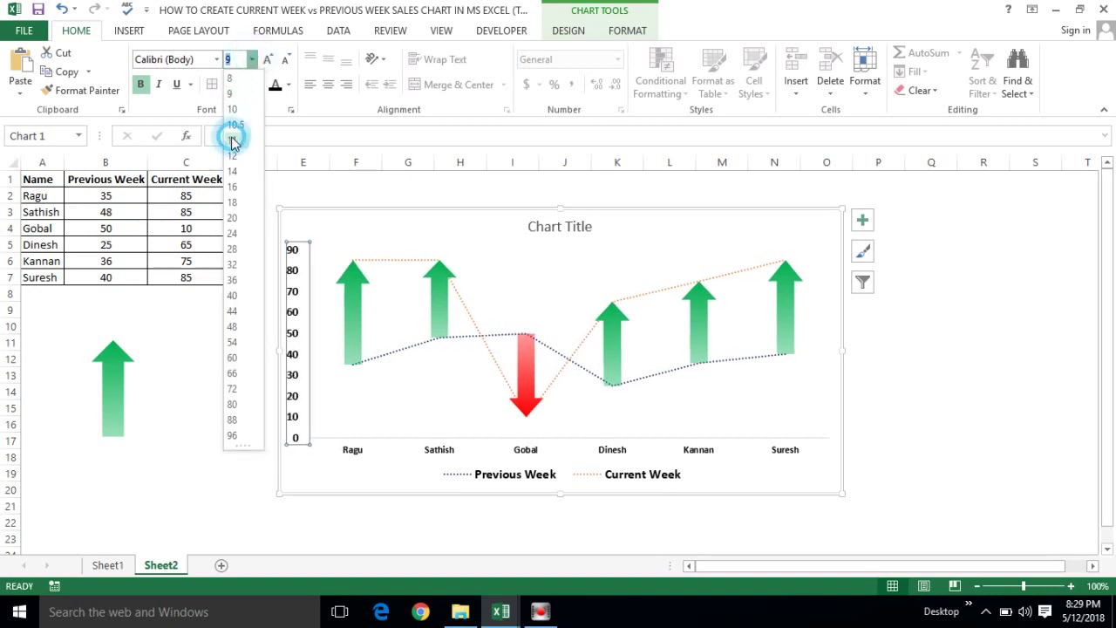
{"action": "left_click", "coordinate": [232, 138]}
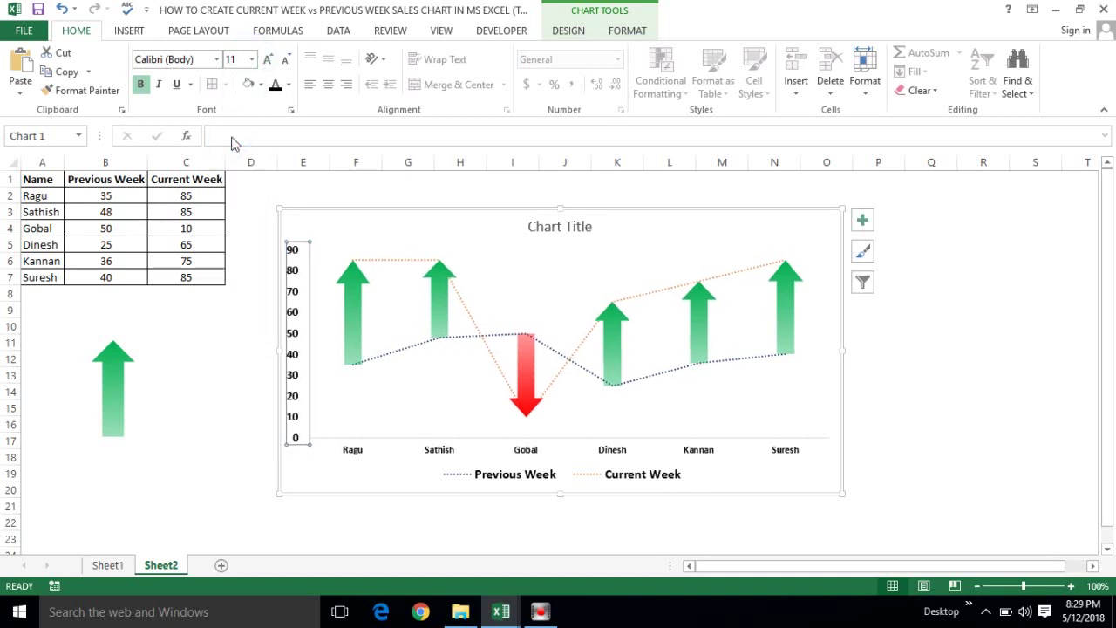
{"action": "left_click", "coordinate": [361, 447]}
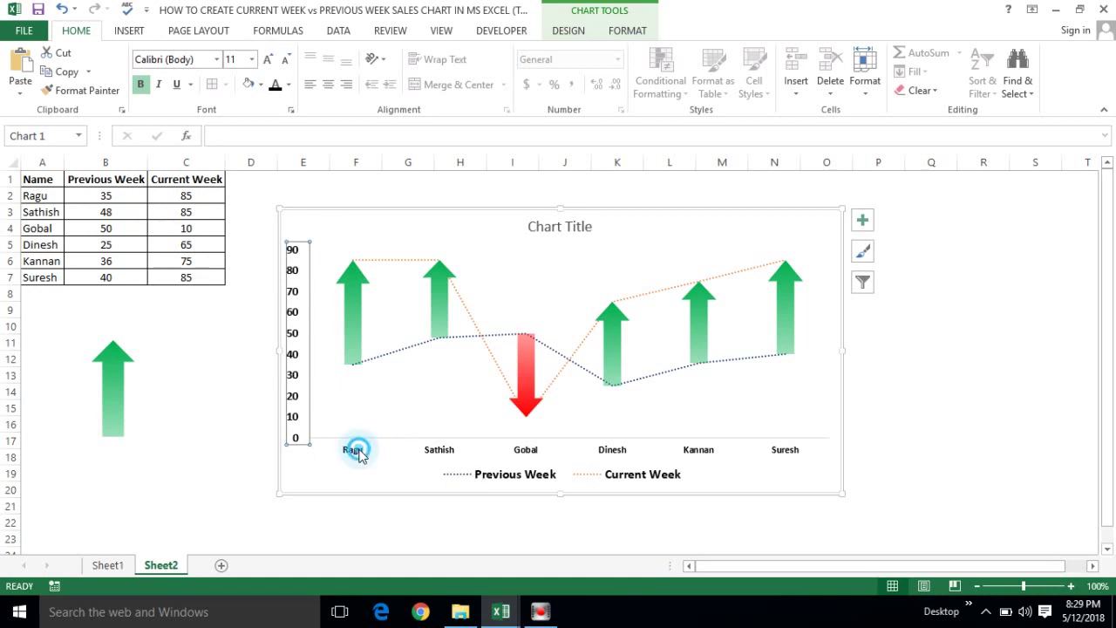
{"action": "left_click", "coordinate": [253, 59]}
{"action": "left_click", "coordinate": [231, 138]}
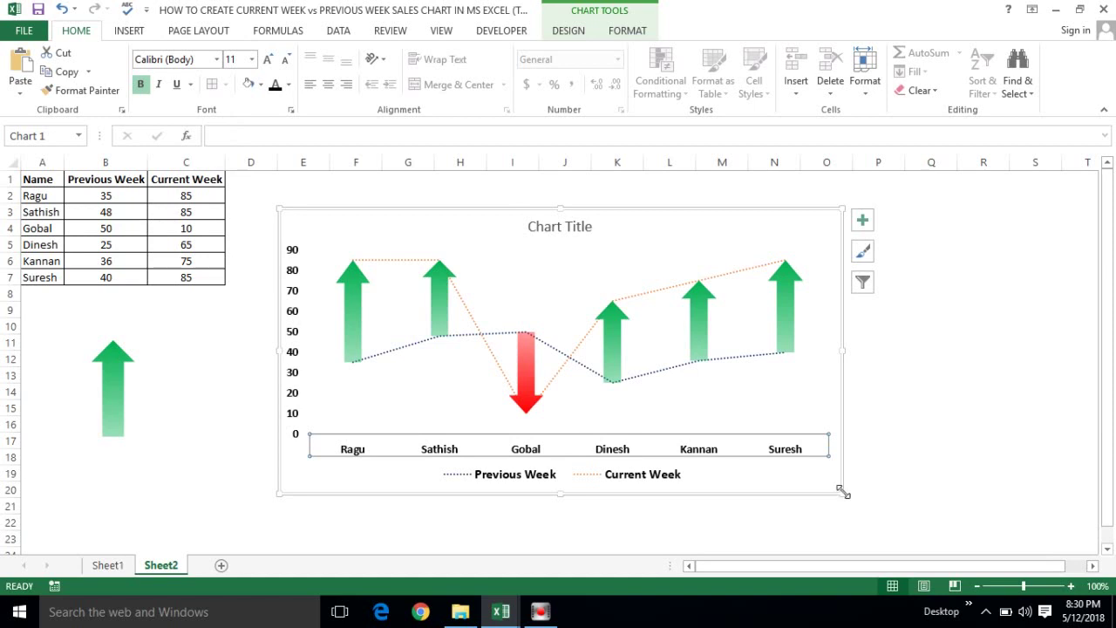
Step: Stretch the chart toward the lower right and upper left, then deselect it
{"action": "left_click_drag", "start_coordinate": [842, 492], "coordinate": [1066, 536]}
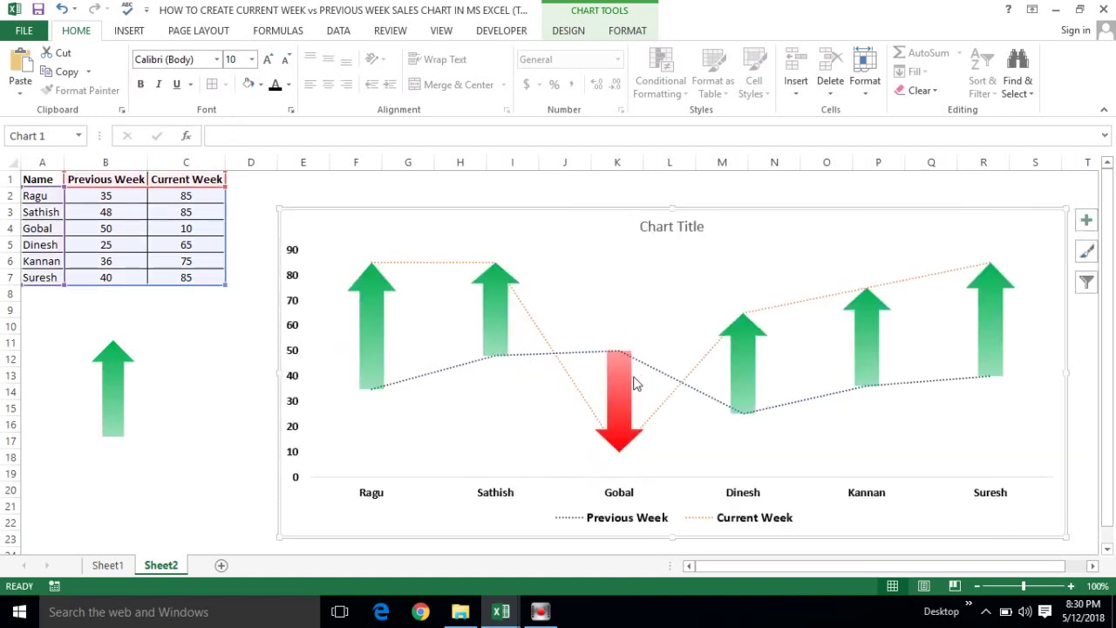
{"action": "left_click_drag", "start_coordinate": [276, 207], "coordinate": [228, 173]}
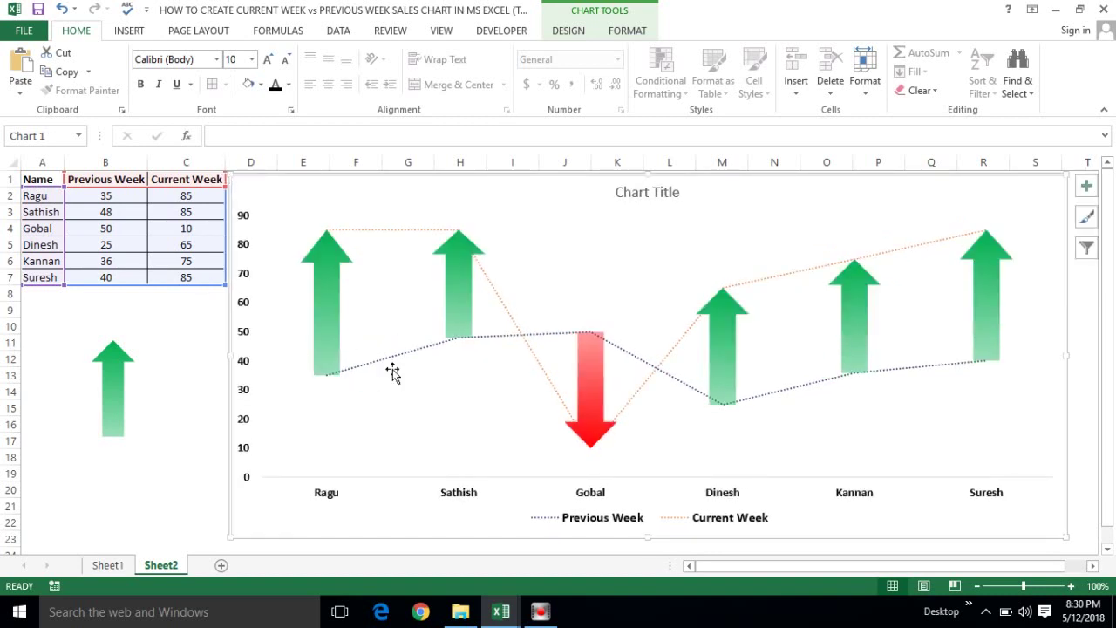
{"action": "left_click", "coordinate": [339, 447]}
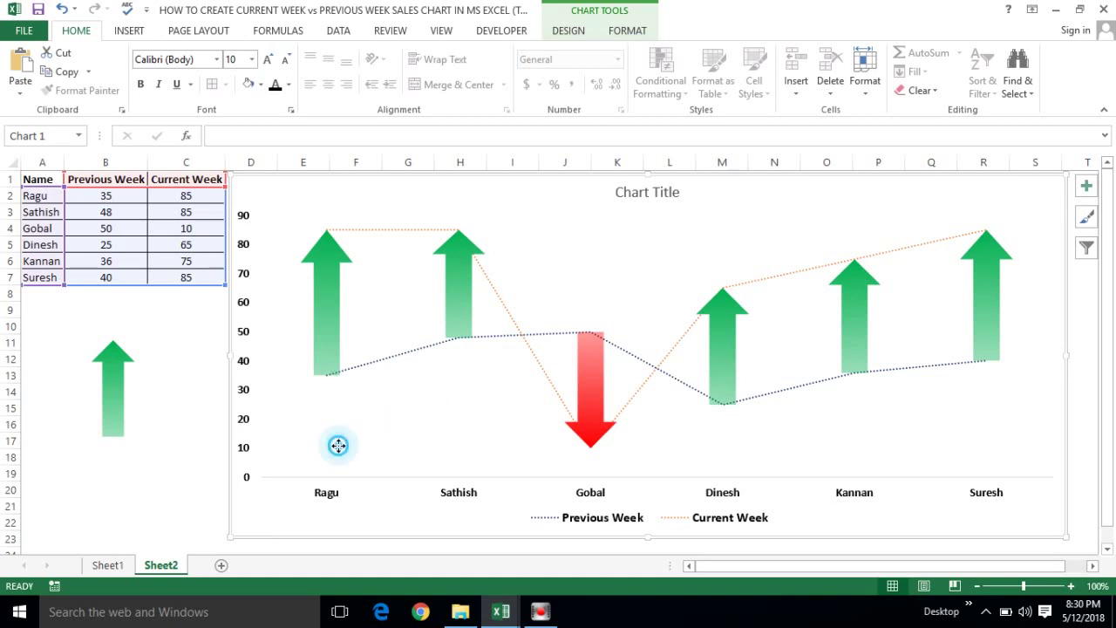
{"action": "left_click", "coordinate": [160, 375]}
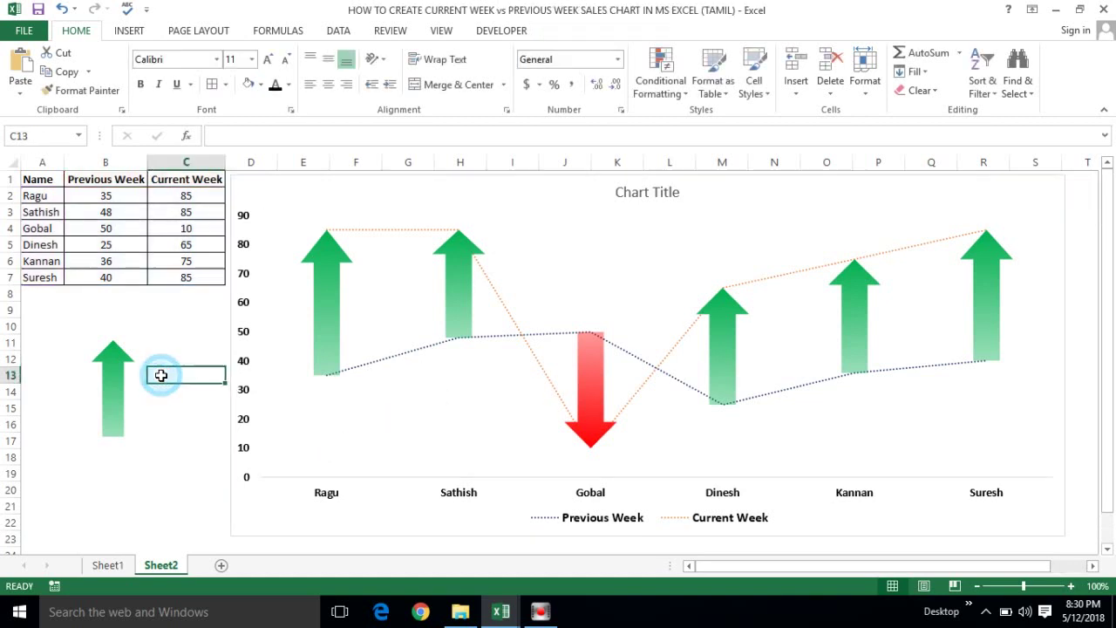
Step: Delete the green arrow shape and change Gobal's Current Week value in C4 to 3, then 15
{"action": "left_click", "coordinate": [105, 355]}
{"action": "key", "text": "Delete"}
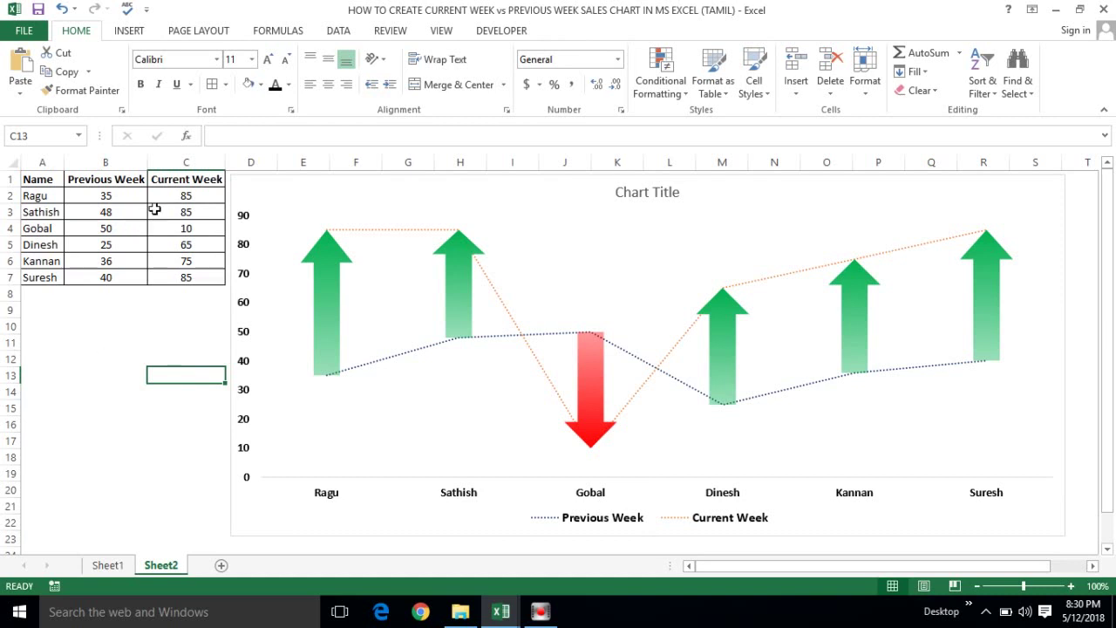
{"action": "left_click", "coordinate": [181, 226]}
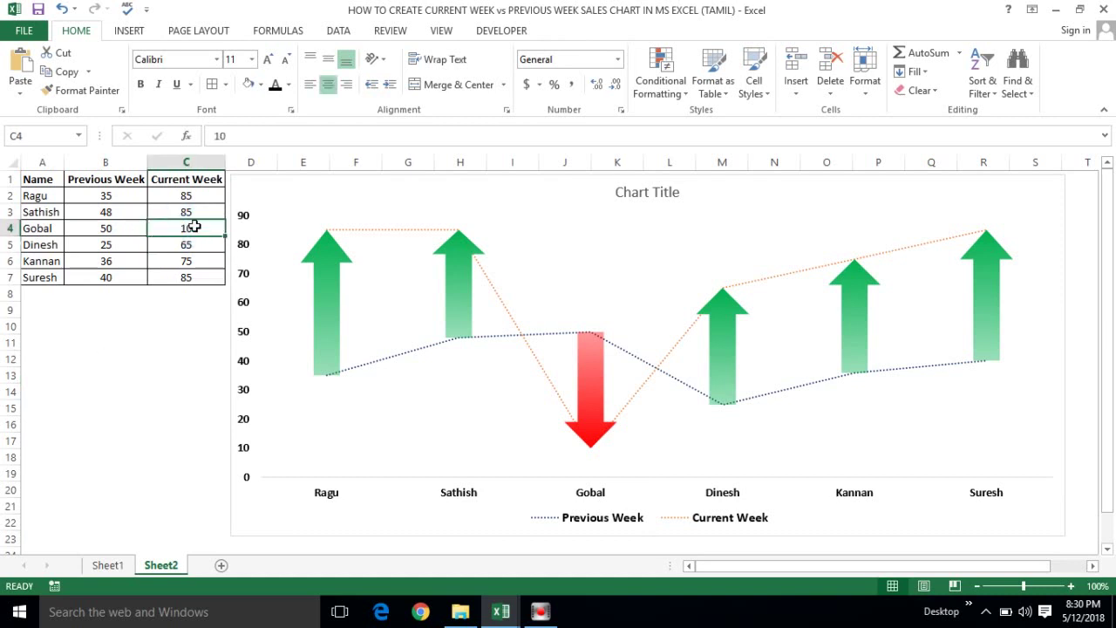
{"action": "type", "text": "3"}
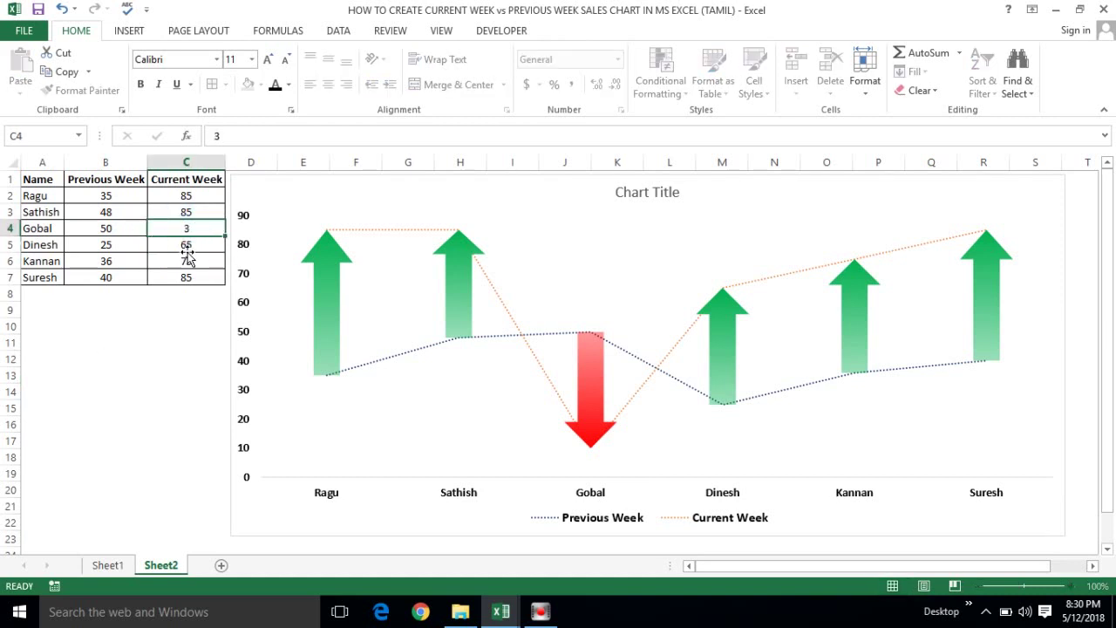
{"action": "key", "text": "Return"}
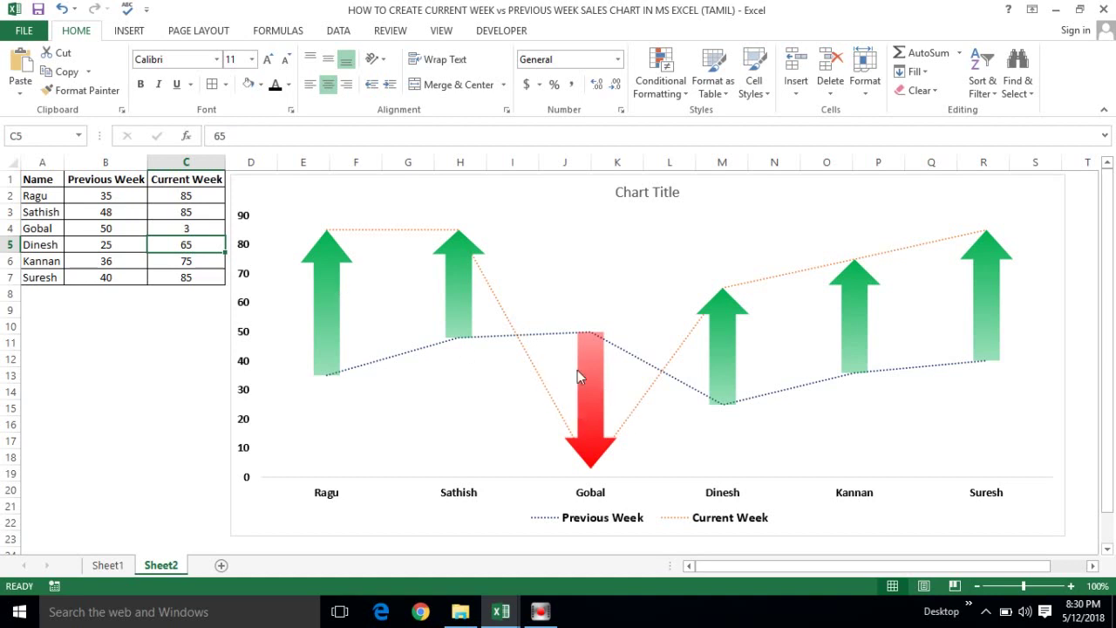
{"action": "left_click", "coordinate": [191, 228]}
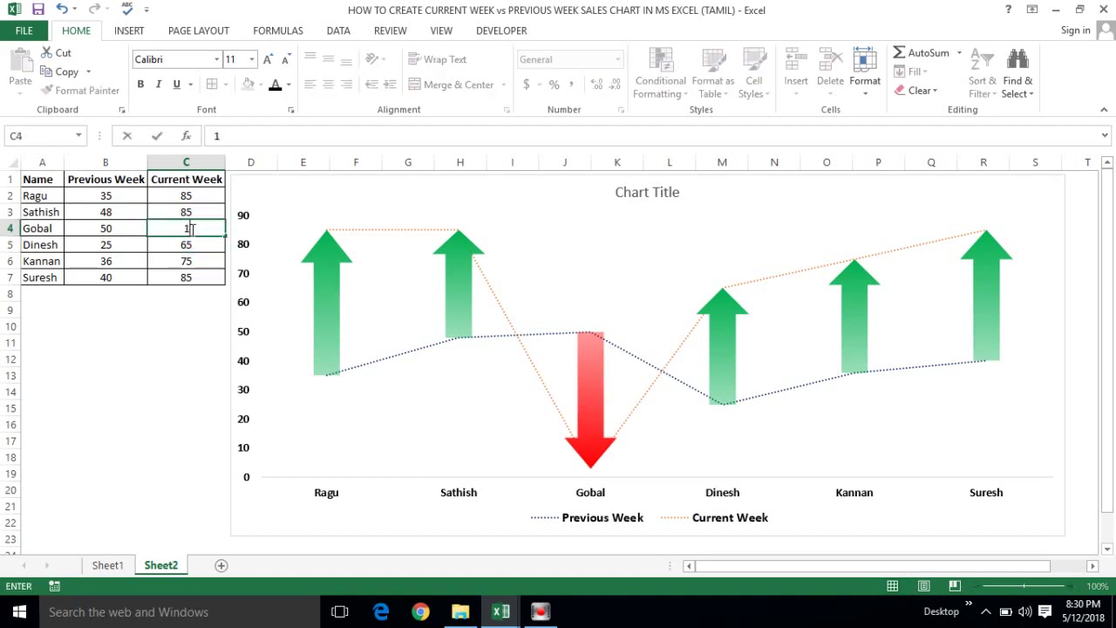
{"action": "type", "text": "15"}
{"action": "key", "text": "Return"}
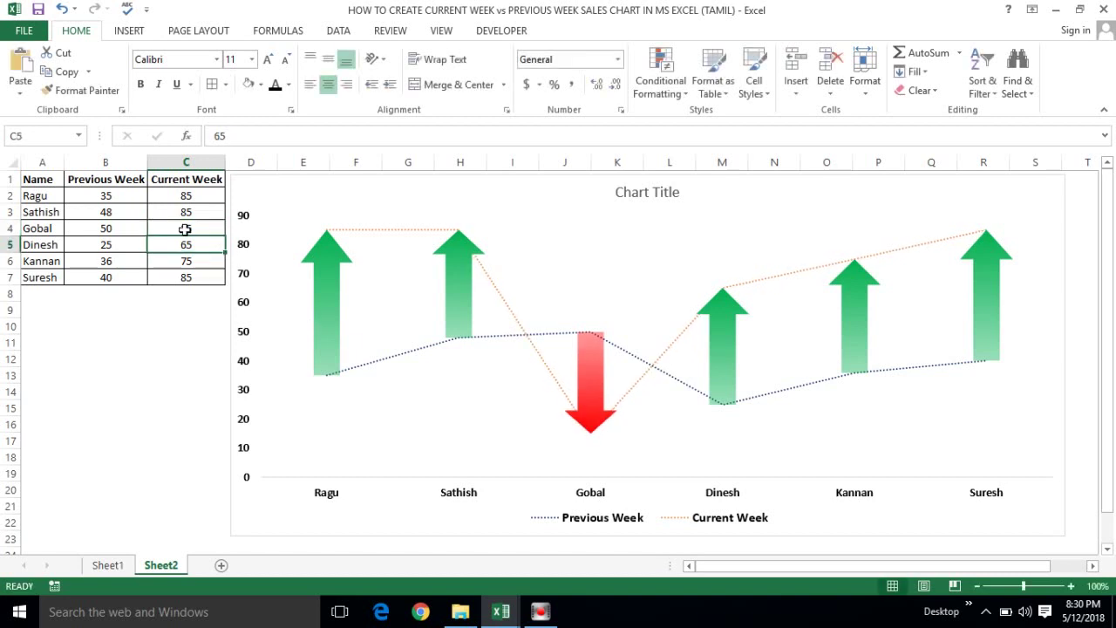
{"action": "left_click", "coordinate": [185, 229]}
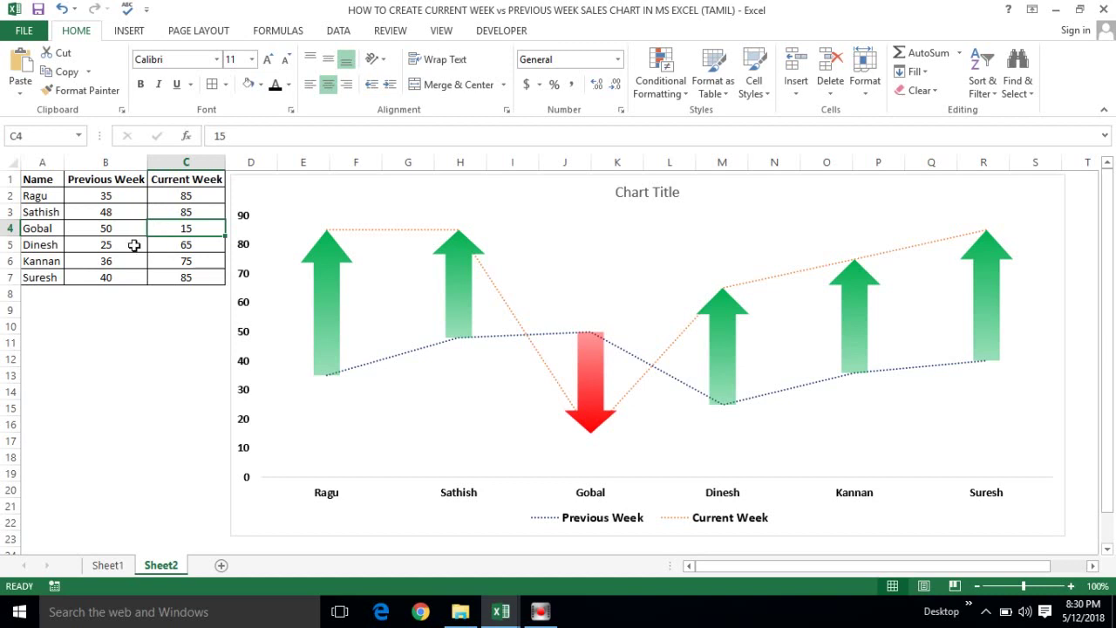
Step: Set Ragu's Current Week value in C2 to 90 and Dinesh's in C5 to 72
{"action": "left_click", "coordinate": [188, 195]}
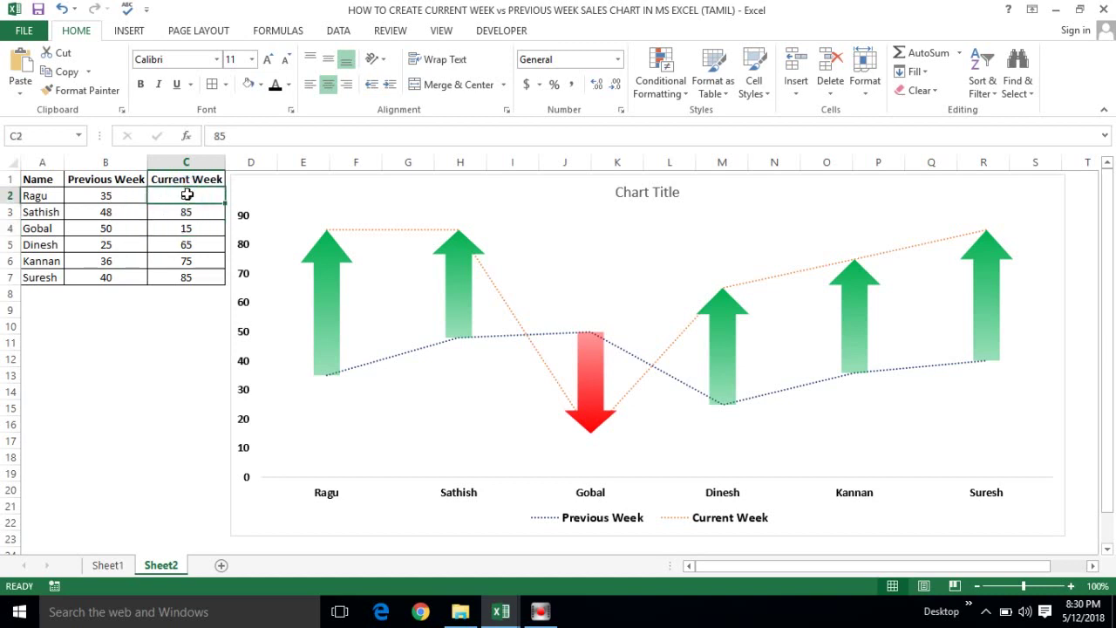
{"action": "type", "text": "10"}
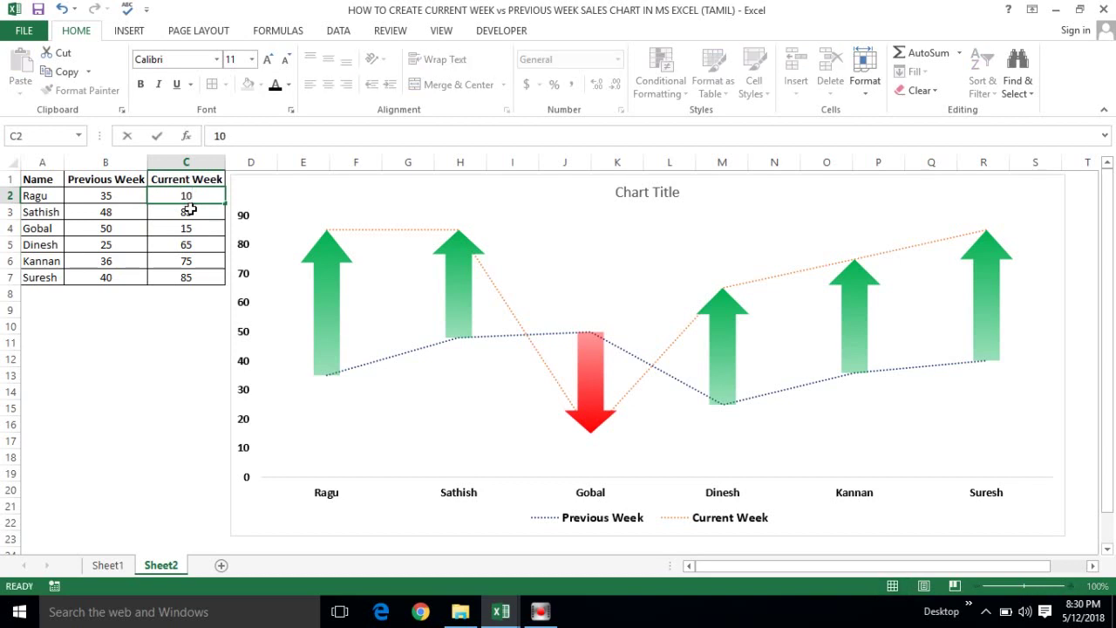
{"action": "key", "text": "Return"}
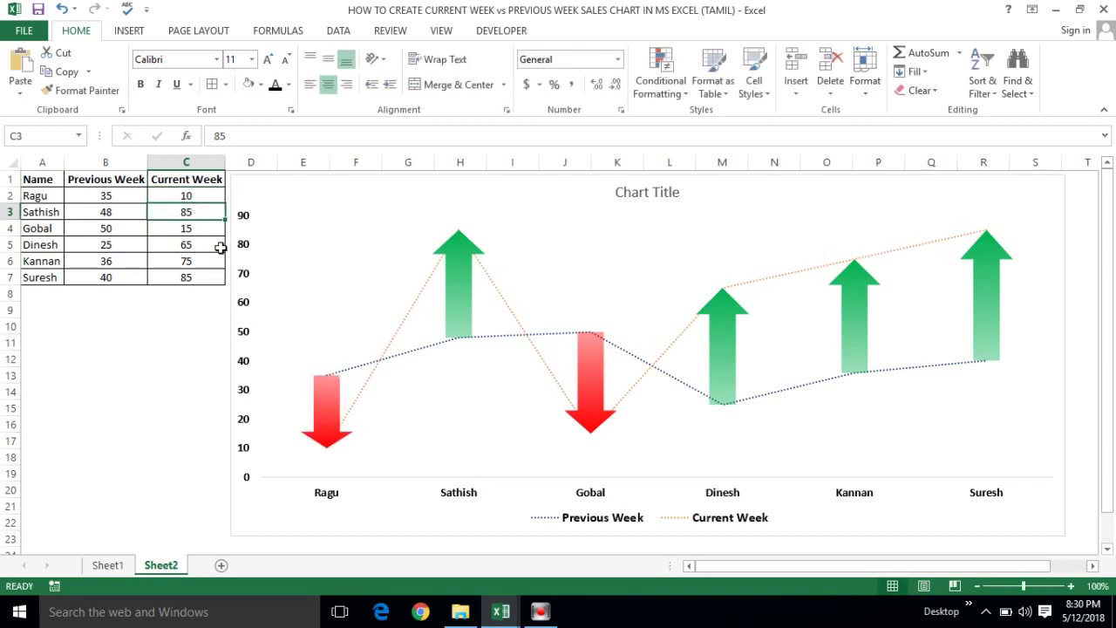
{"action": "left_click", "coordinate": [192, 196]}
{"action": "type", "text": "90"}
{"action": "key", "text": "Return"}
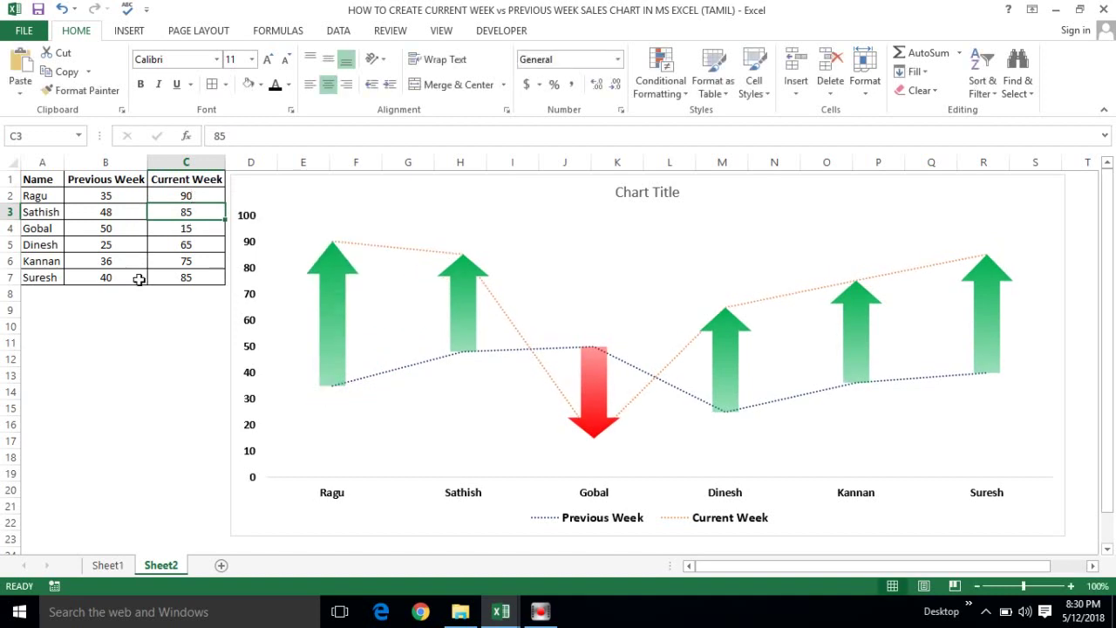
{"action": "left_click", "coordinate": [193, 248]}
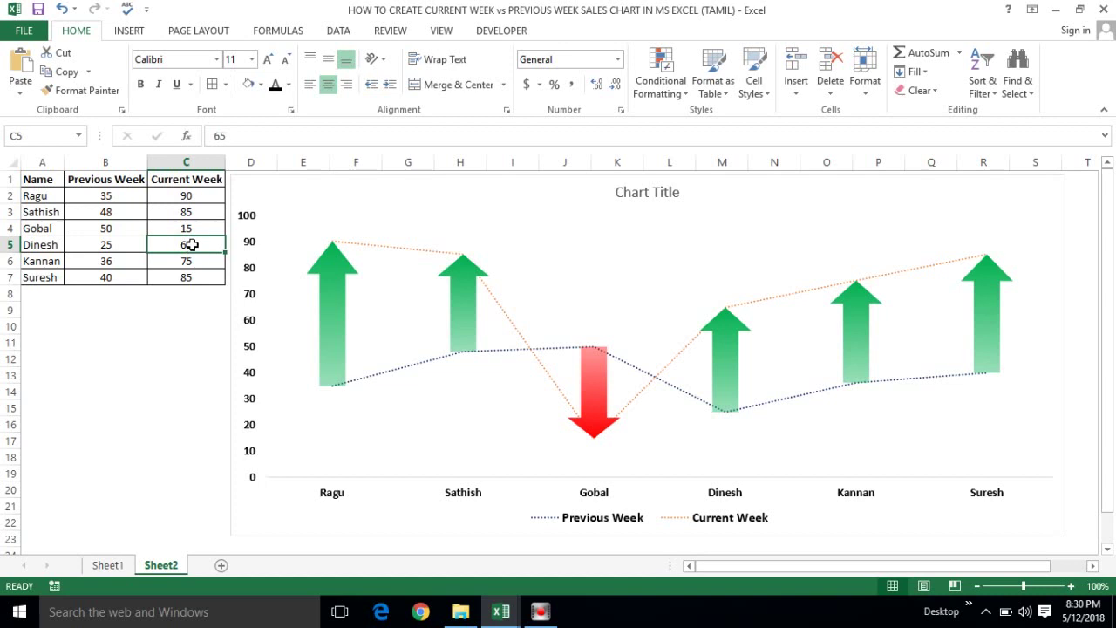
{"action": "type", "text": "72"}
{"action": "key", "text": "Return"}
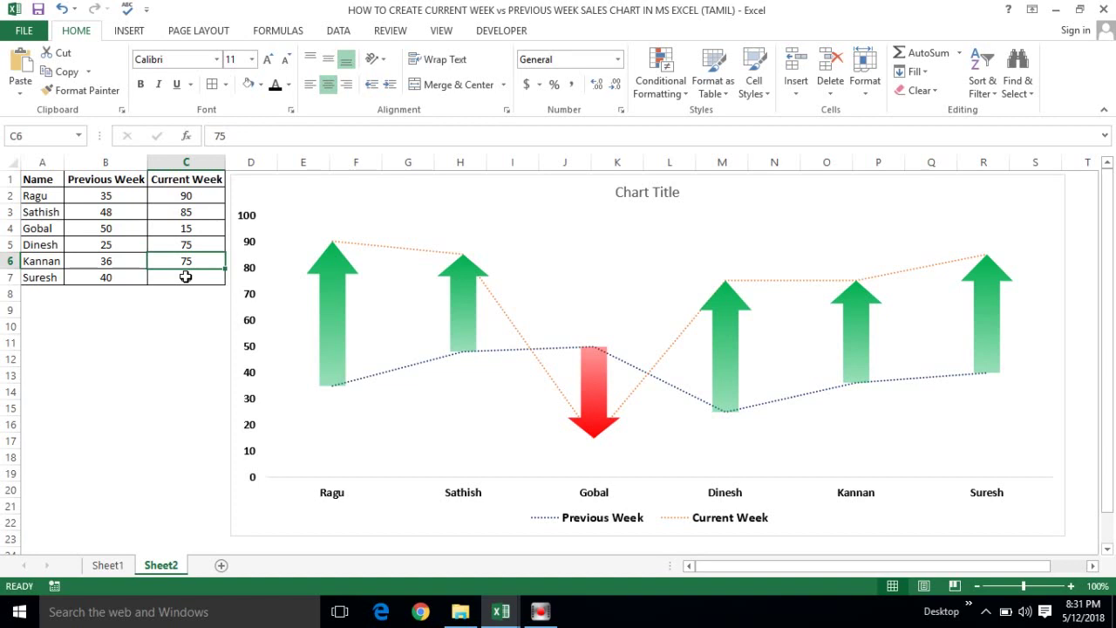
Step: Set Suresh's Current Week value in C7 to 80 and select the chart
{"action": "left_click", "coordinate": [180, 280]}
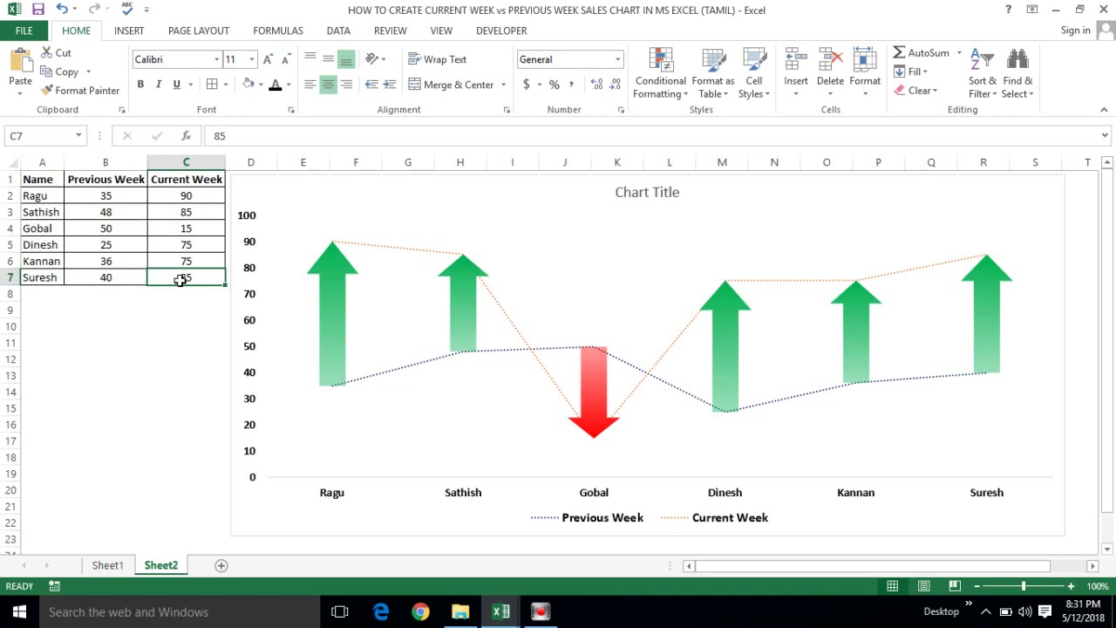
{"action": "type", "text": "1"}
{"action": "key", "text": "Return"}
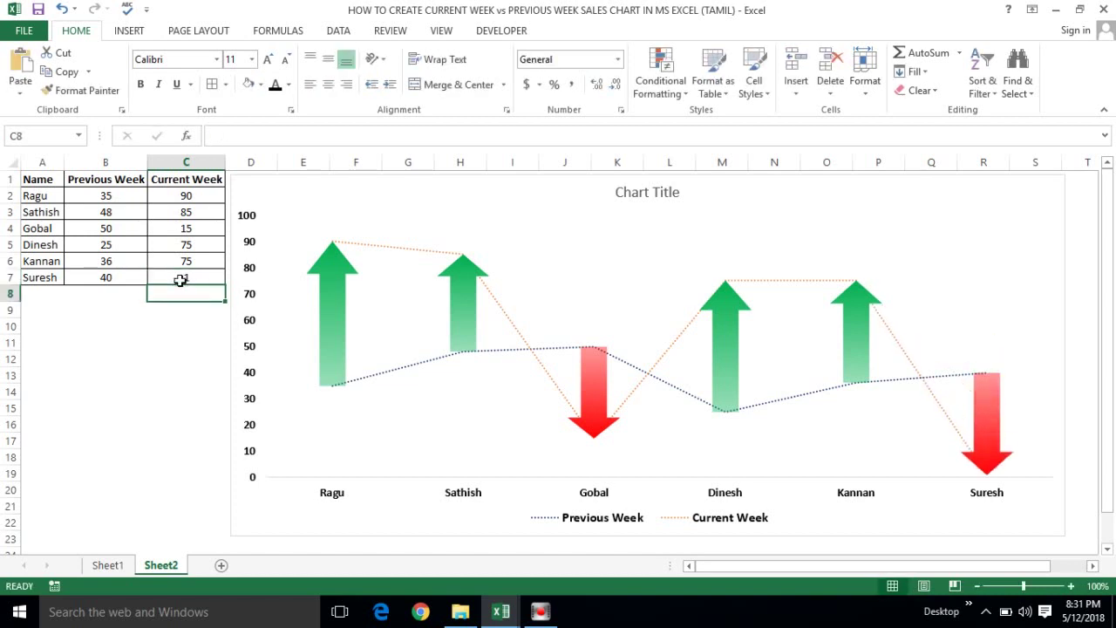
{"action": "left_click", "coordinate": [170, 279]}
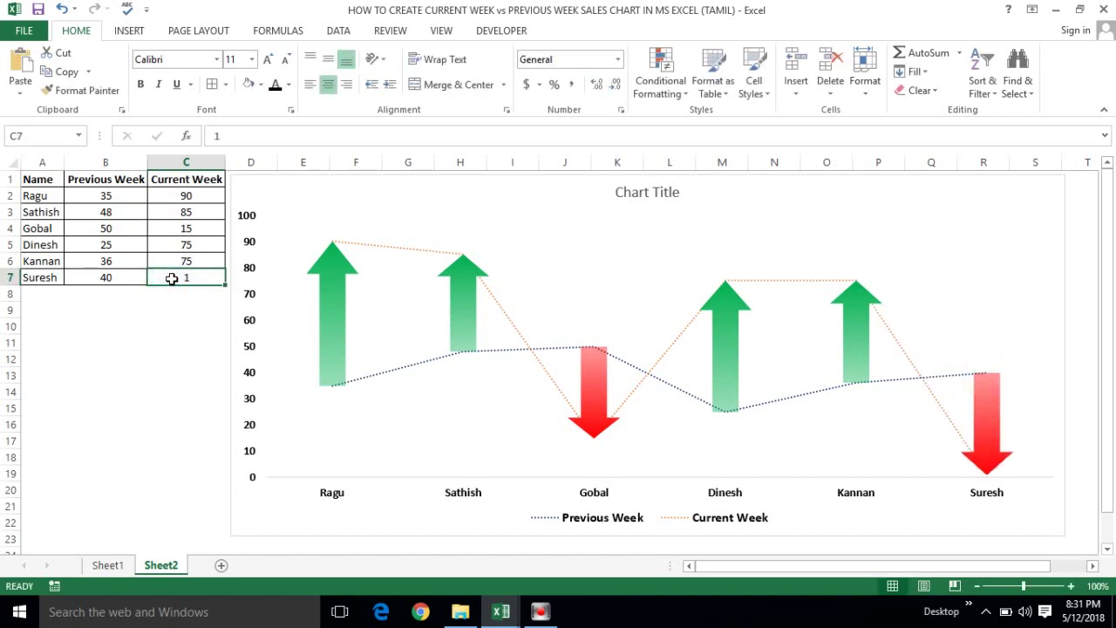
{"action": "type", "text": "80"}
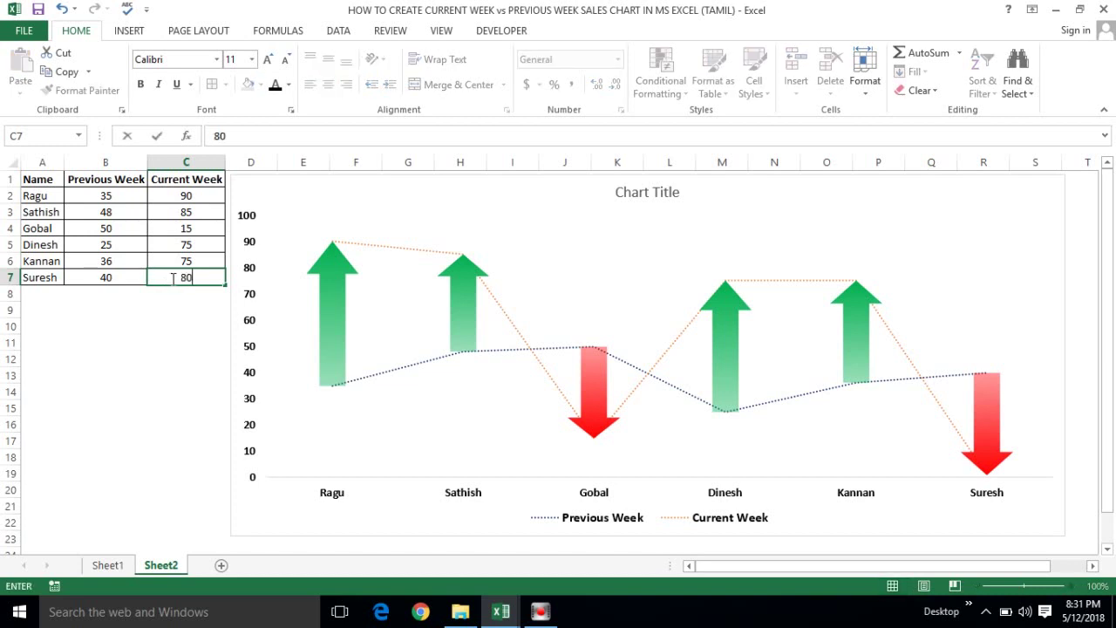
{"action": "key", "text": "Return"}
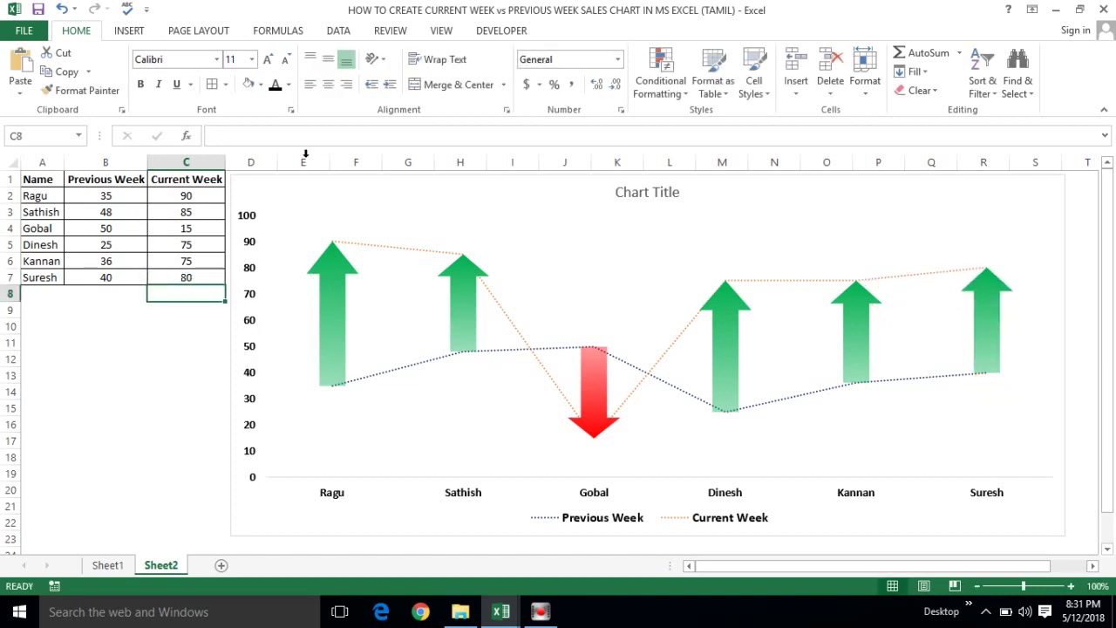
{"action": "left_click", "coordinate": [269, 182]}
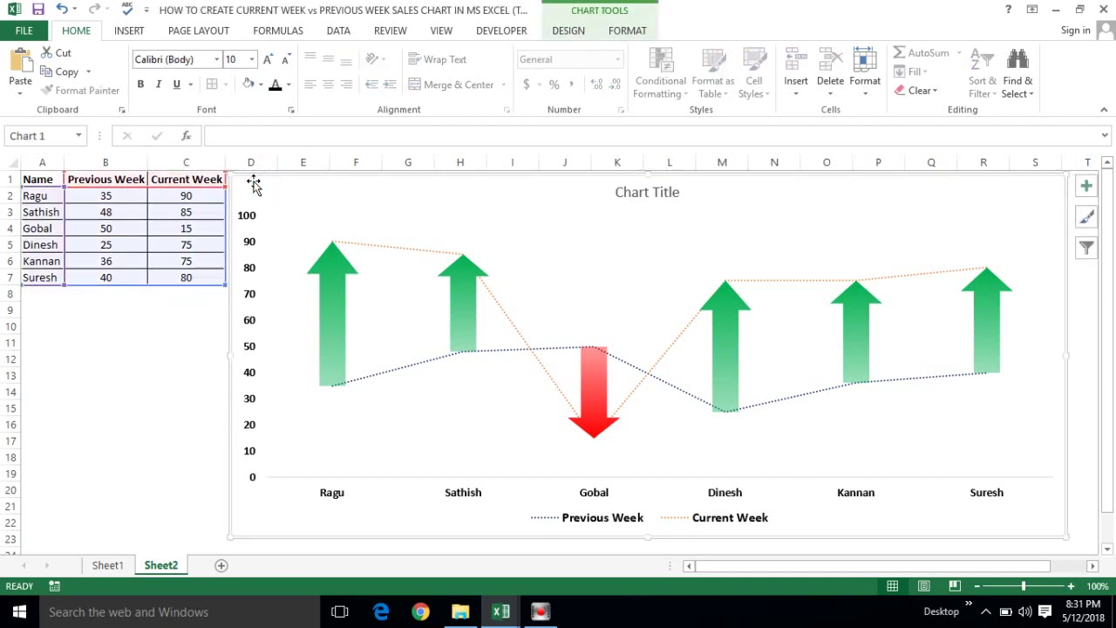
Step: Give the chart outline a 2¼ pt weight, dark blue colour and dashed style
{"action": "left_click", "coordinate": [626, 31]}
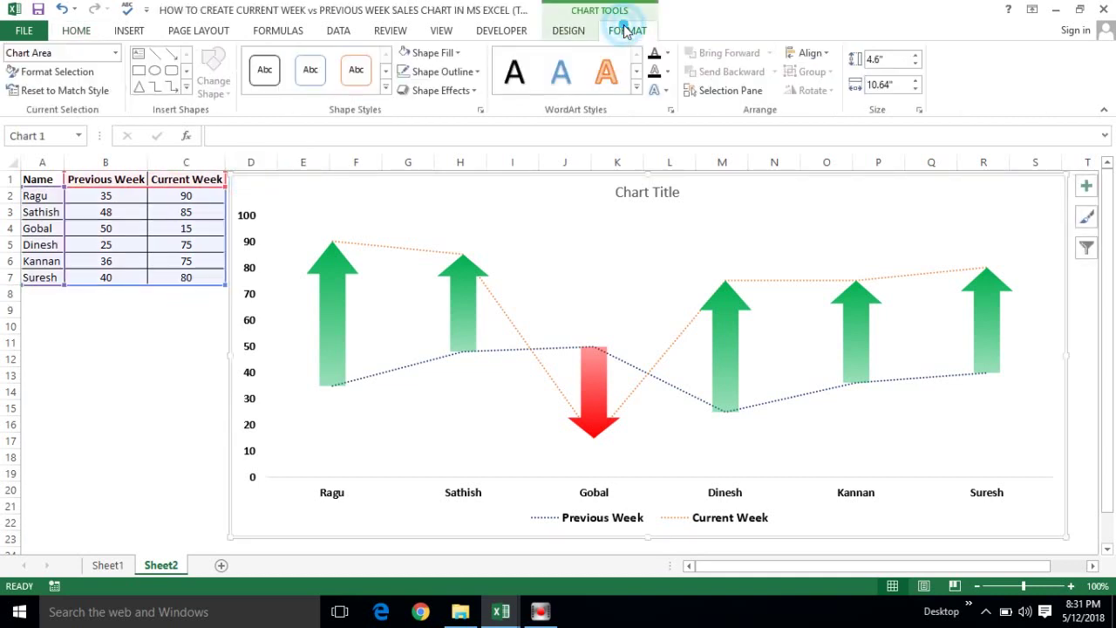
{"action": "left_click", "coordinate": [477, 73]}
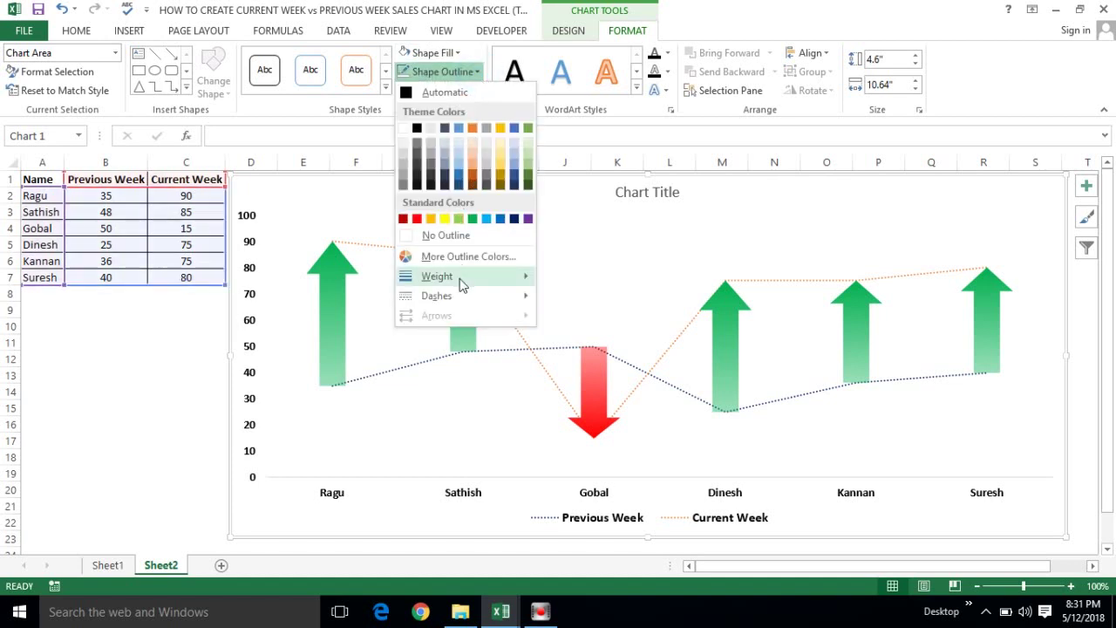
{"action": "mouse_move", "coordinate": [449, 277]}
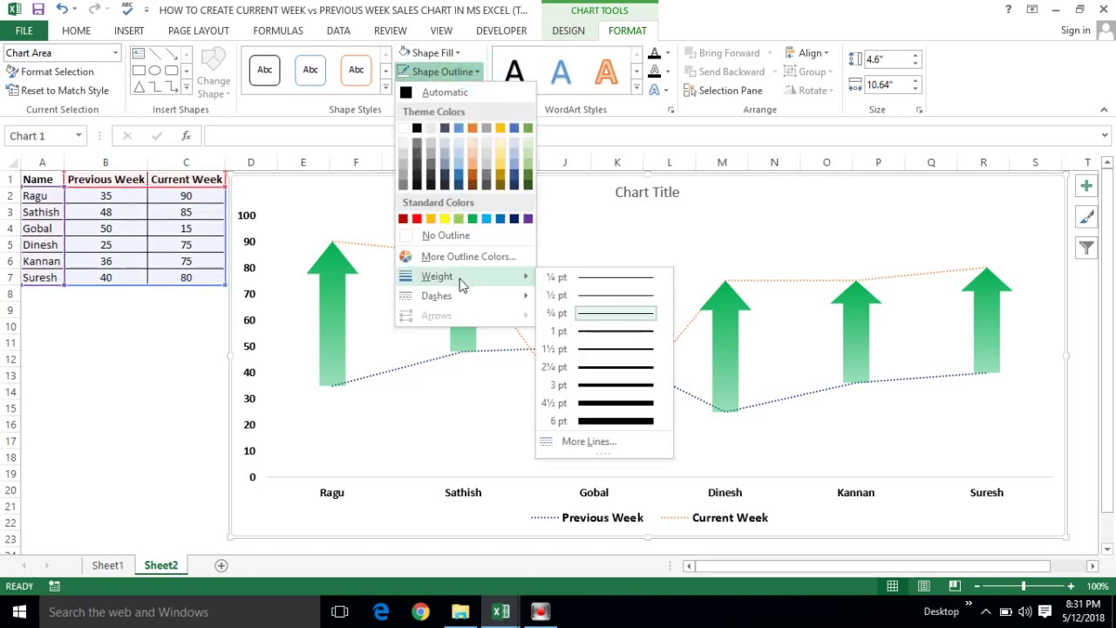
{"action": "left_click", "coordinate": [589, 366]}
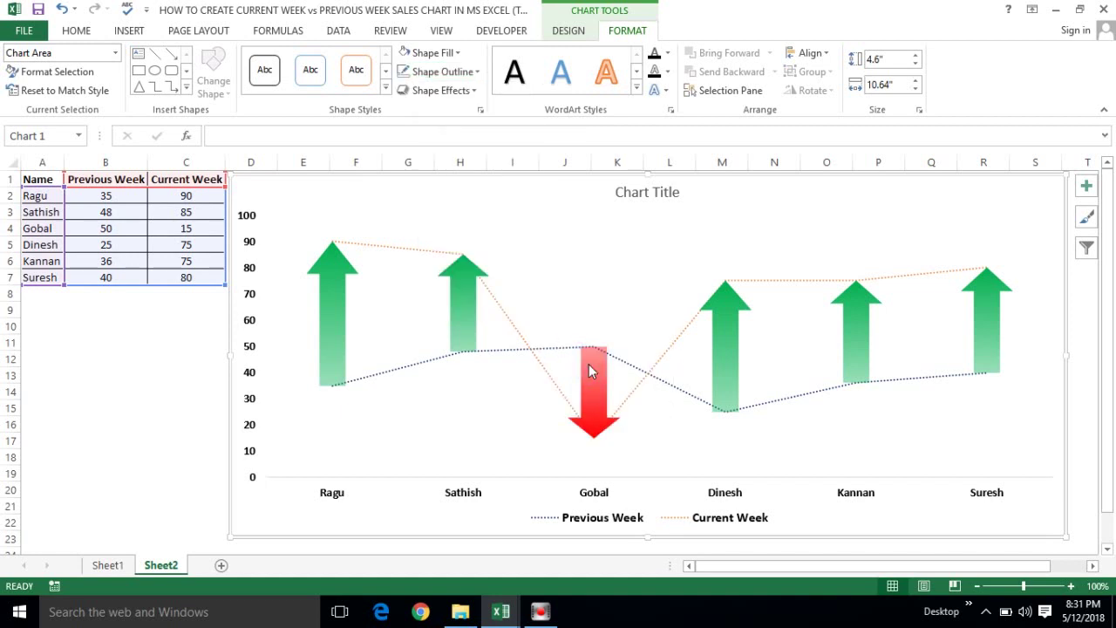
{"action": "left_click", "coordinate": [477, 72]}
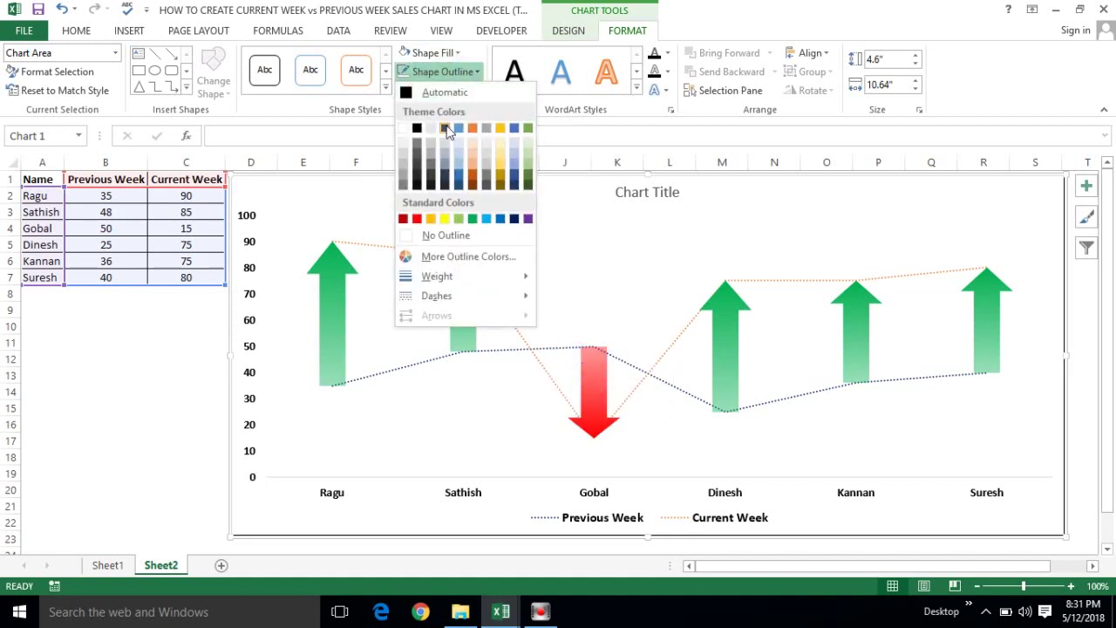
{"action": "left_click", "coordinate": [512, 218]}
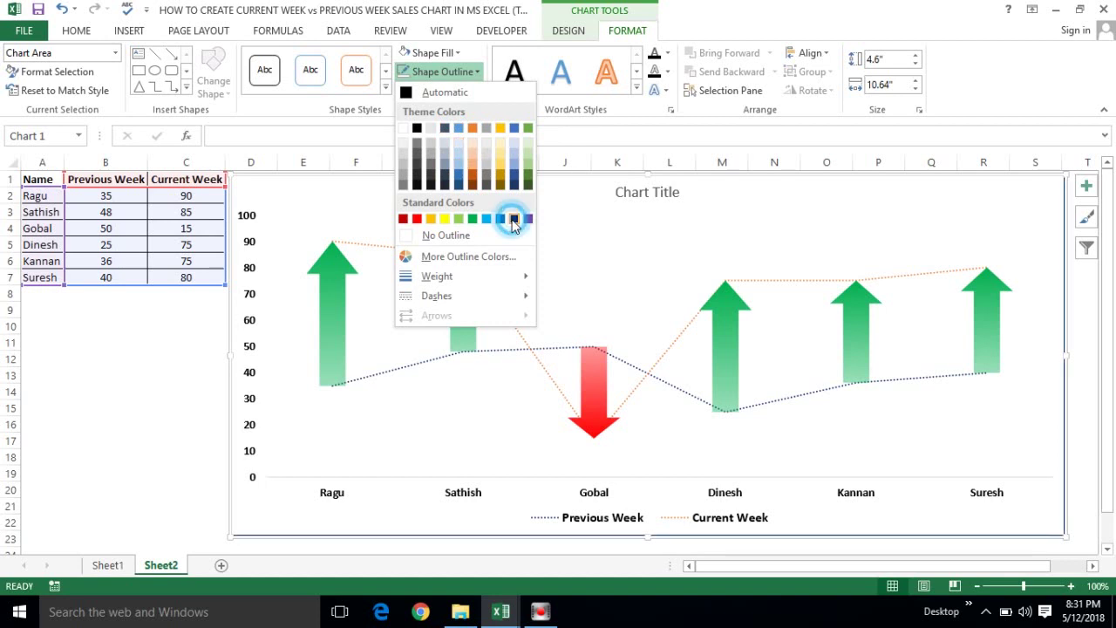
{"action": "left_click", "coordinate": [478, 75]}
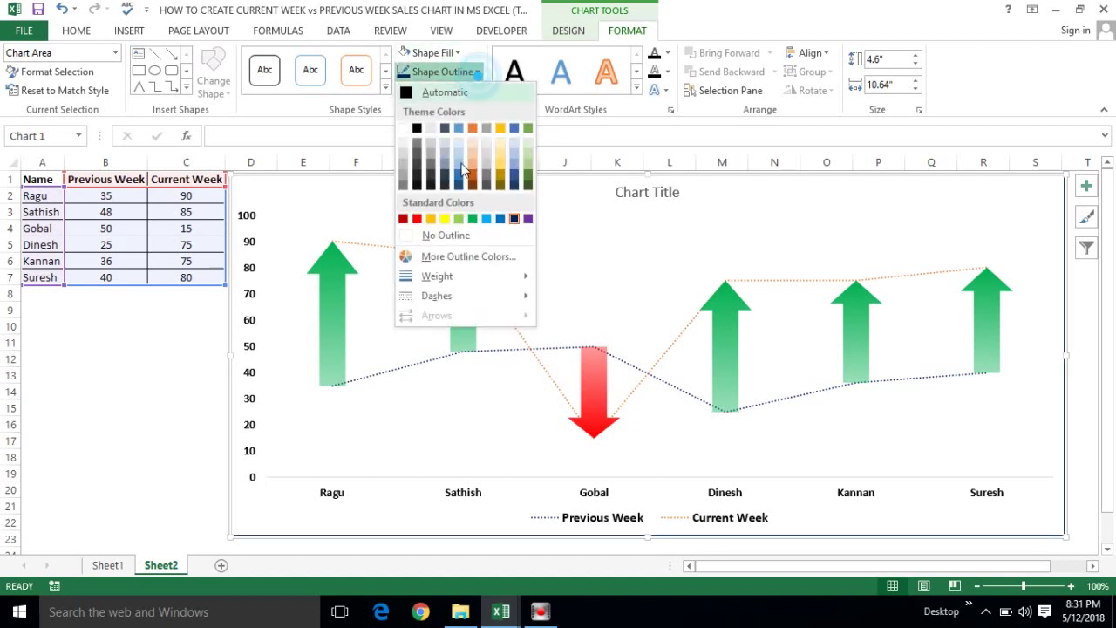
{"action": "mouse_move", "coordinate": [493, 281]}
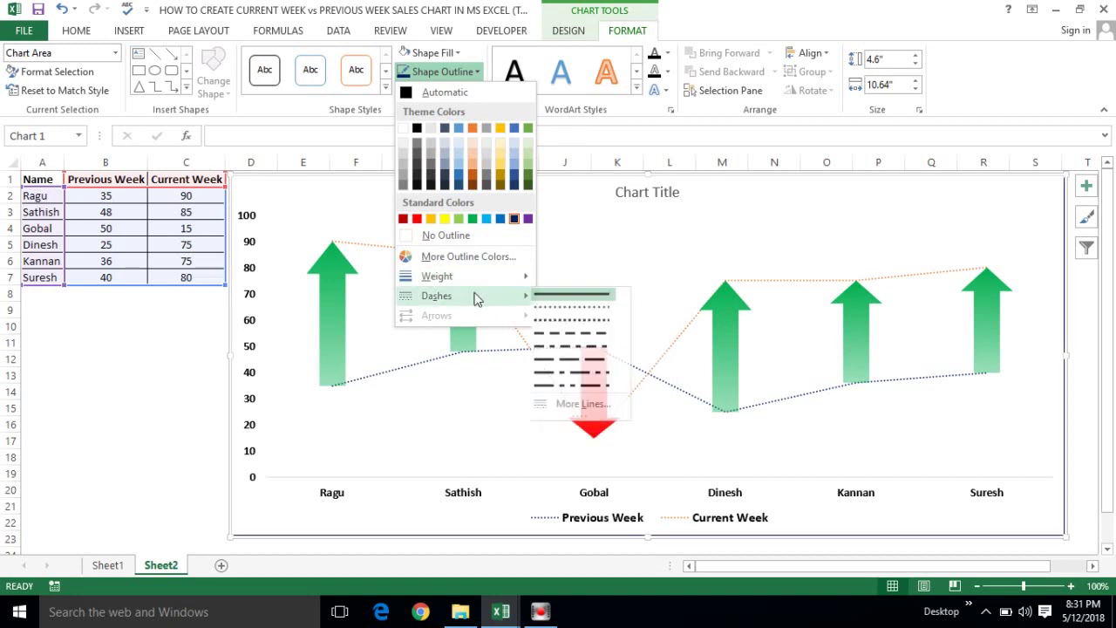
{"action": "left_click", "coordinate": [564, 323]}
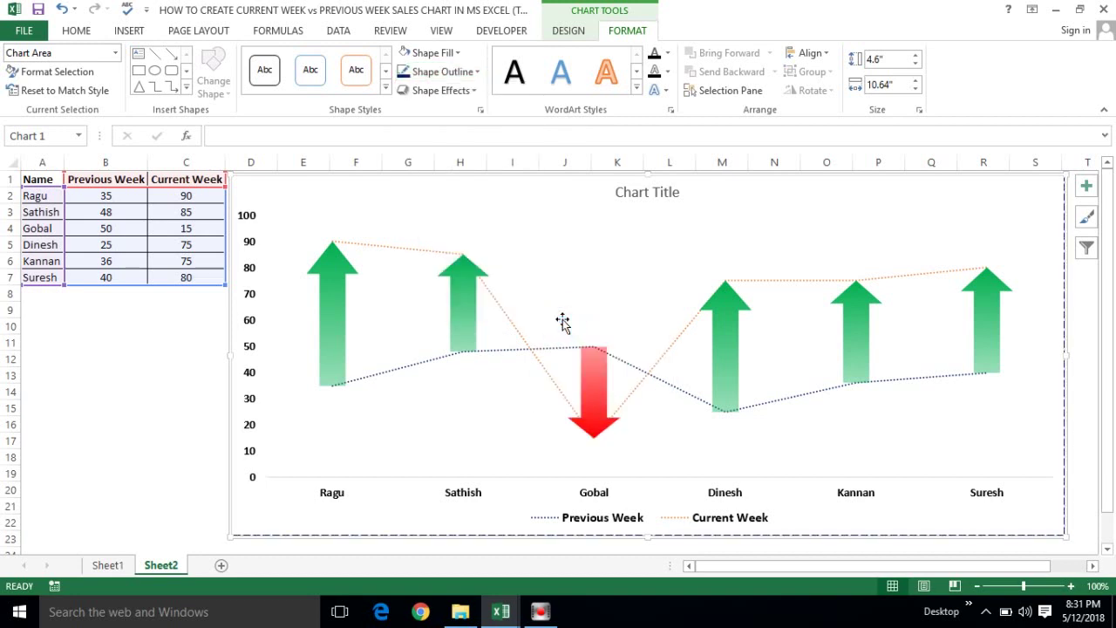
{"action": "left_click", "coordinate": [215, 296]}
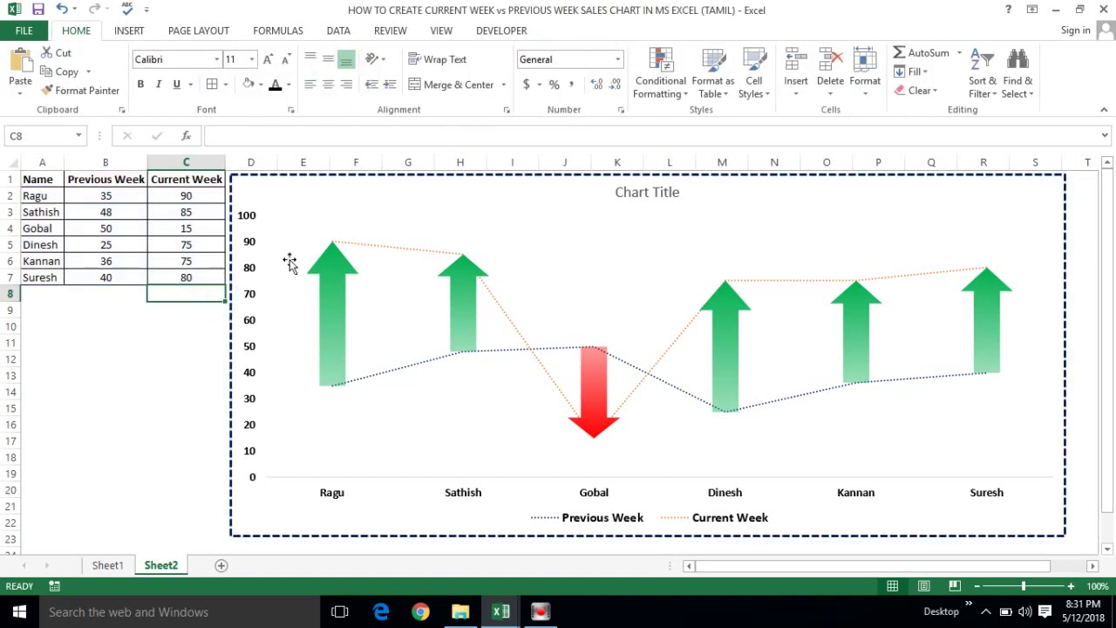
Step: Fill the entire worksheet with black
{"action": "left_click", "coordinate": [198, 332]}
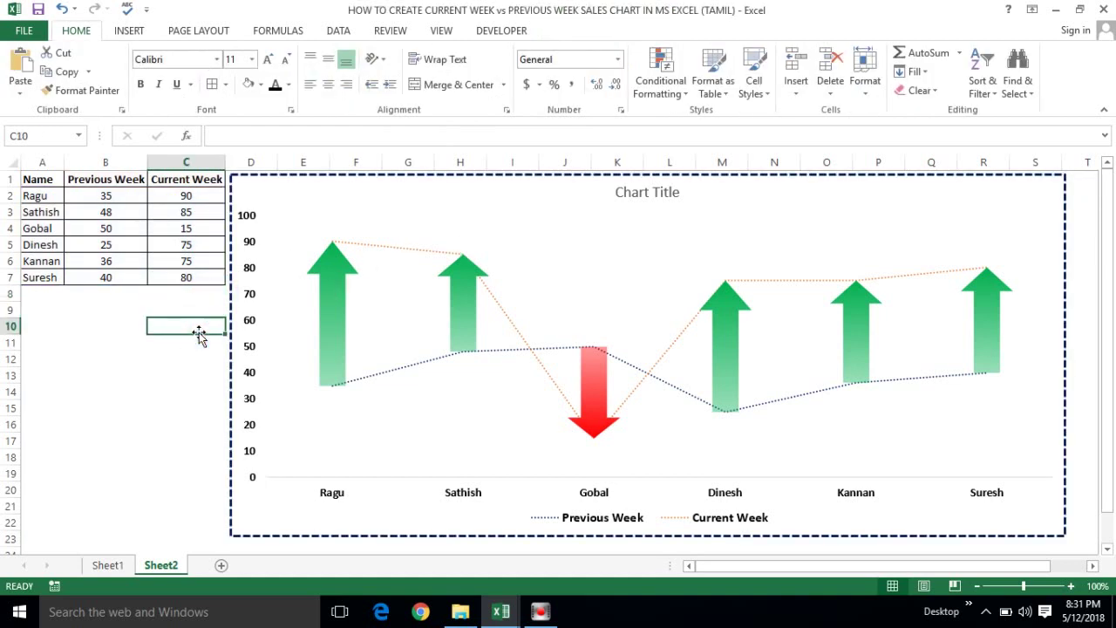
{"action": "left_click", "coordinate": [177, 361]}
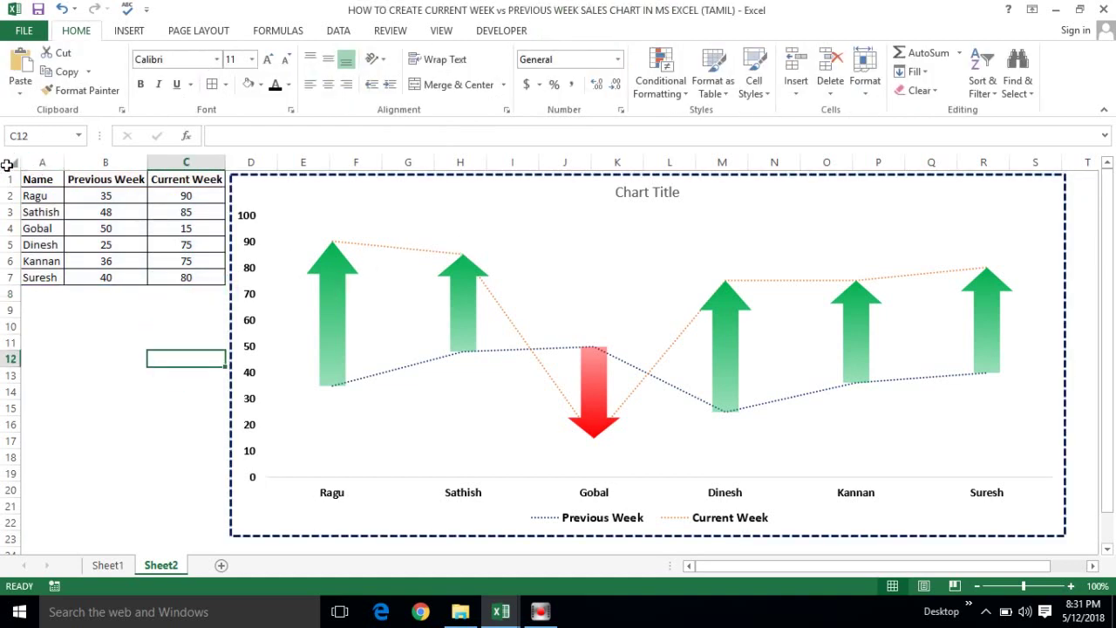
{"action": "left_click", "coordinate": [7, 164]}
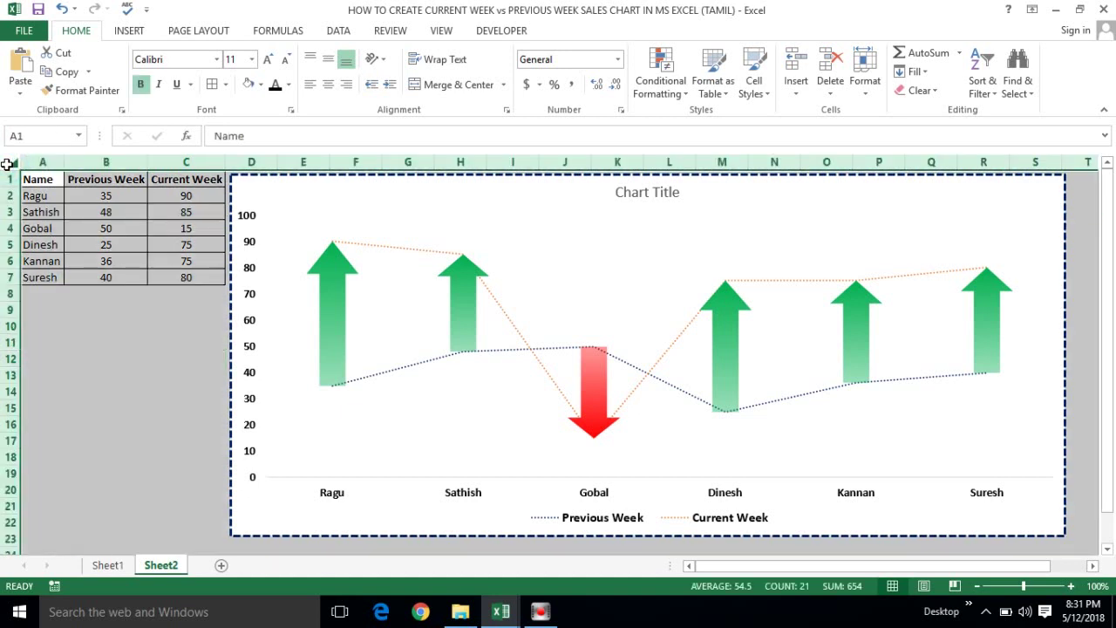
{"action": "left_click", "coordinate": [259, 84]}
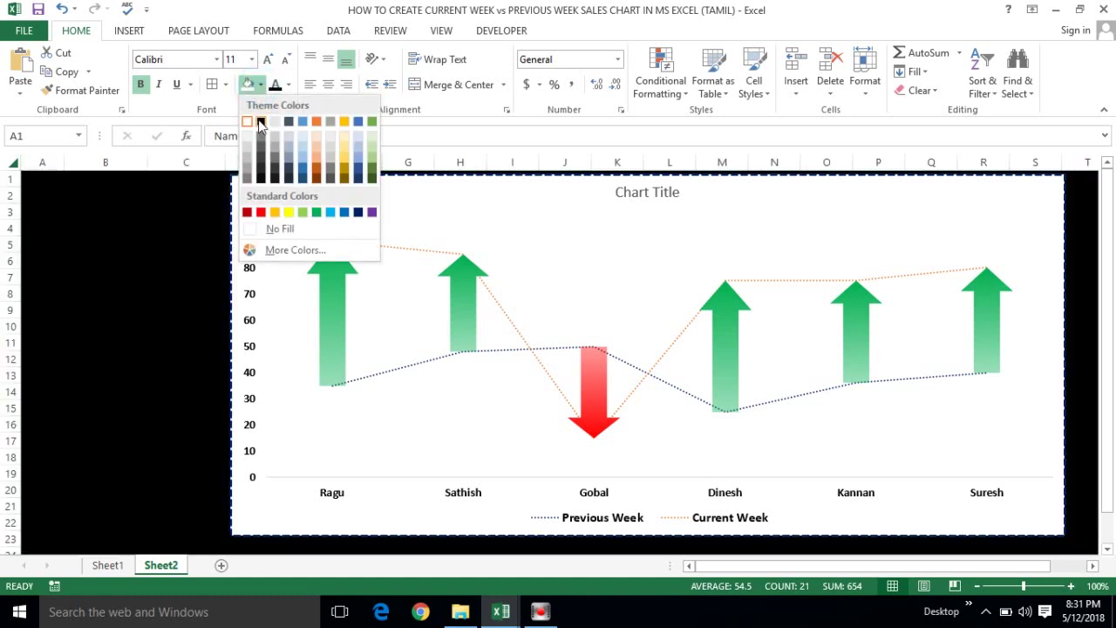
{"action": "left_click", "coordinate": [260, 122]}
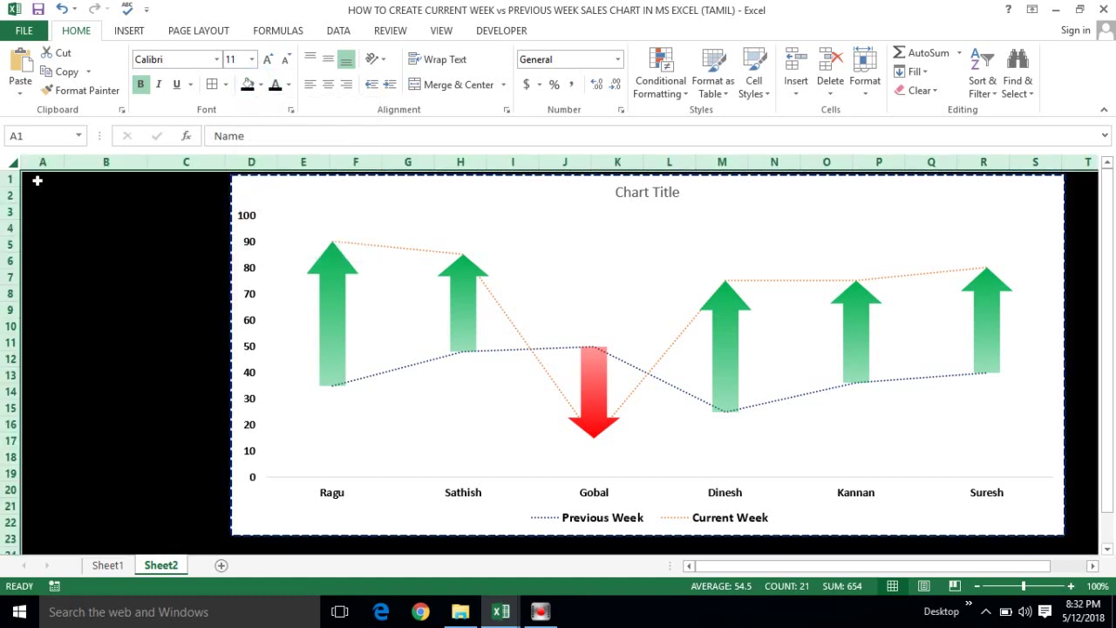
Step: Give the data table cells A1:C7 a white fill
{"action": "left_click_drag", "start_coordinate": [38, 180], "coordinate": [186, 277]}
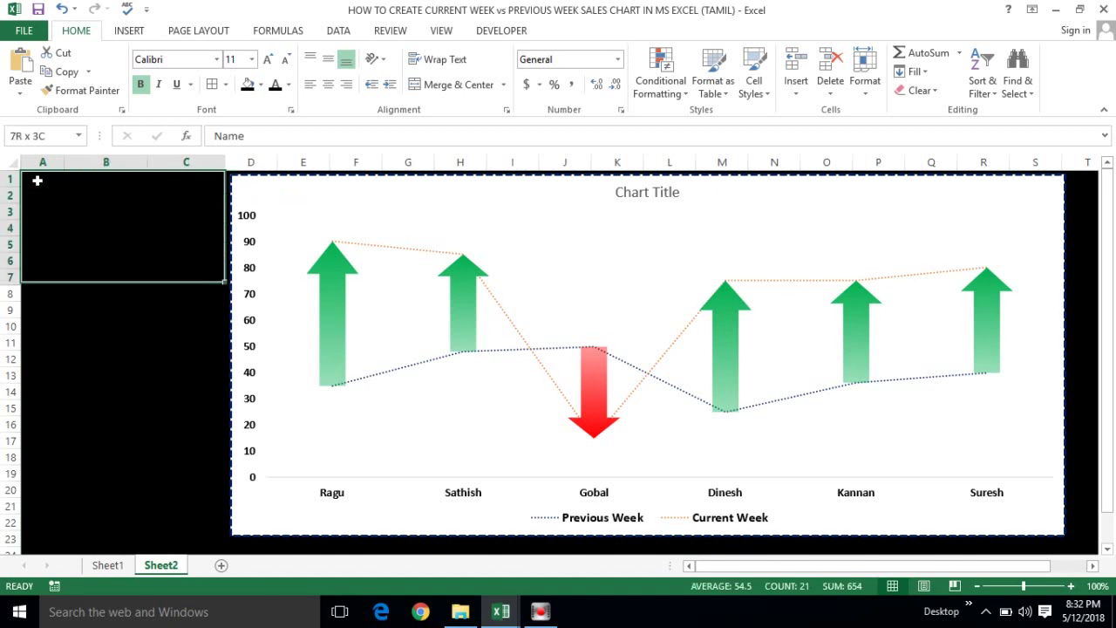
{"action": "left_click", "coordinate": [260, 83]}
{"action": "left_click", "coordinate": [249, 123]}
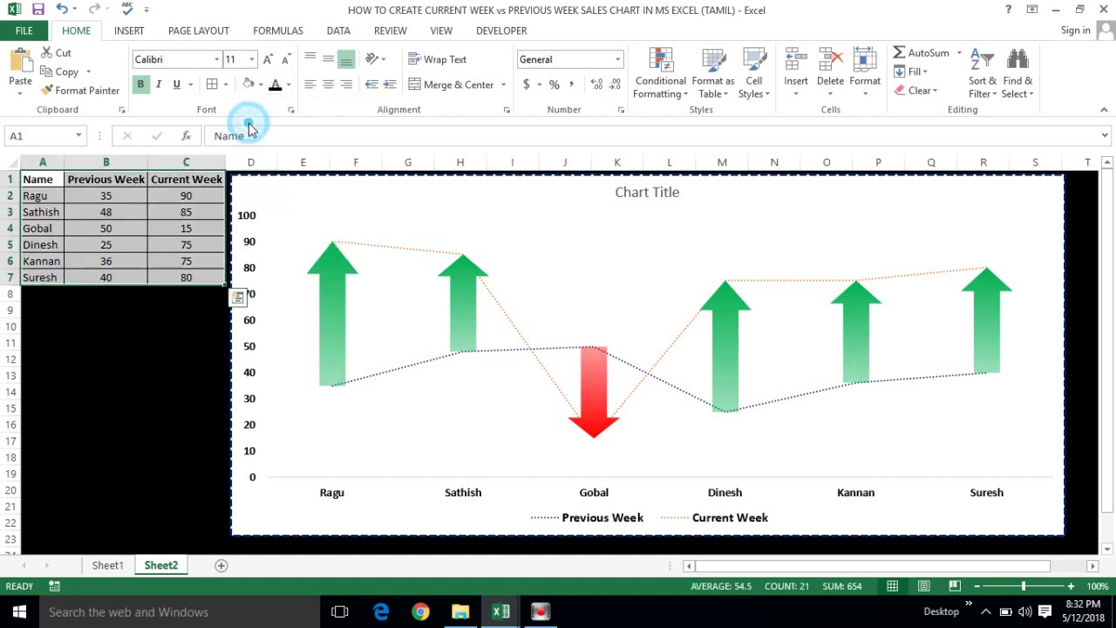
{"action": "left_click", "coordinate": [127, 331]}
{"action": "left_click", "coordinate": [127, 331]}
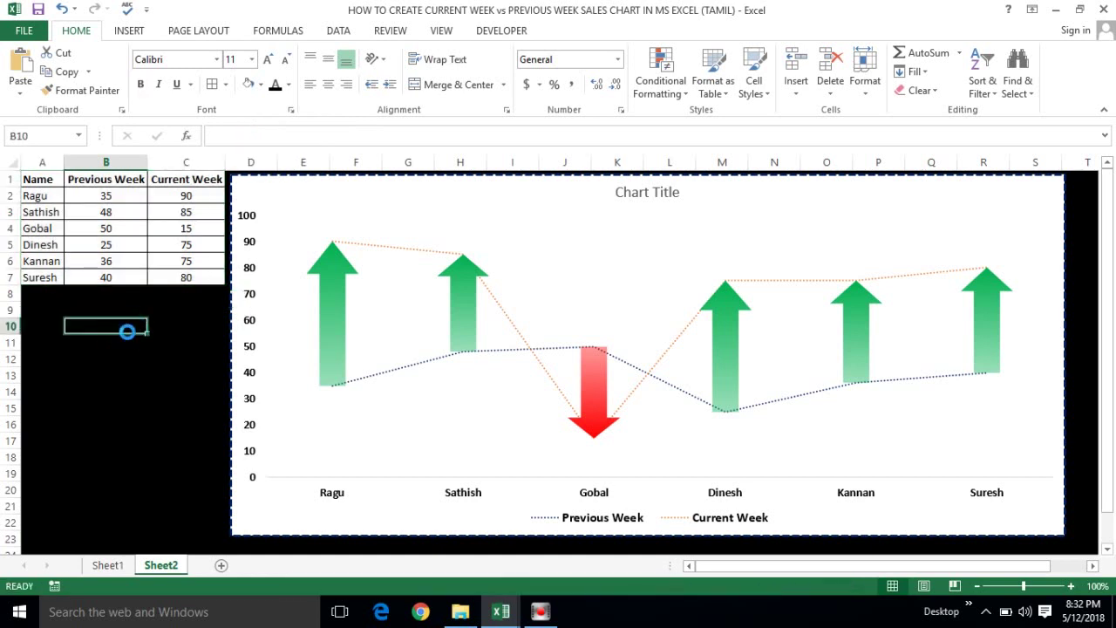
Step: Replace the chart title with 'Name Wise Sales Information (Previous Week Vs Current Week)'
{"action": "double_click", "coordinate": [661, 192]}
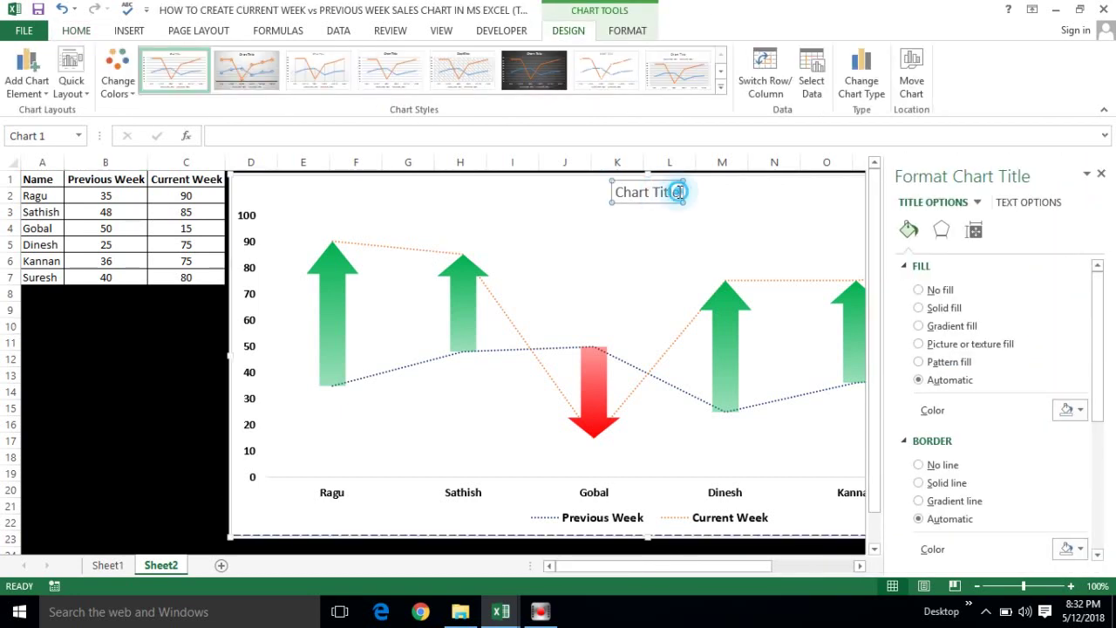
{"action": "key", "text": "BackSpace"}
{"action": "key", "text": "BackSpace"}
{"action": "key", "text": "BackSpace"}
{"action": "key", "text": "BackSpace"}
{"action": "key", "text": "BackSpace"}
{"action": "key", "text": "BackSpace"}
{"action": "key", "text": "BackSpace"}
{"action": "key", "text": "BackSpace"}
{"action": "key", "text": "BackSpace"}
{"action": "key", "text": "BackSpace"}
{"action": "key", "text": "BackSpace"}
{"action": "type", "text": "Name"}
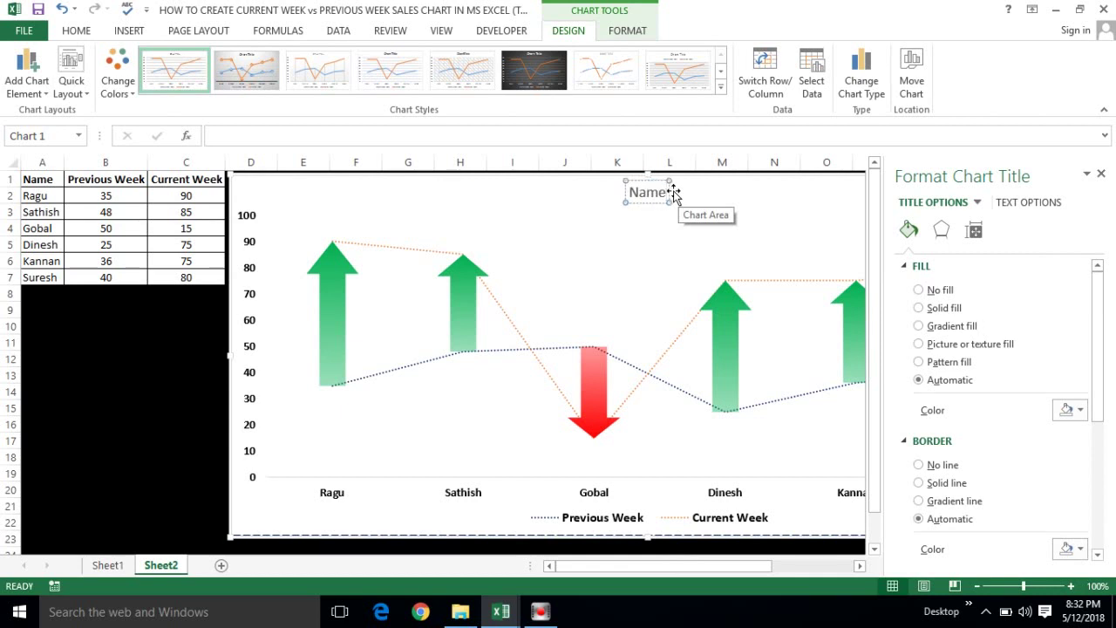
{"action": "type", "text": " W"}
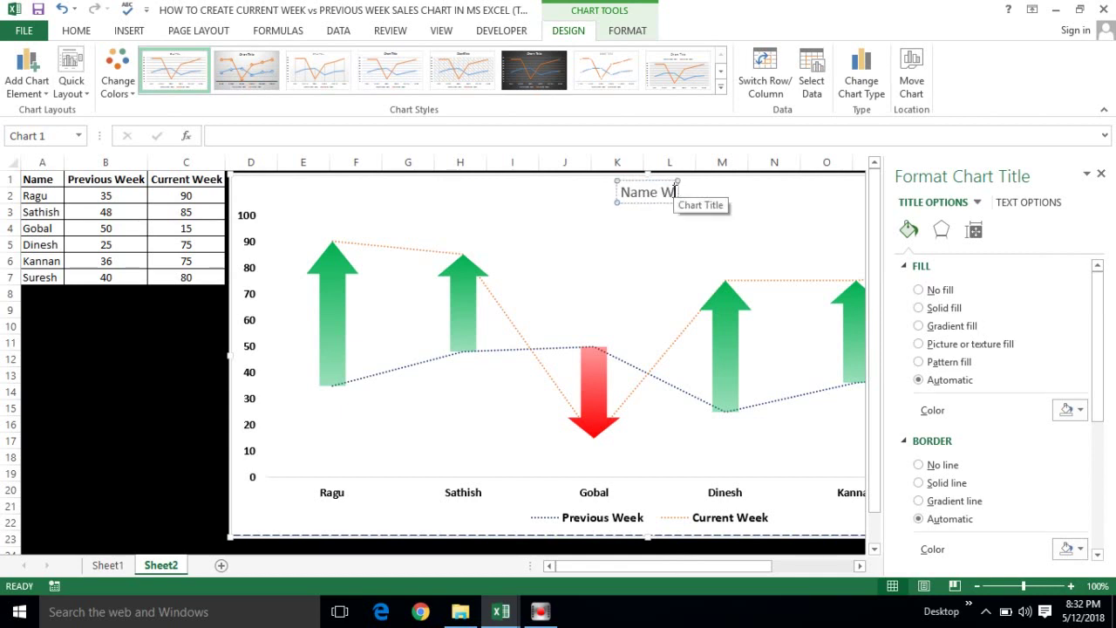
{"action": "type", "text": "ise Sae"}
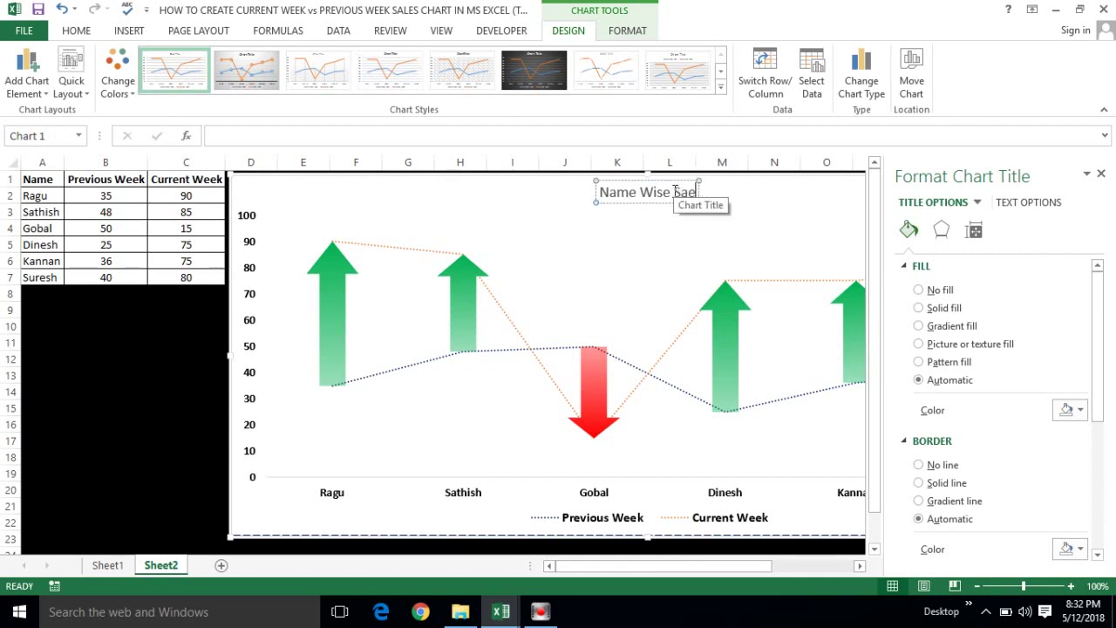
{"action": "key", "text": "BackSpace"}
{"action": "type", "text": "les"}
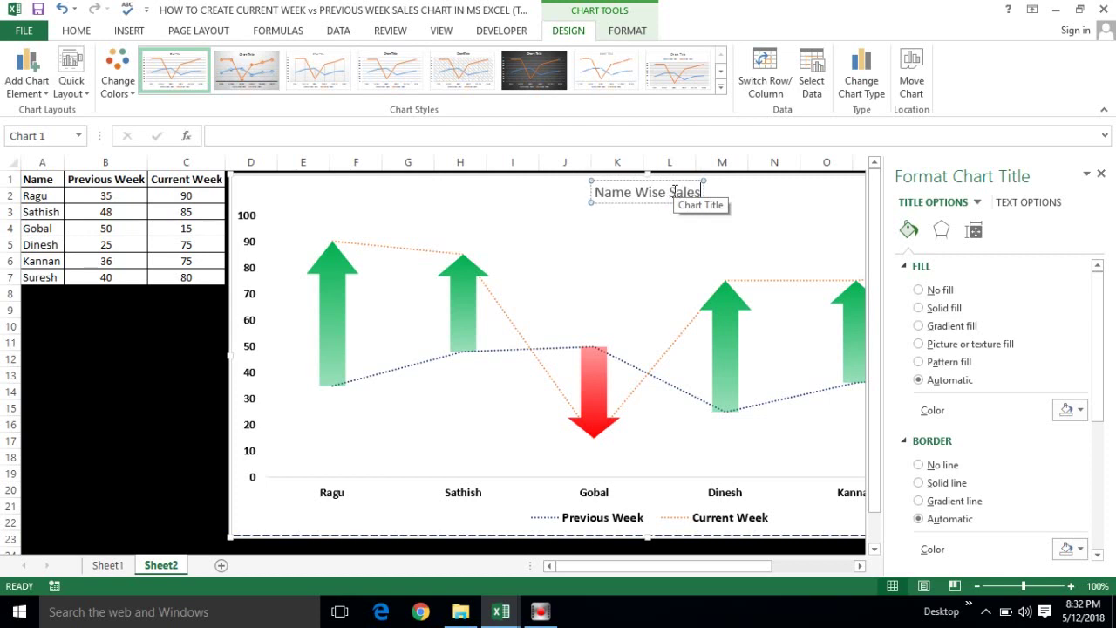
{"action": "type", "text": " Inf"}
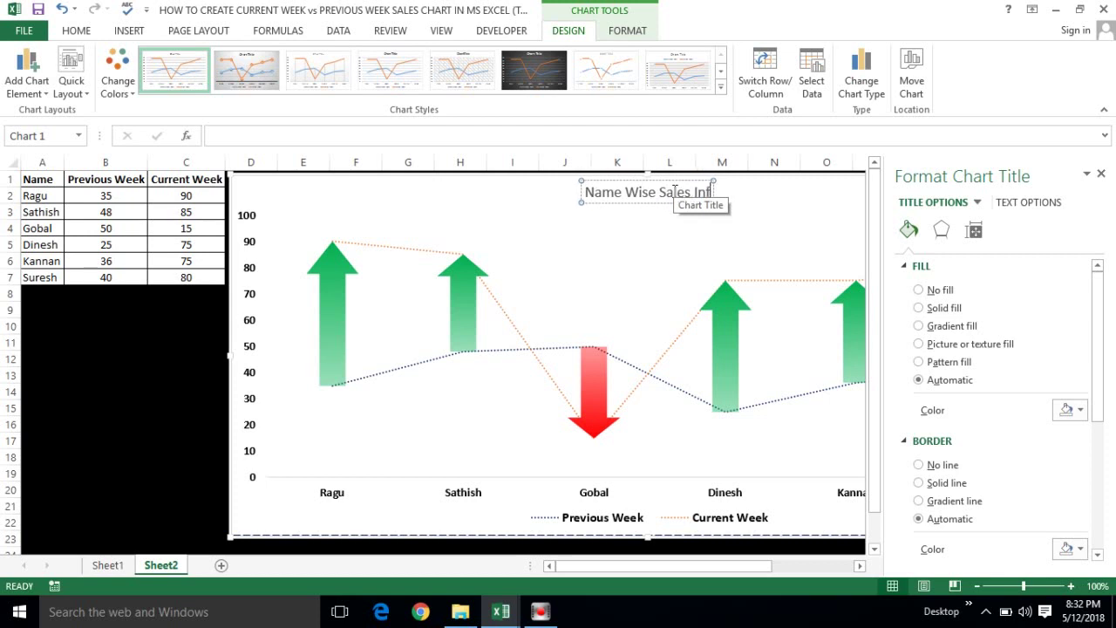
{"action": "type", "text": "orma"}
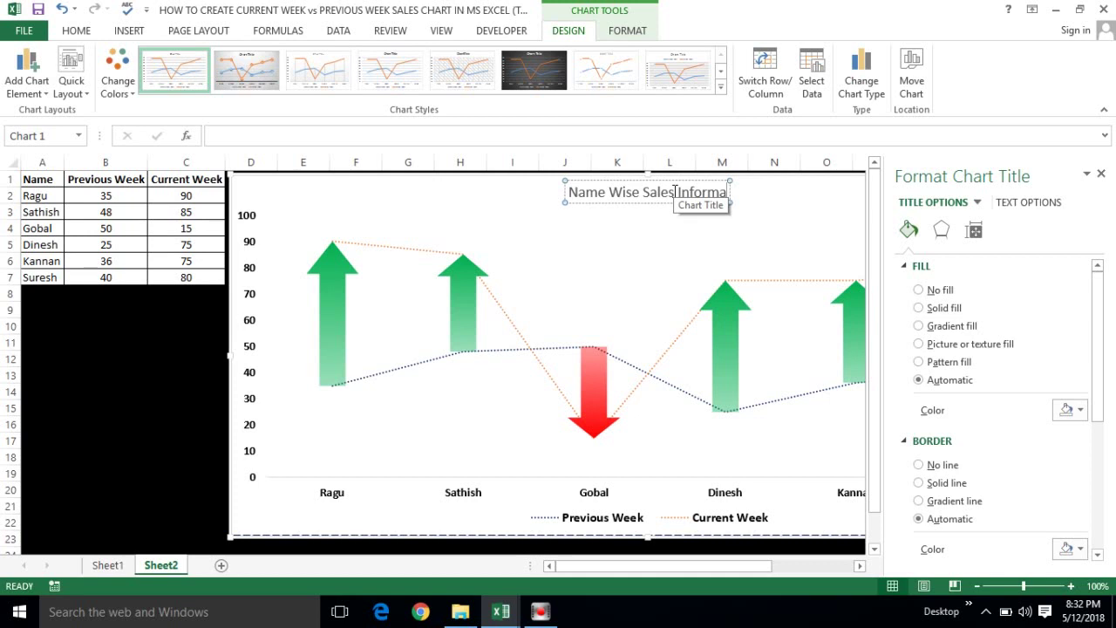
{"action": "type", "text": "tion"}
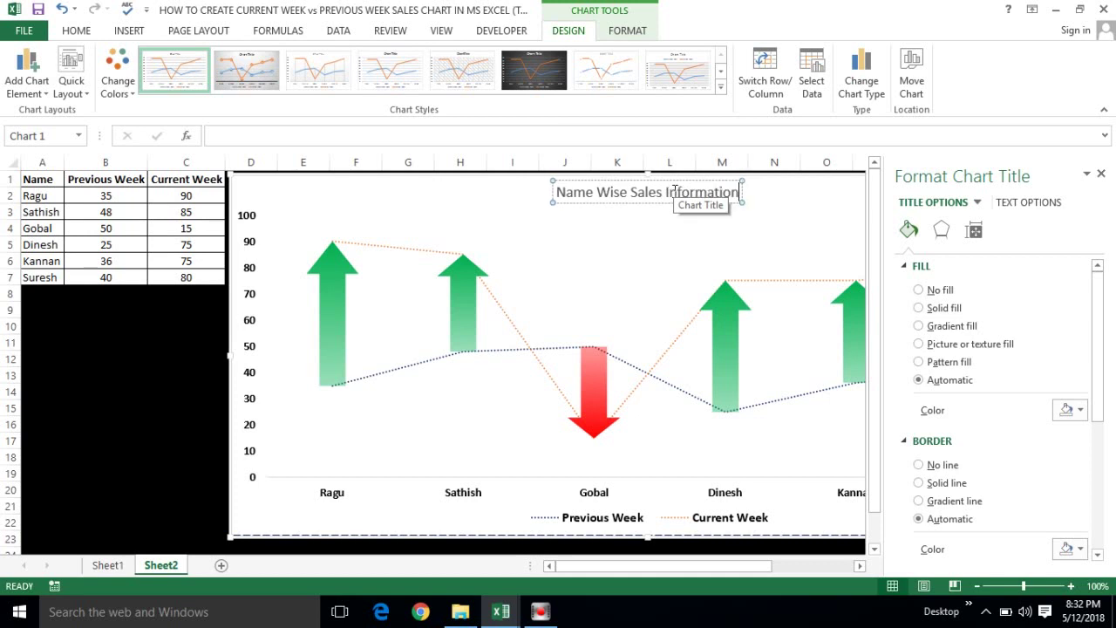
{"action": "type", "text": " (Pr"}
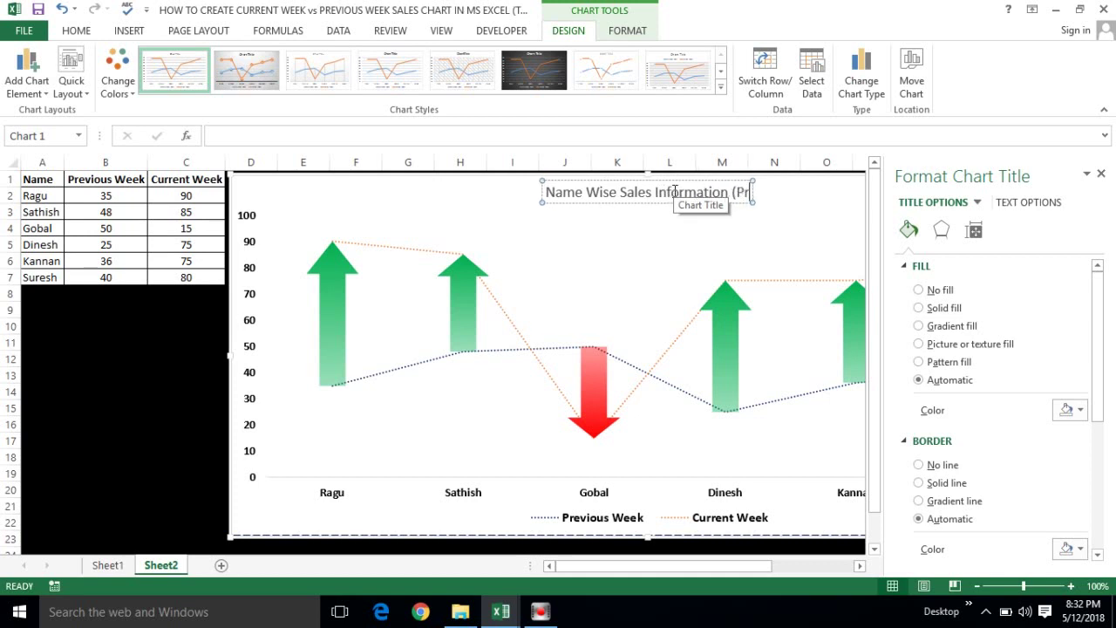
{"action": "type", "text": "evious"}
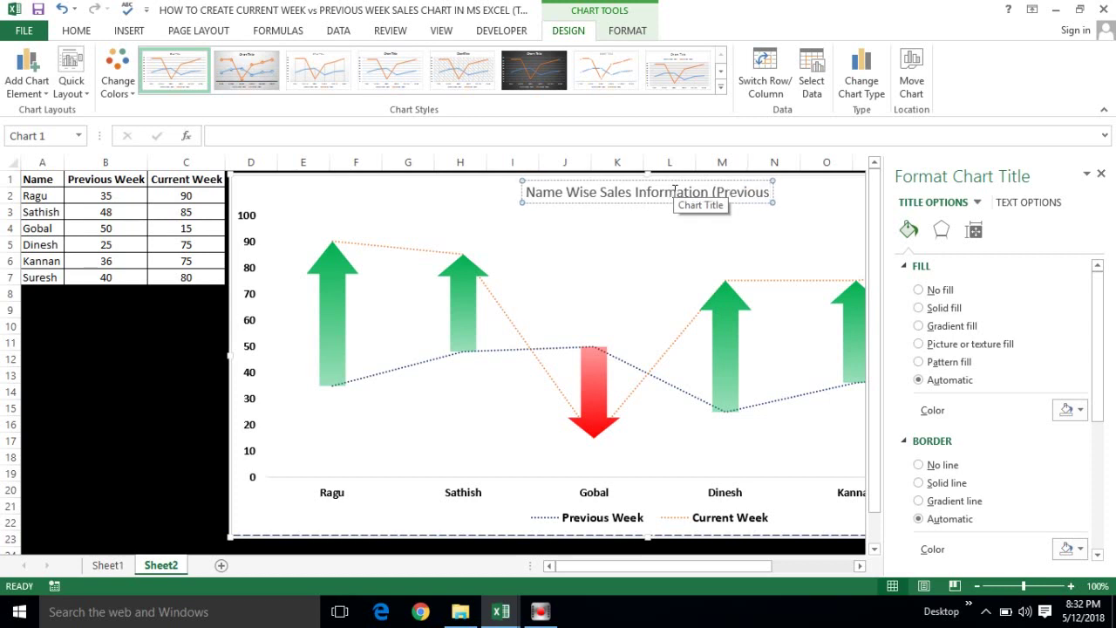
{"action": "type", "text": " Wee"}
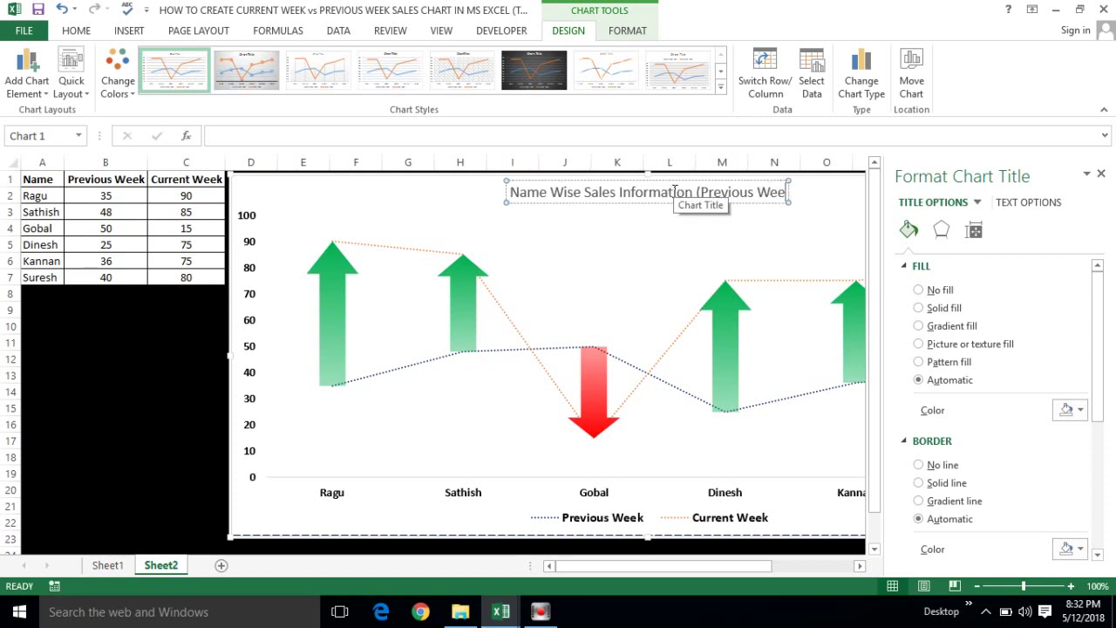
{"action": "key", "text": "BackSpace"}
{"action": "key", "text": "BackSpace"}
{"action": "key", "text": "BackSpace"}
{"action": "key", "text": "BackSpace"}
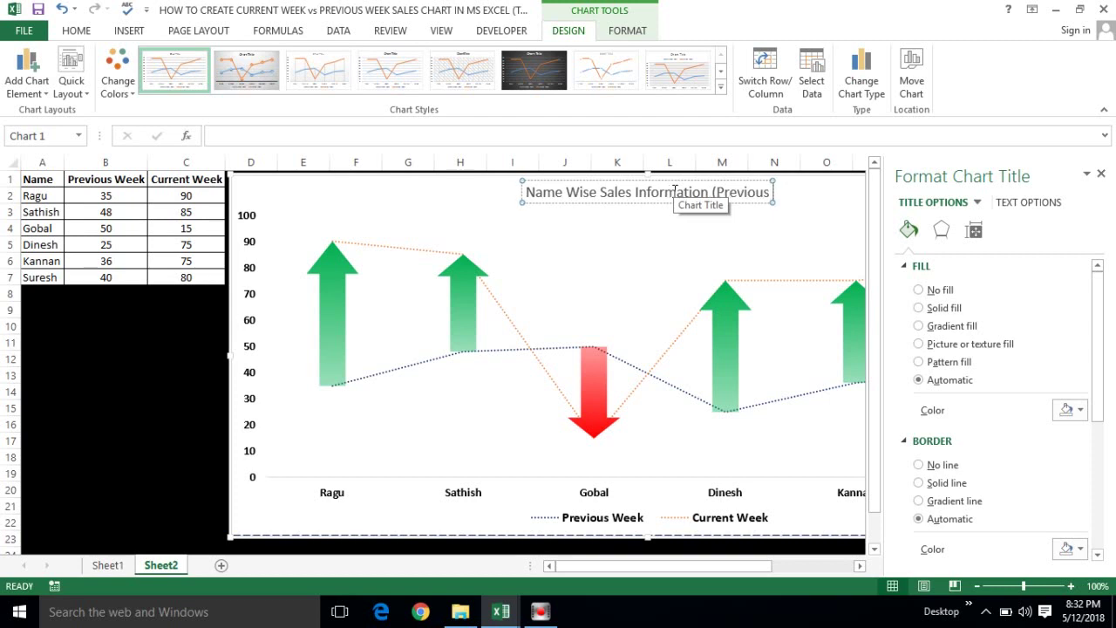
{"action": "type", "text": "week"}
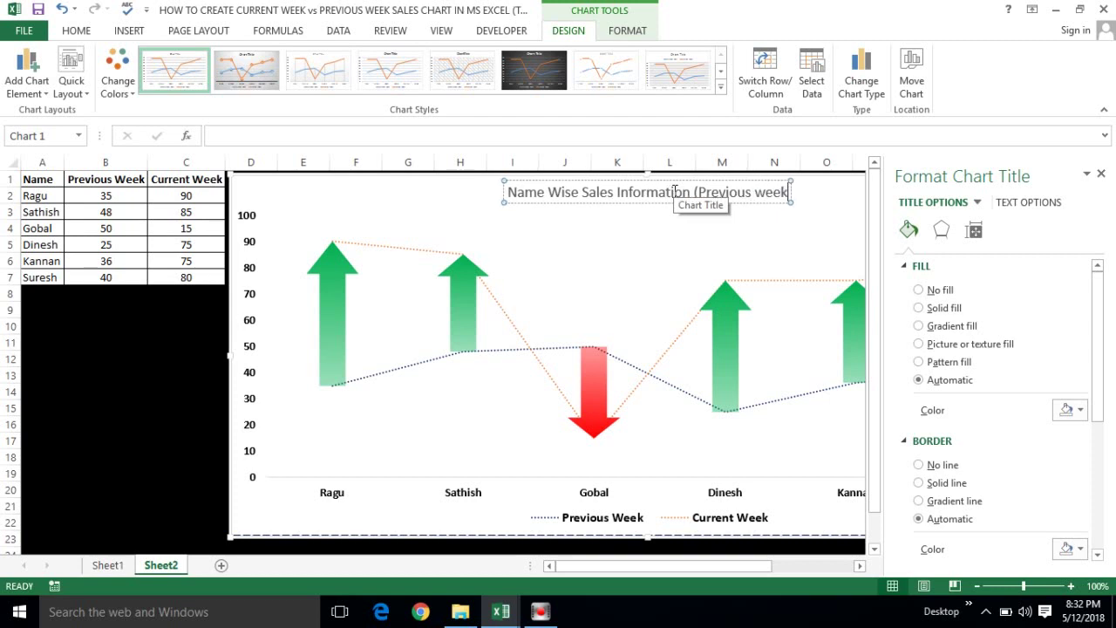
{"action": "key", "text": "BackSpace"}
{"action": "key", "text": "BackSpace"}
{"action": "key", "text": "BackSpace"}
{"action": "key", "text": "BackSpace"}
{"action": "key", "text": "BackSpace"}
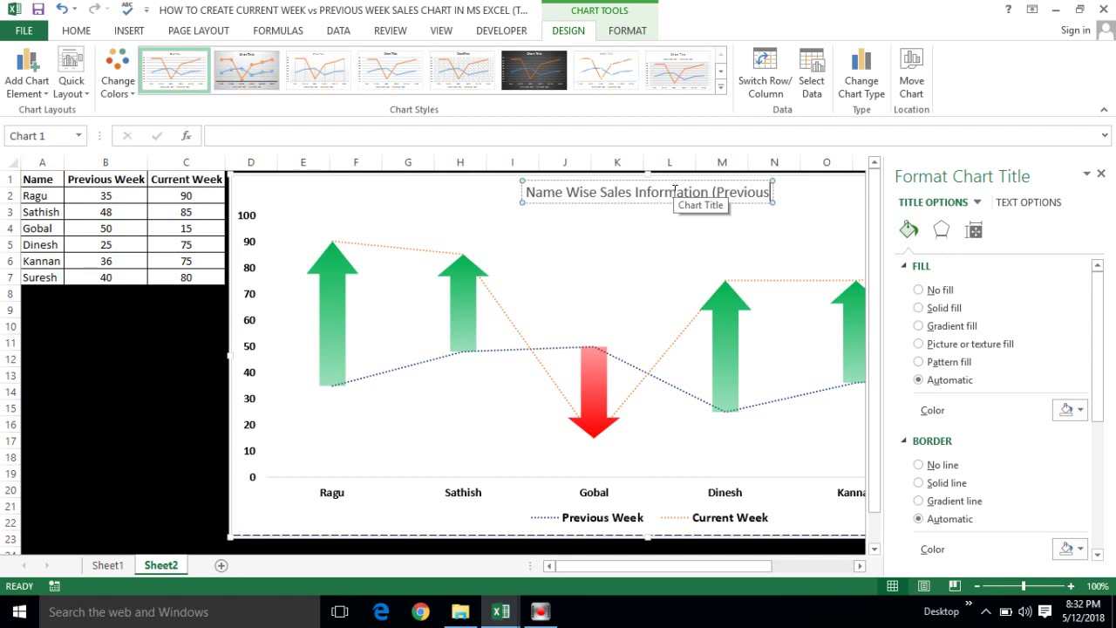
{"action": "type", "text": "Week"}
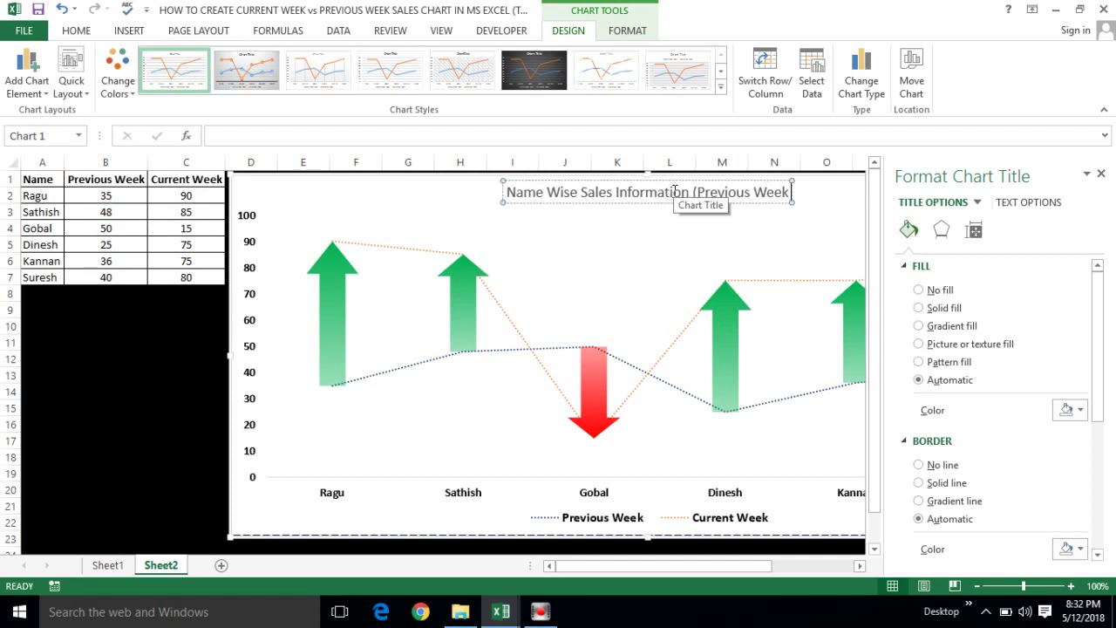
{"action": "type", "text": " Vs"}
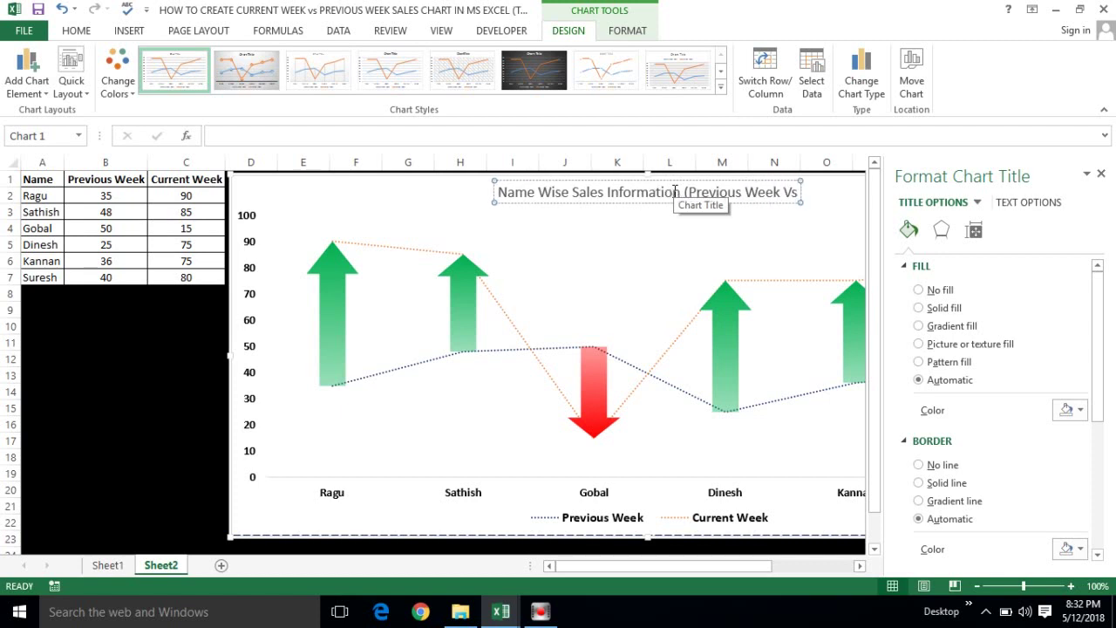
{"action": "type", "text": " Current"}
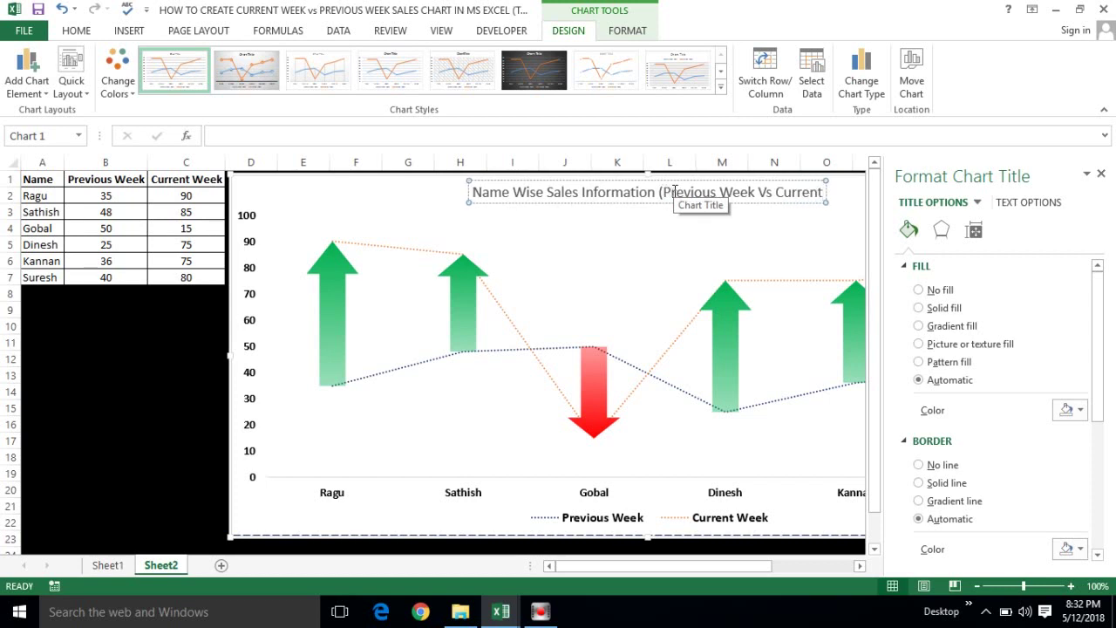
{"action": "type", "text": " Week"}
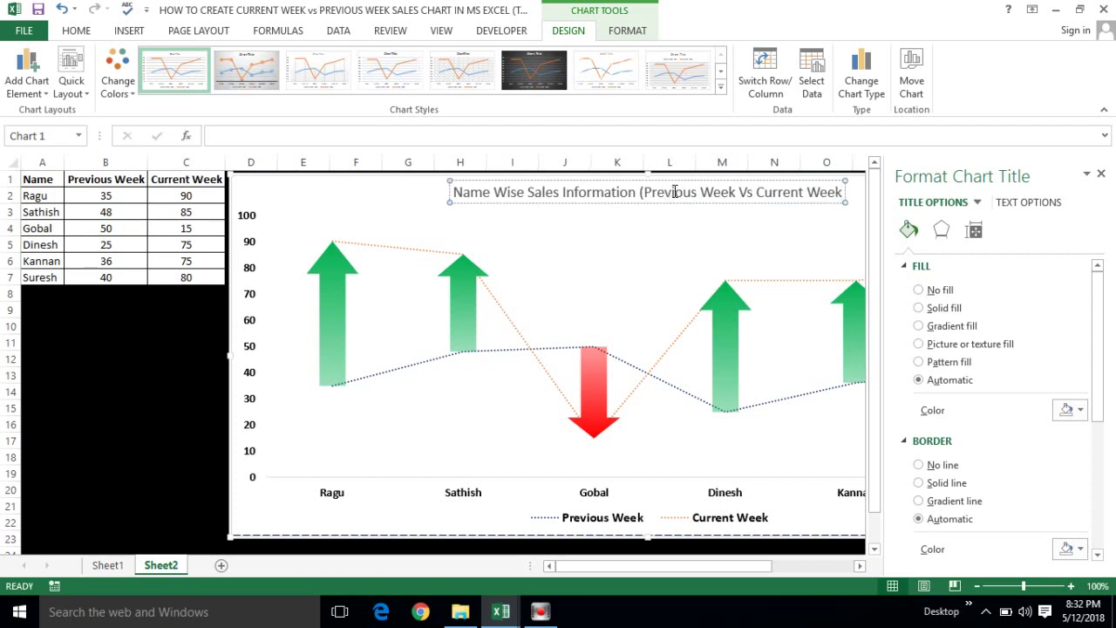
{"action": "type", "text": ")"}
Step: Finish editing the chart title and close the chart formatting pane
{"action": "left_click", "coordinate": [525, 250]}
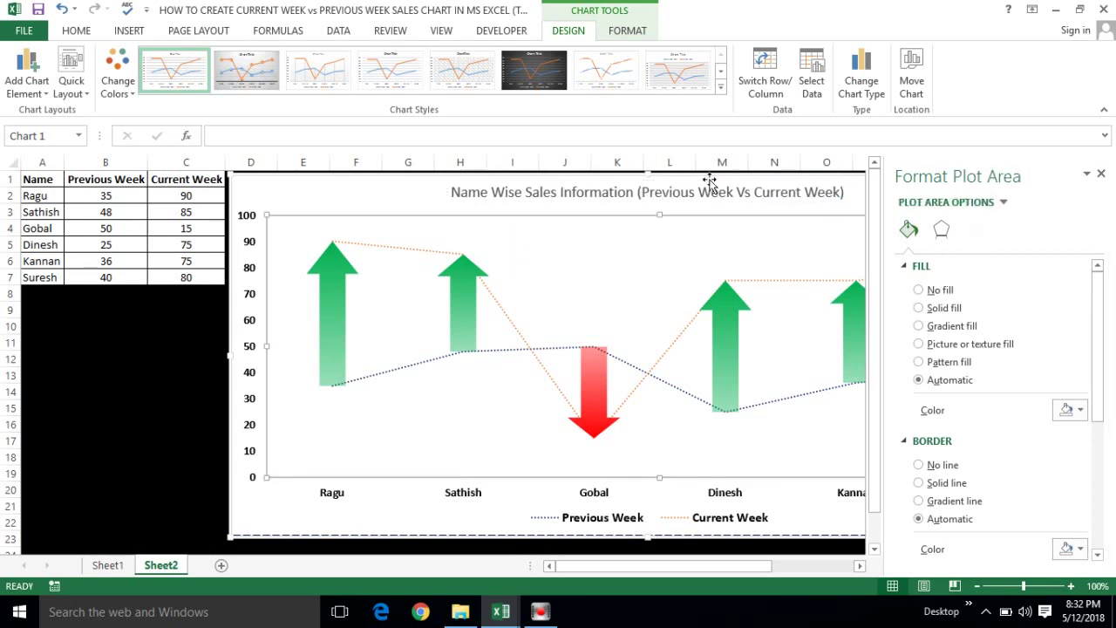
{"action": "left_click", "coordinate": [1102, 177]}
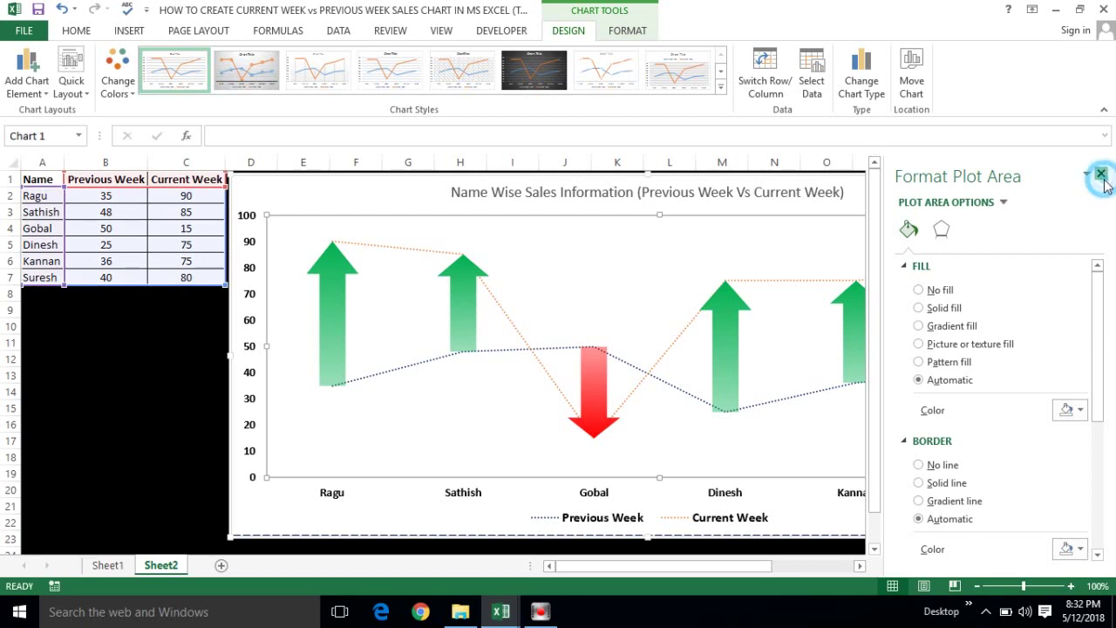
{"action": "left_click", "coordinate": [760, 191]}
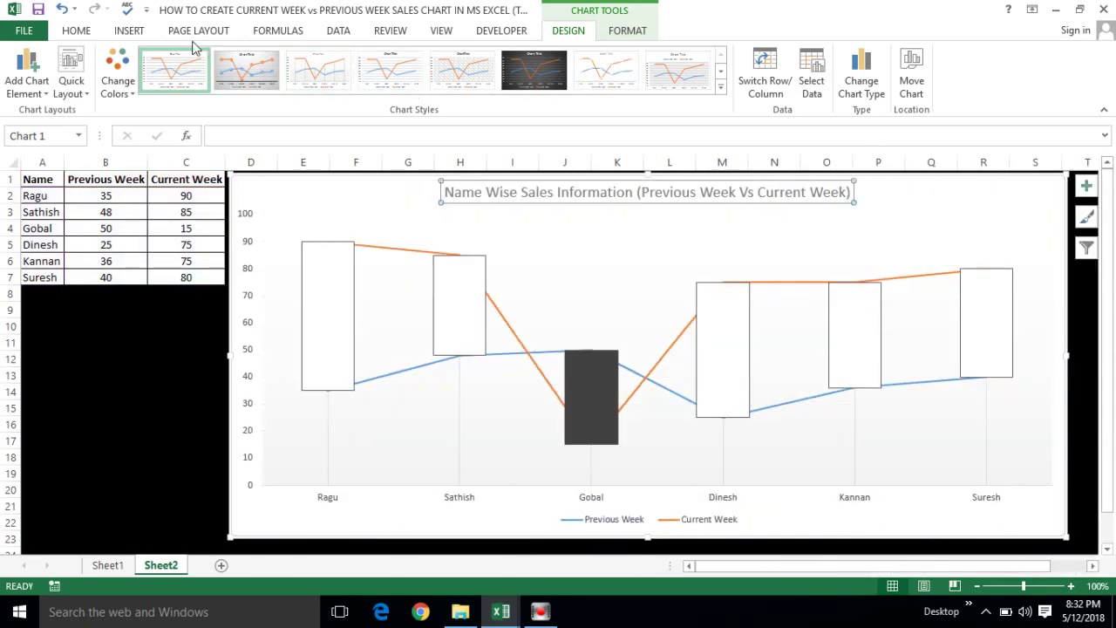
Step: Colour the 'Name Wise Sales Information (Previous Week Vs Current Week)' title purple and bold it
{"action": "left_click", "coordinate": [133, 35]}
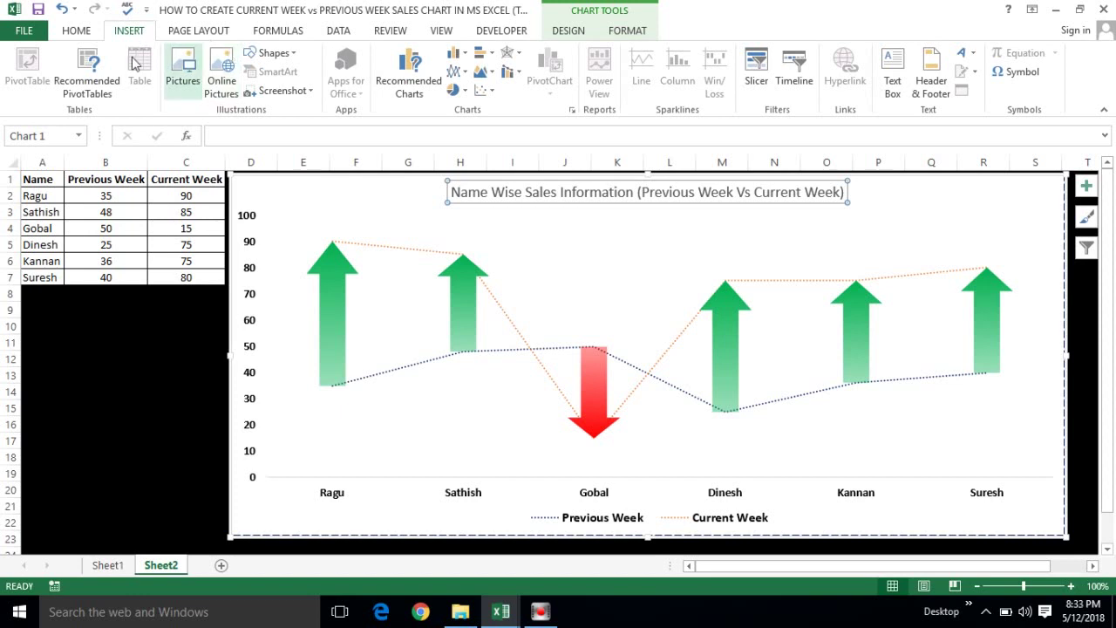
{"action": "left_click", "coordinate": [76, 31]}
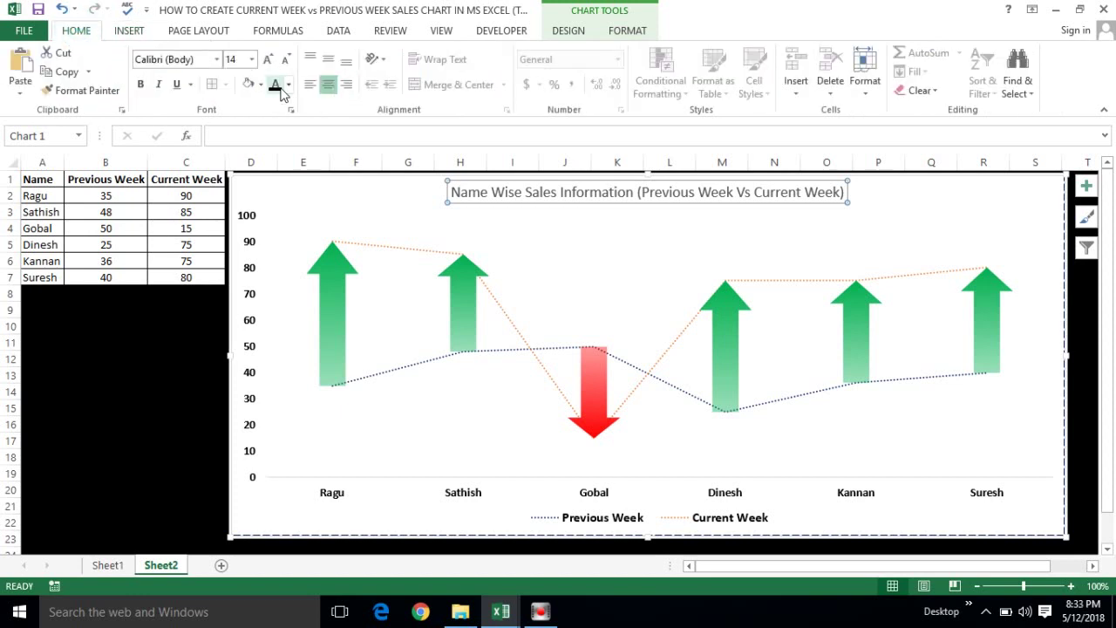
{"action": "left_click", "coordinate": [287, 84]}
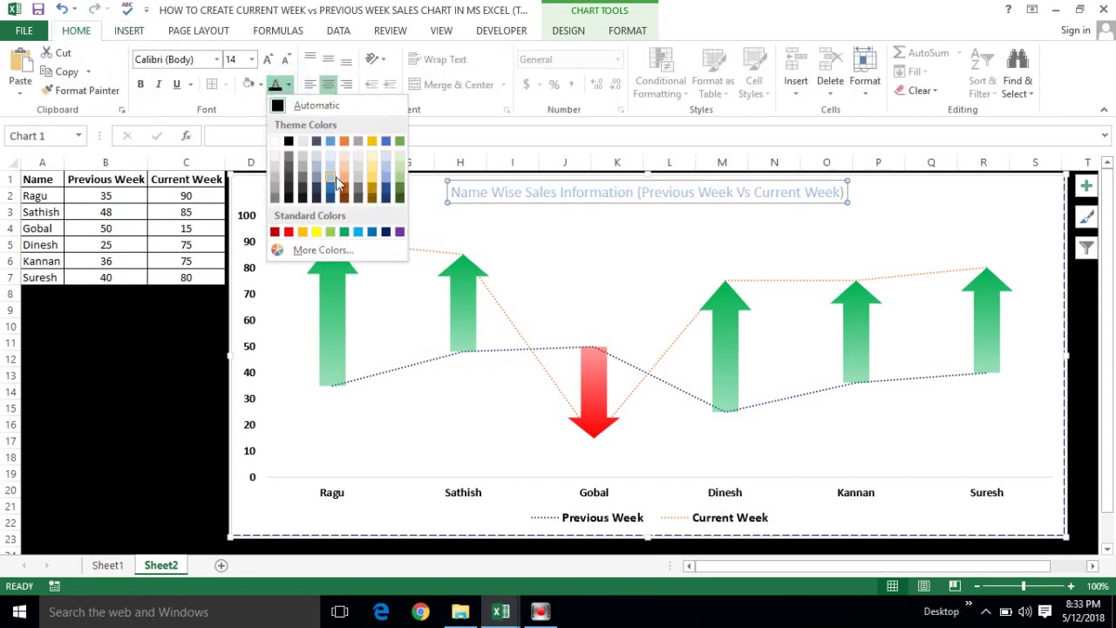
{"action": "left_click", "coordinate": [399, 233]}
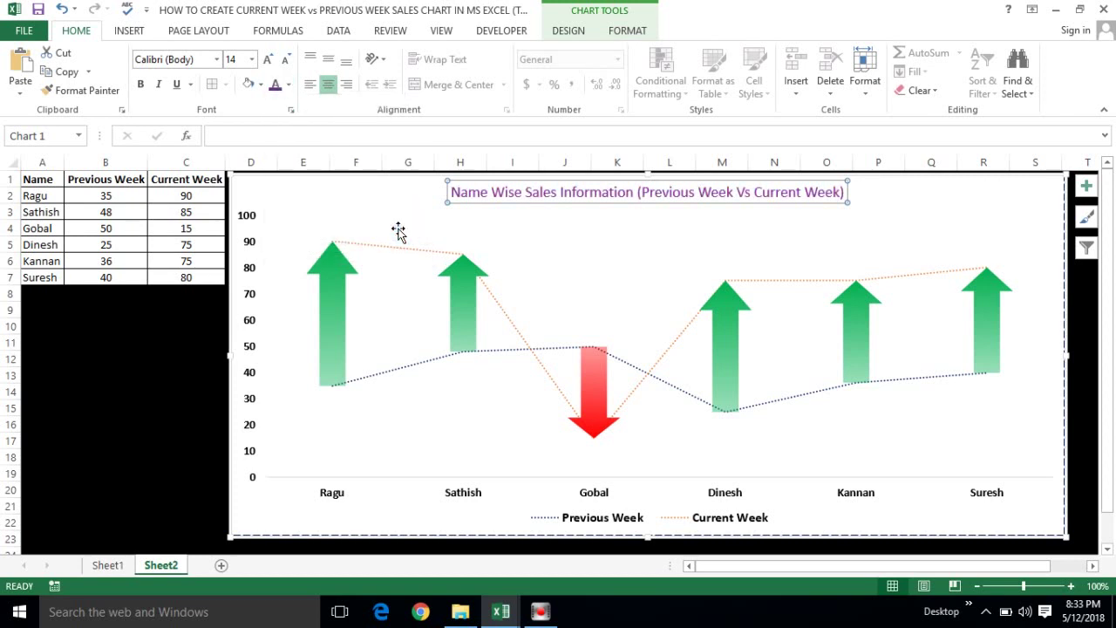
{"action": "key", "text": "ctrl+b"}
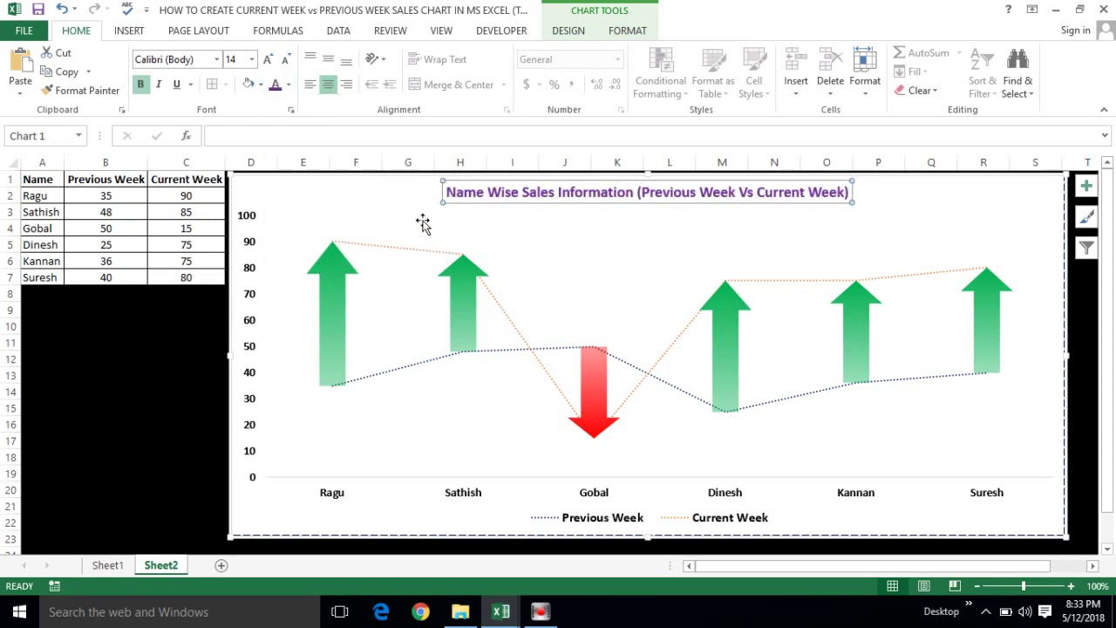
{"action": "left_click", "coordinate": [112, 378]}
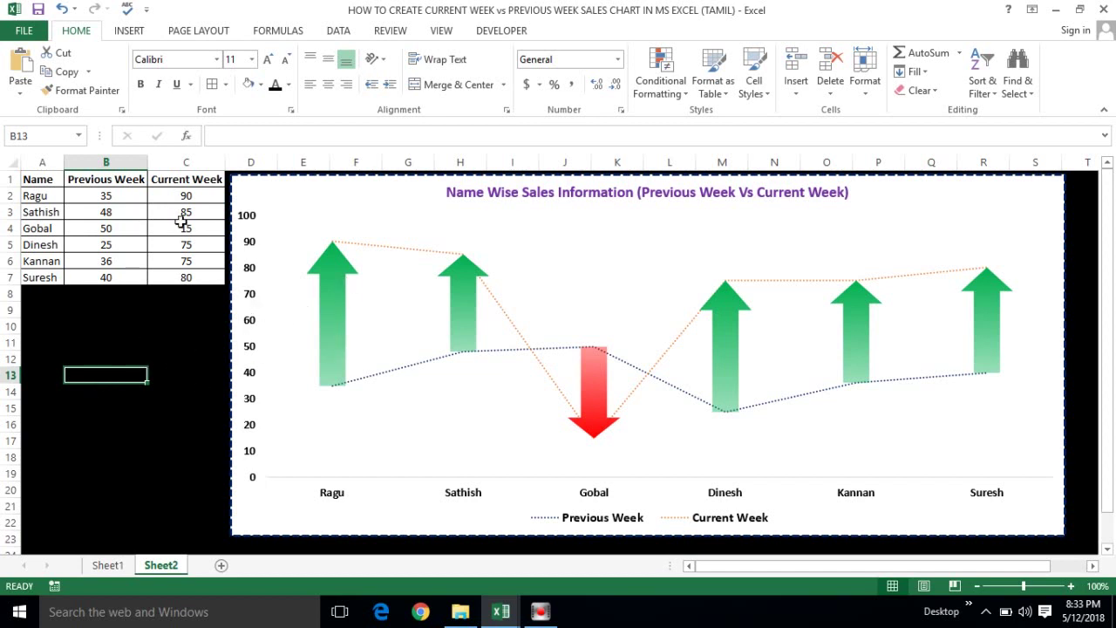
{"action": "left_click", "coordinate": [161, 345]}
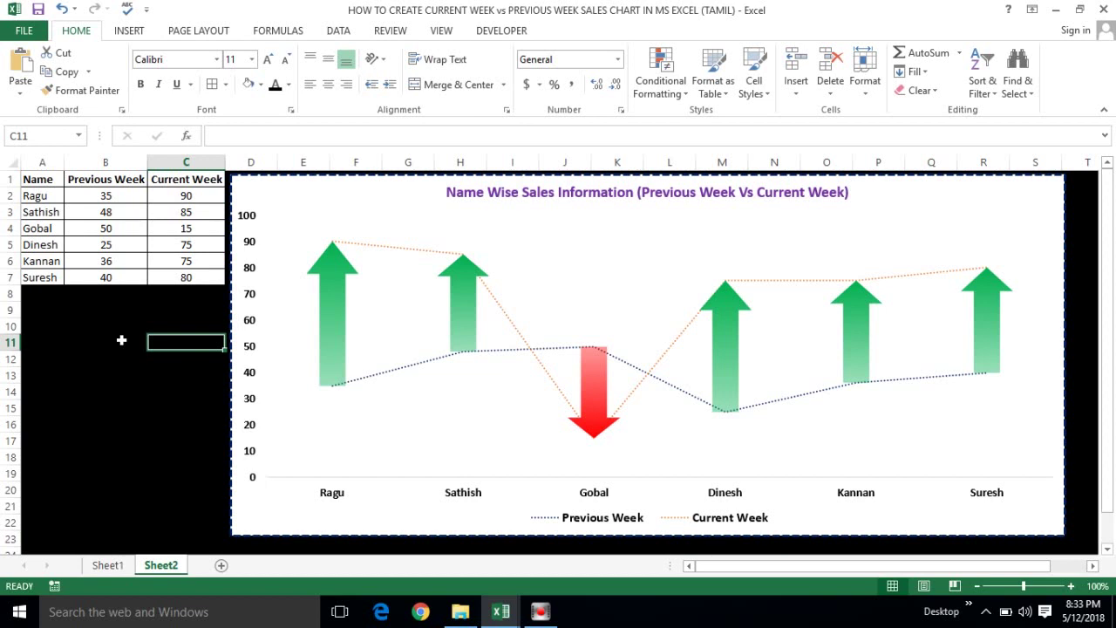
{"action": "left_click", "coordinate": [96, 402]}
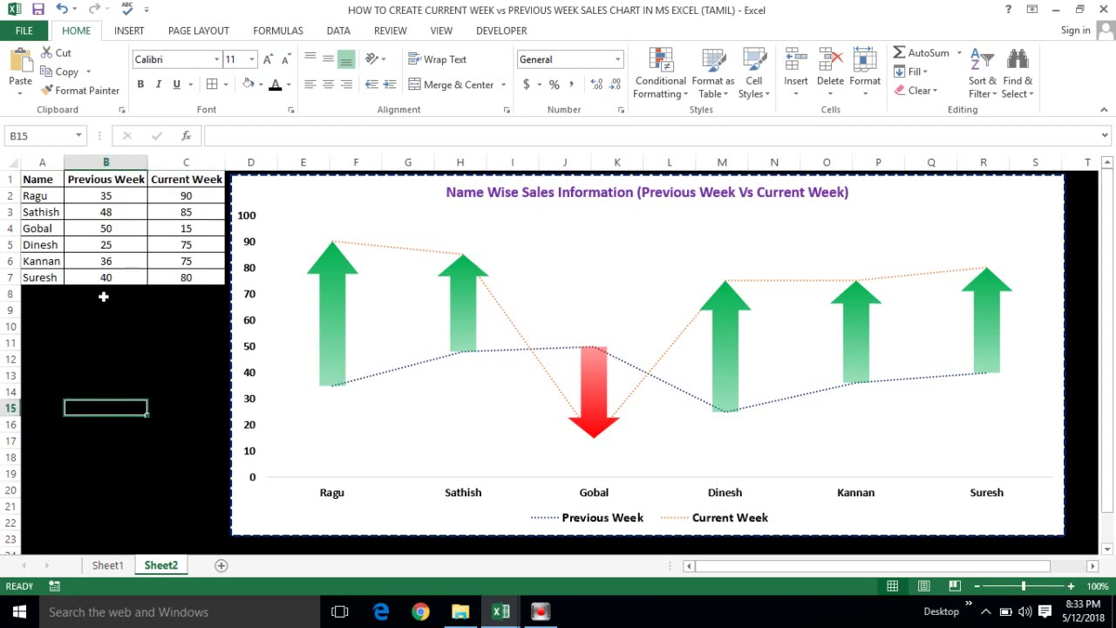